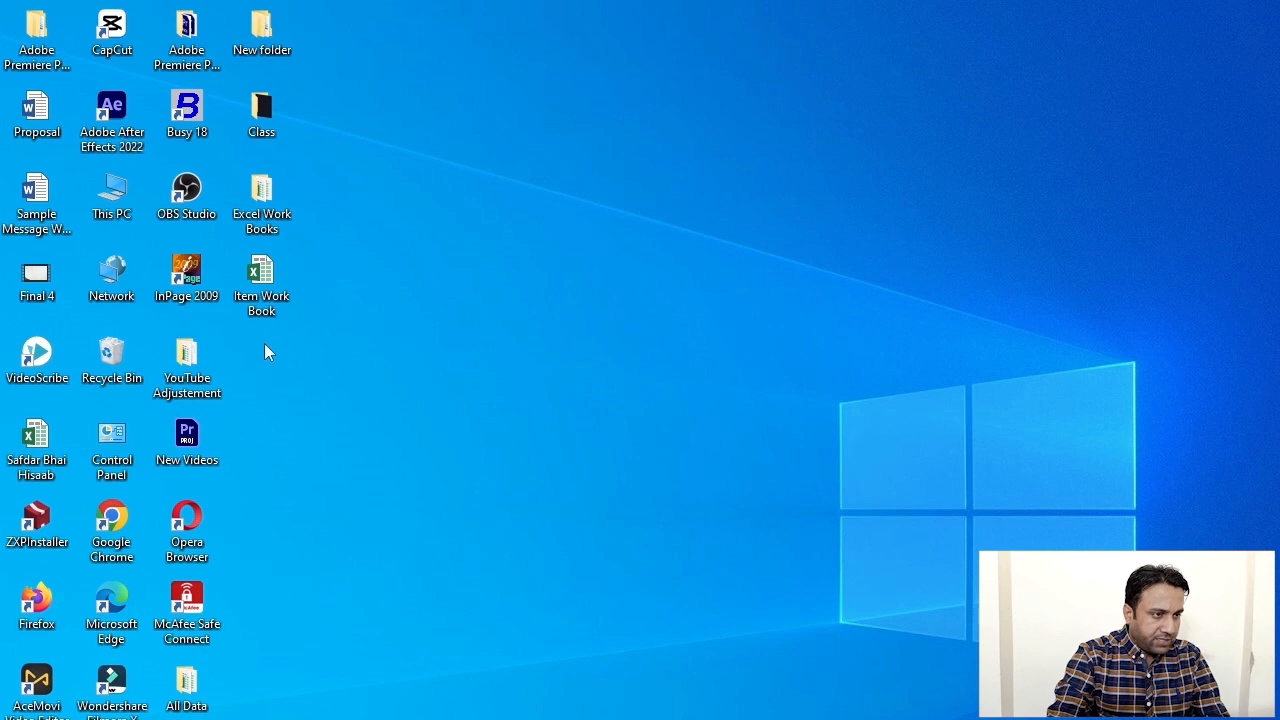
- Open the Item Work Book file from the desktop in Excel
double_click(244, 266)
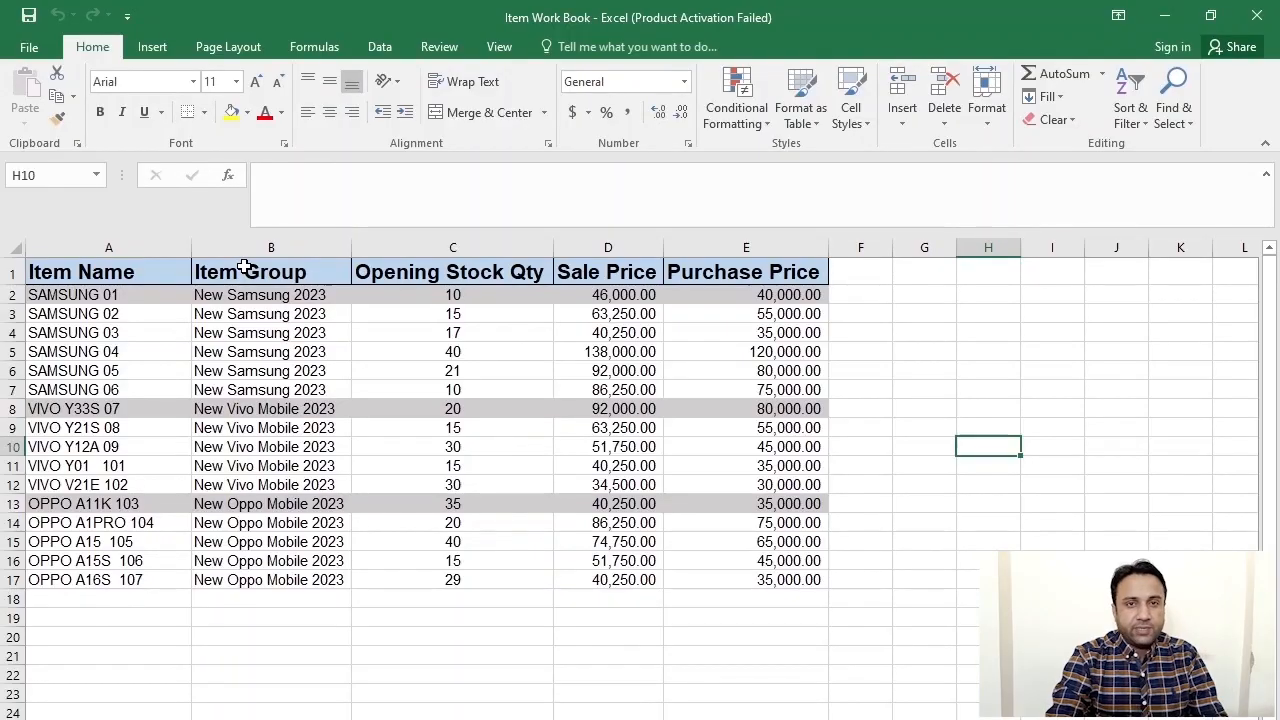
- Dismiss the activation prompt, review headings A1–E1 (Item Name to Purchase Price), then minimize Excel
left_click(966, 674)
left_click(820, 700)
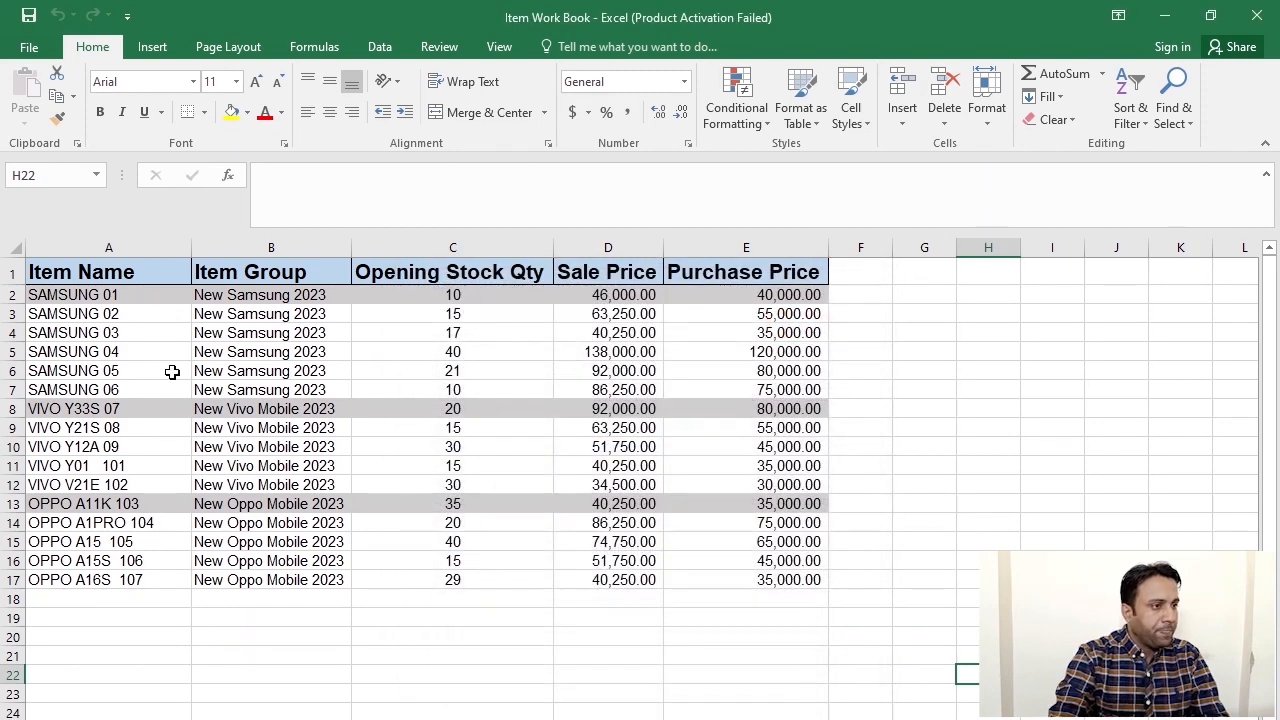
left_click(120, 281)
left_click(235, 280)
left_click(450, 282)
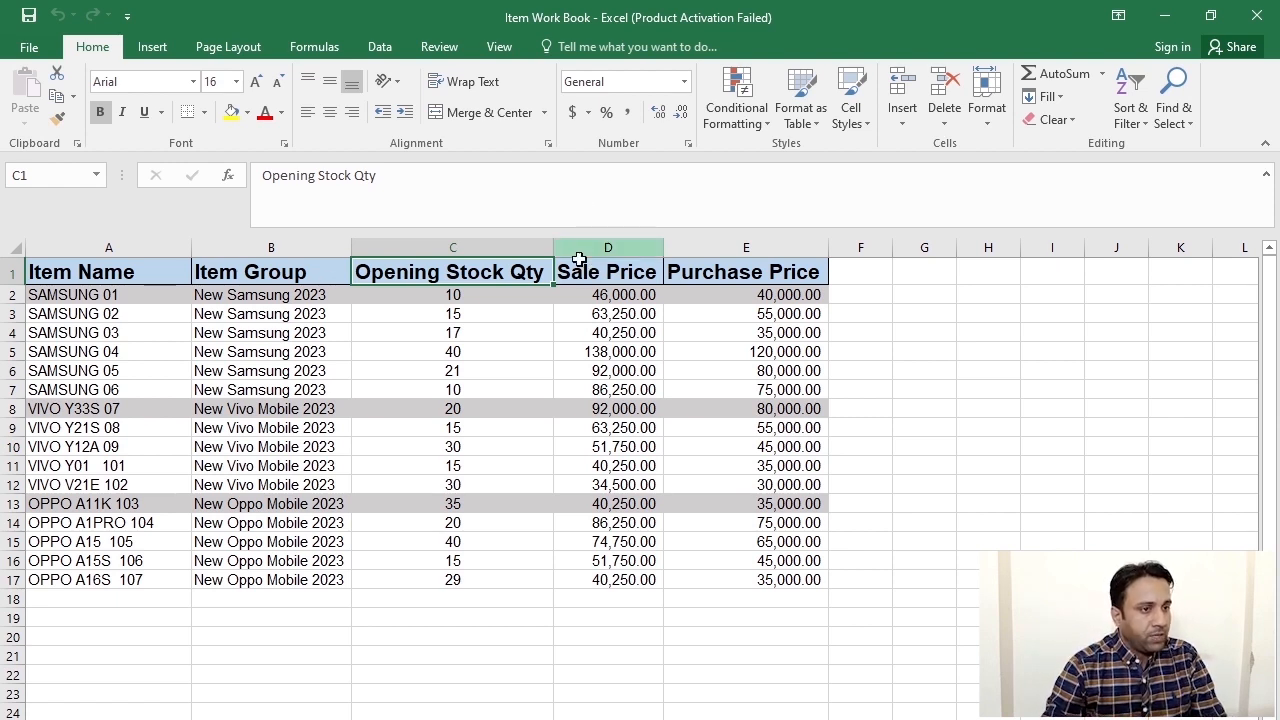
left_click(579, 278)
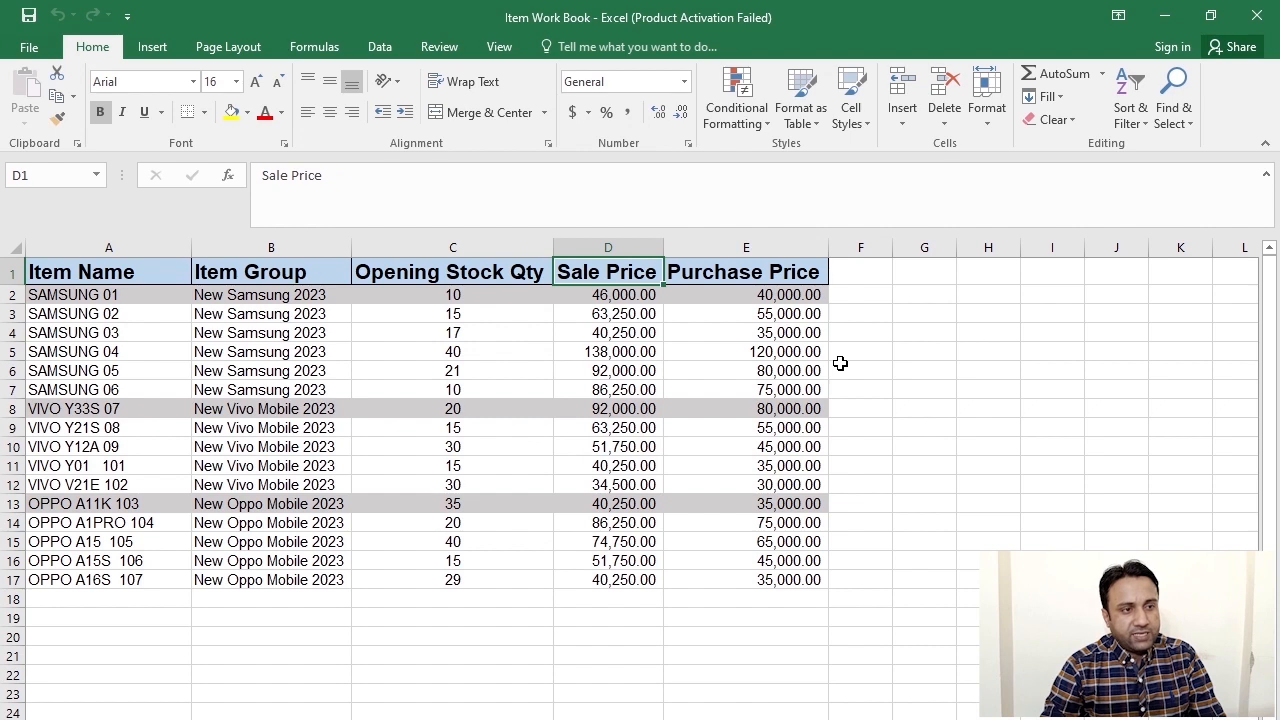
left_click(724, 282)
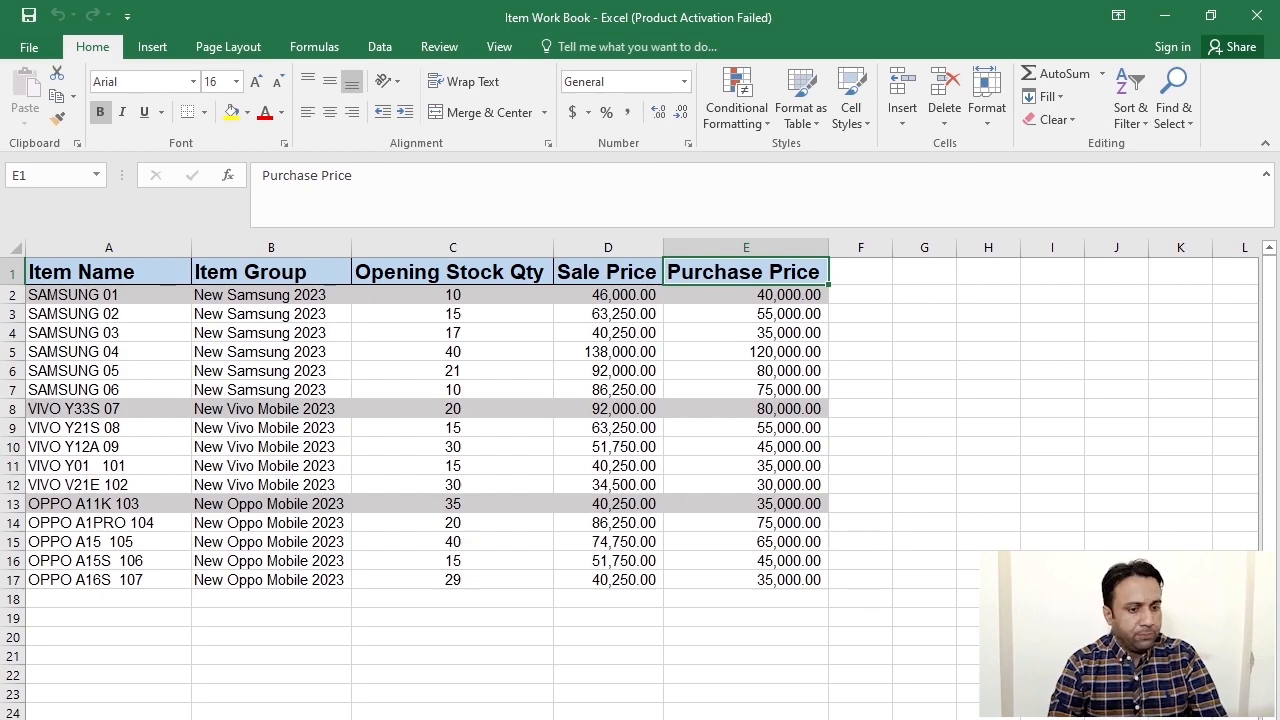
left_click(1165, 16)
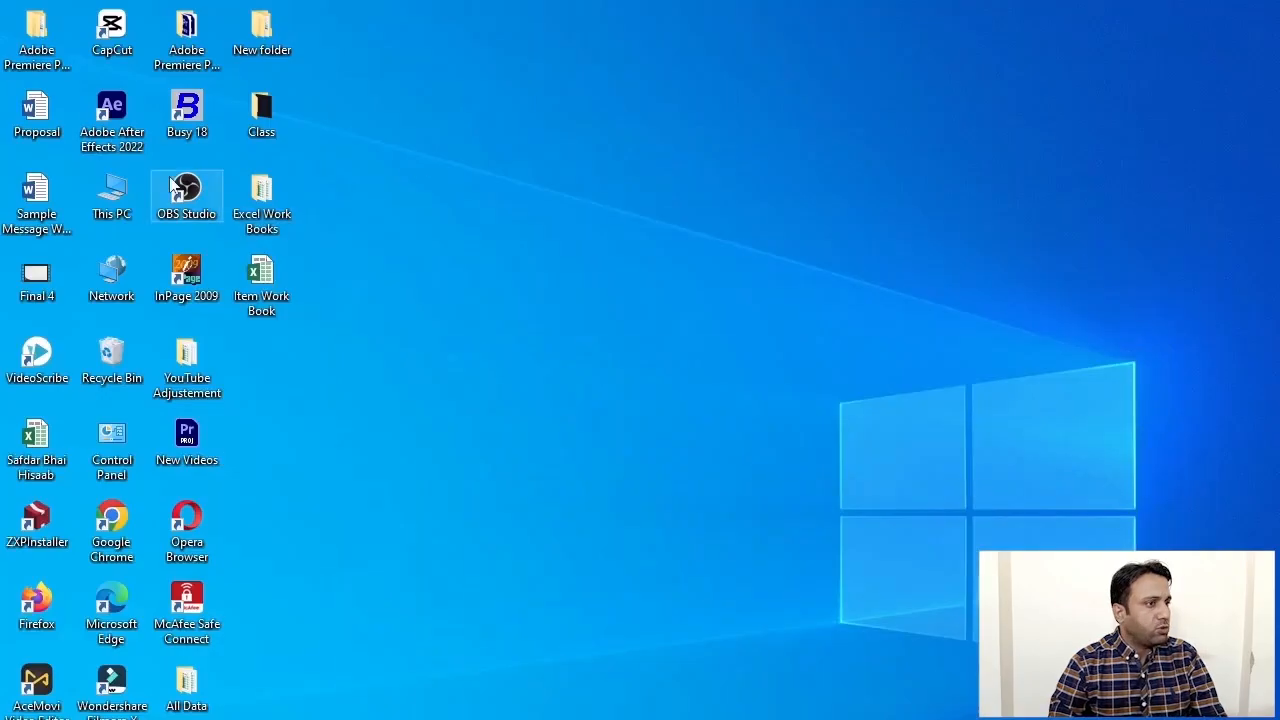
- Launch Busy 18 and dismiss the security check message
double_click(180, 115)
right_click(533, 70)
left_click(640, 126)
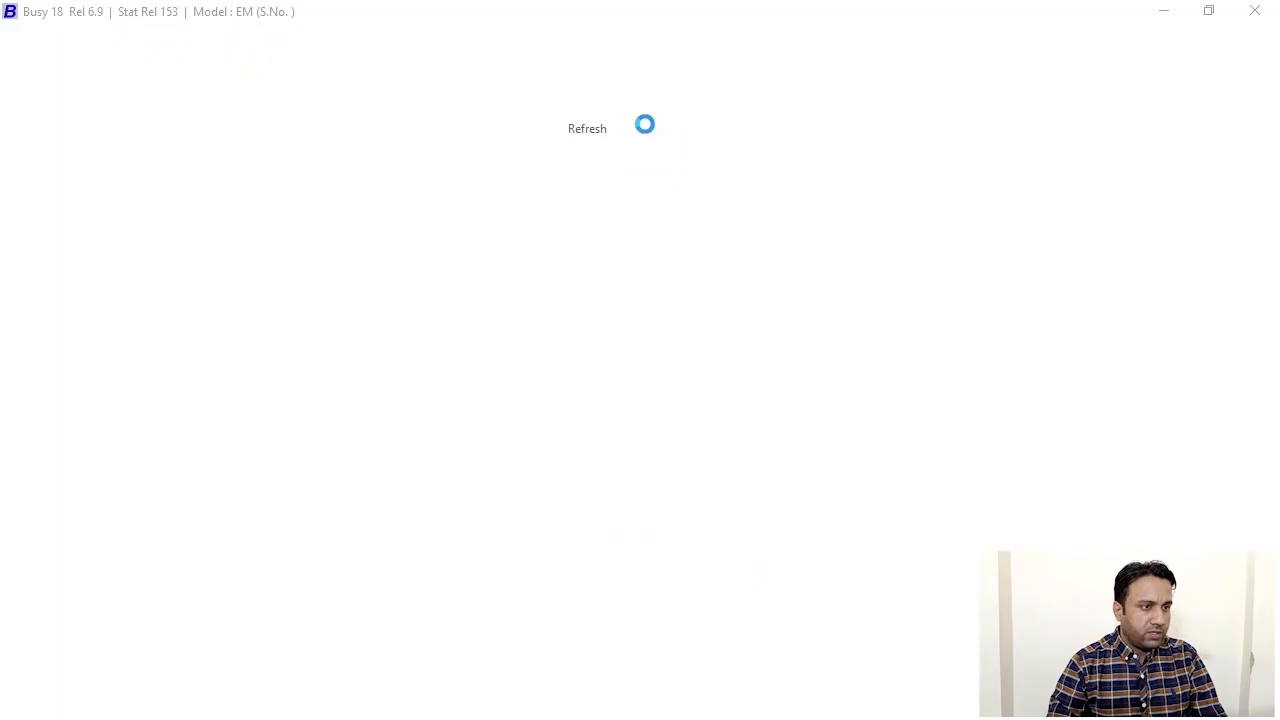
left_click(759, 540)
- Browse the existing company list, cancel it, and start Company > Create Company
left_click(54, 33)
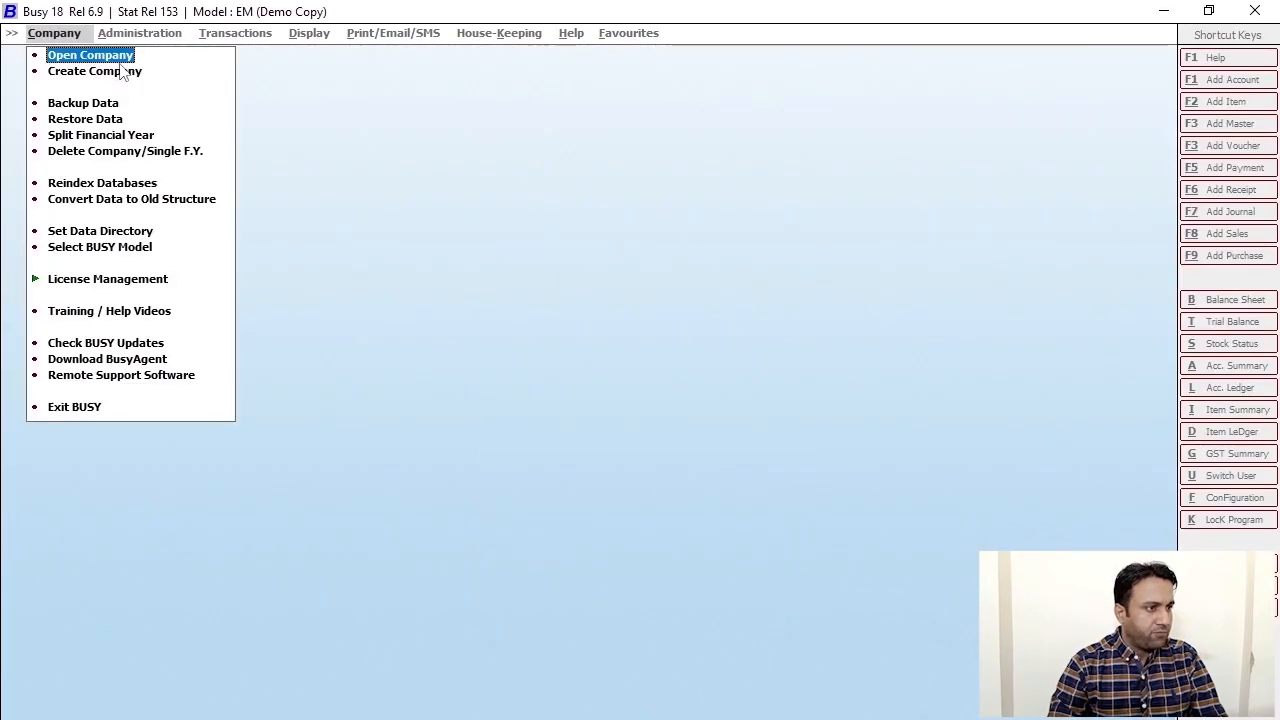
left_click(120, 52)
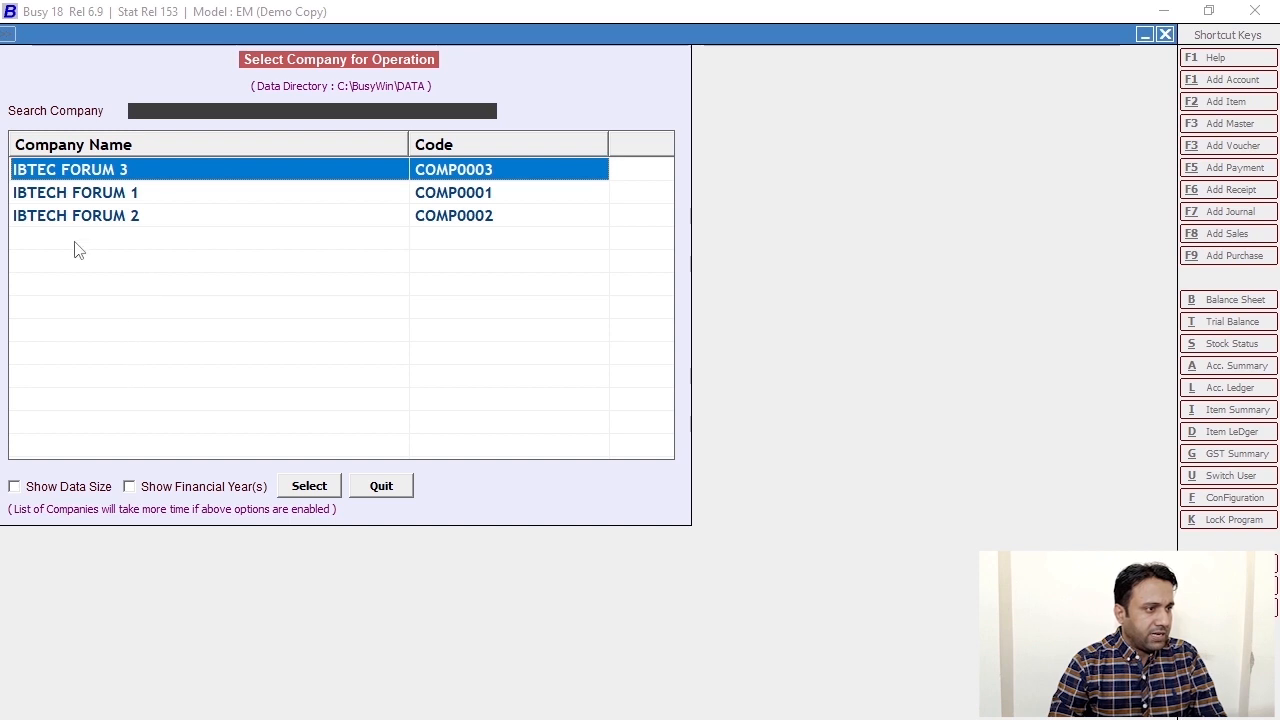
left_click(130, 222)
left_click(127, 174)
key("Escape")
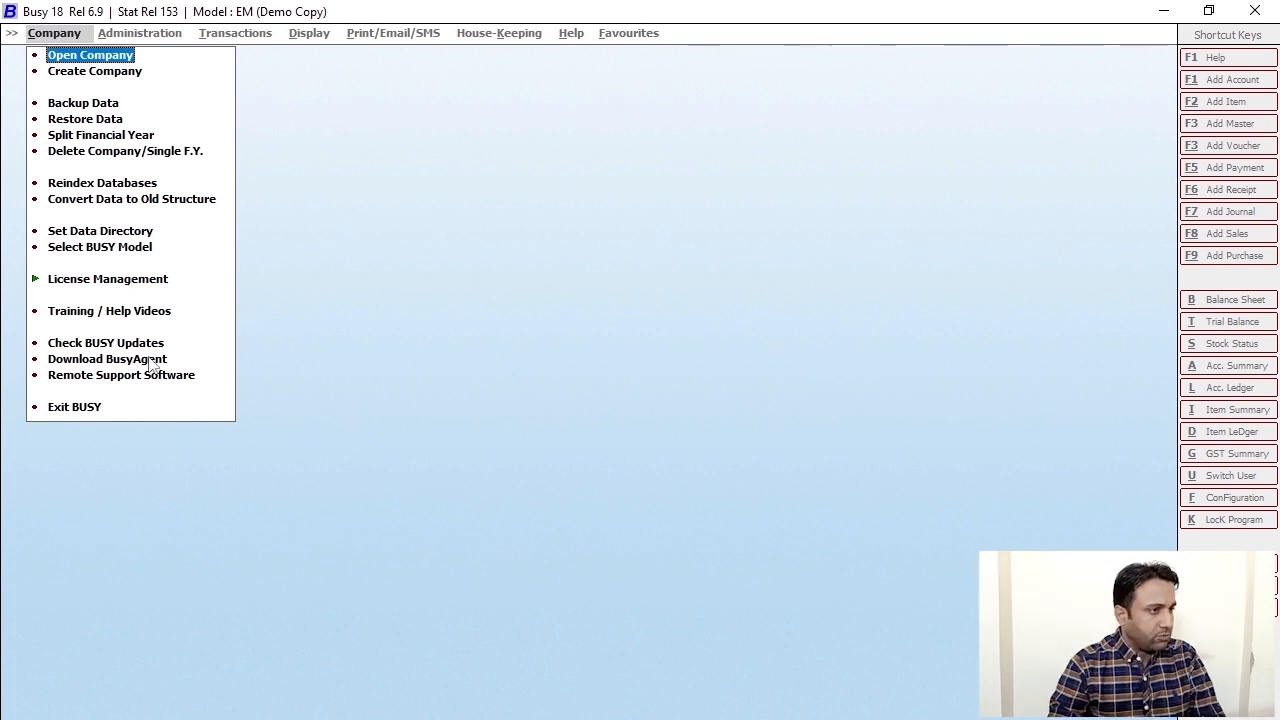
left_click(90, 74)
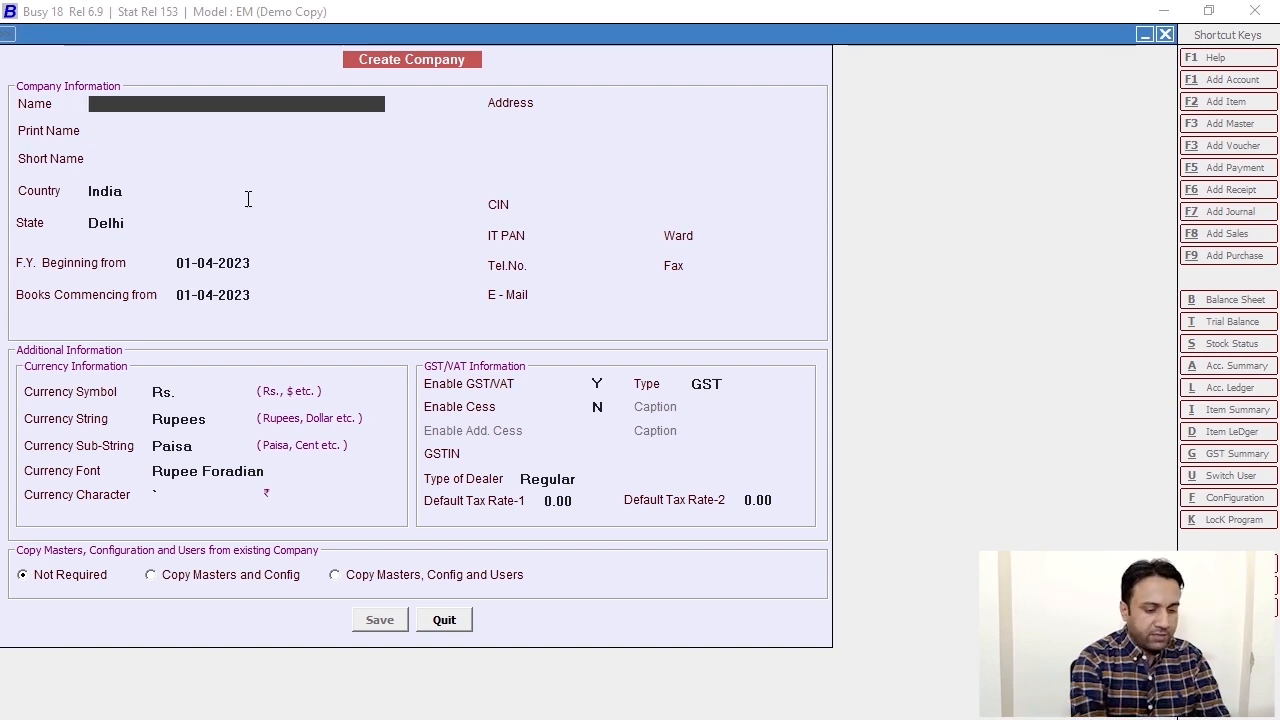
- Name the company IBTECH FORUM 4, country Pakistan, with year and books starting 01-07-2023
type("IBTECH FORUM 4")
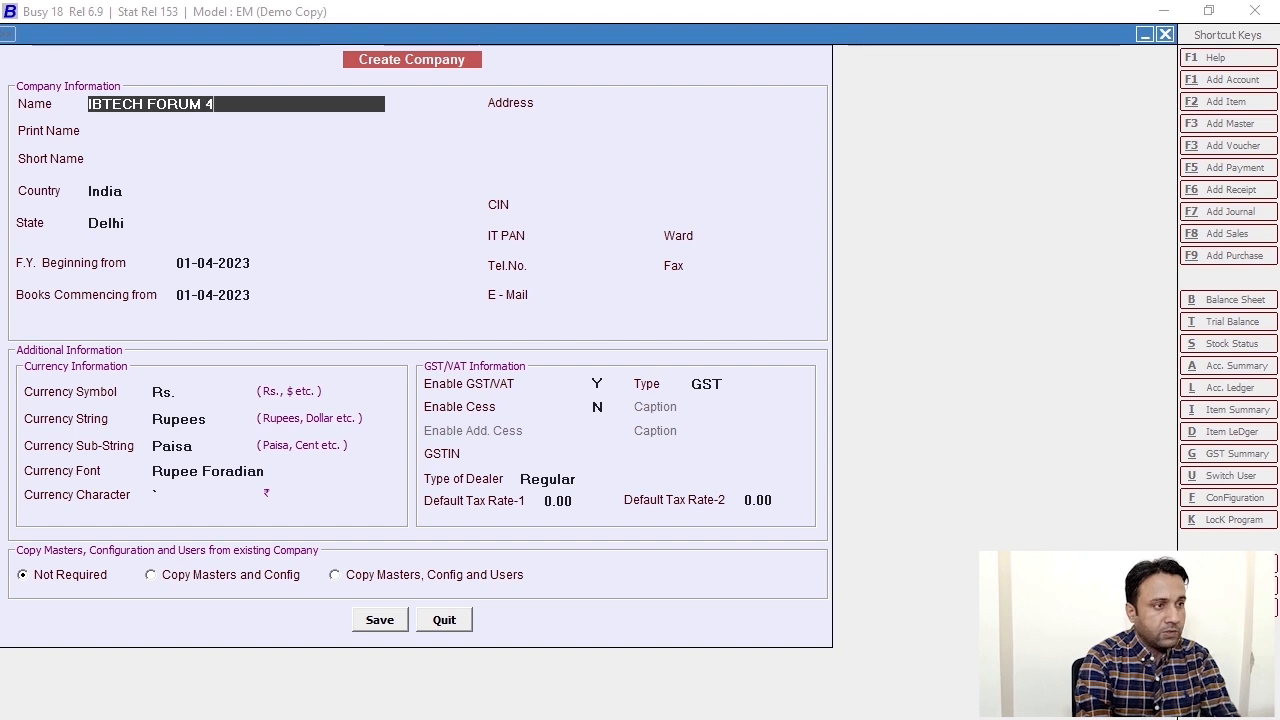
key("Return")
key("Return")
key("Return")
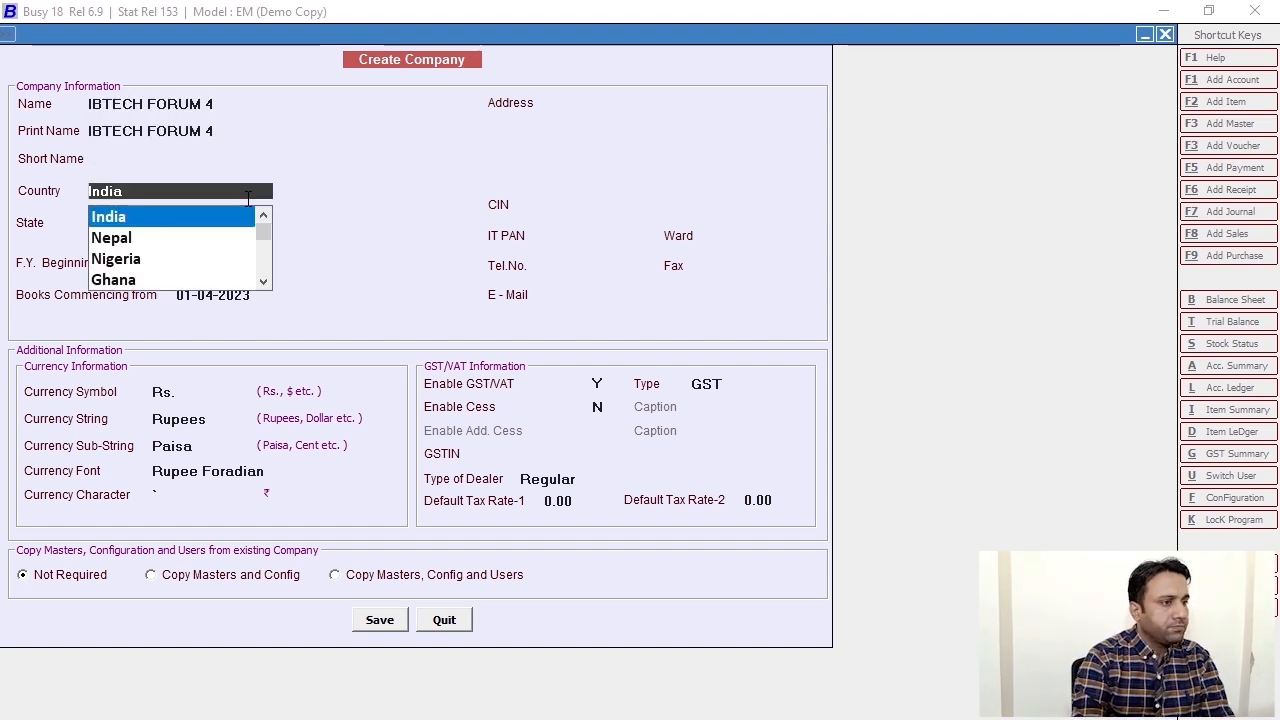
type("PAK")
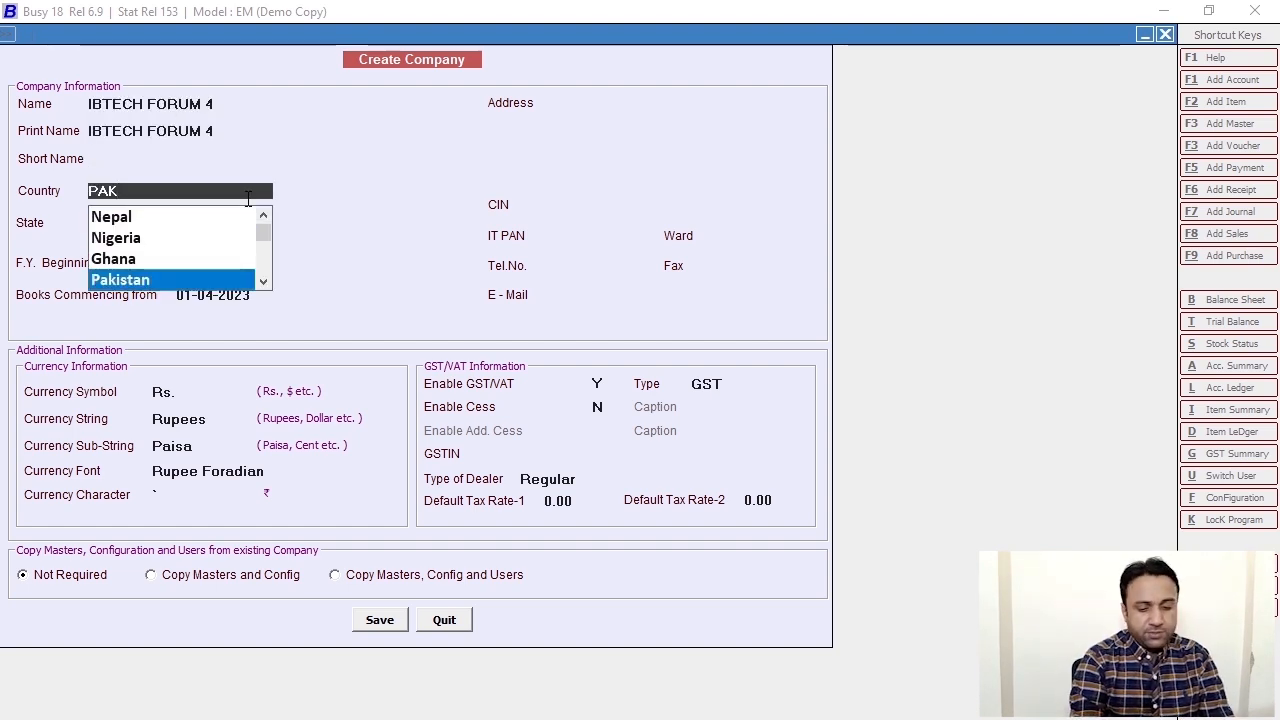
key("Return")
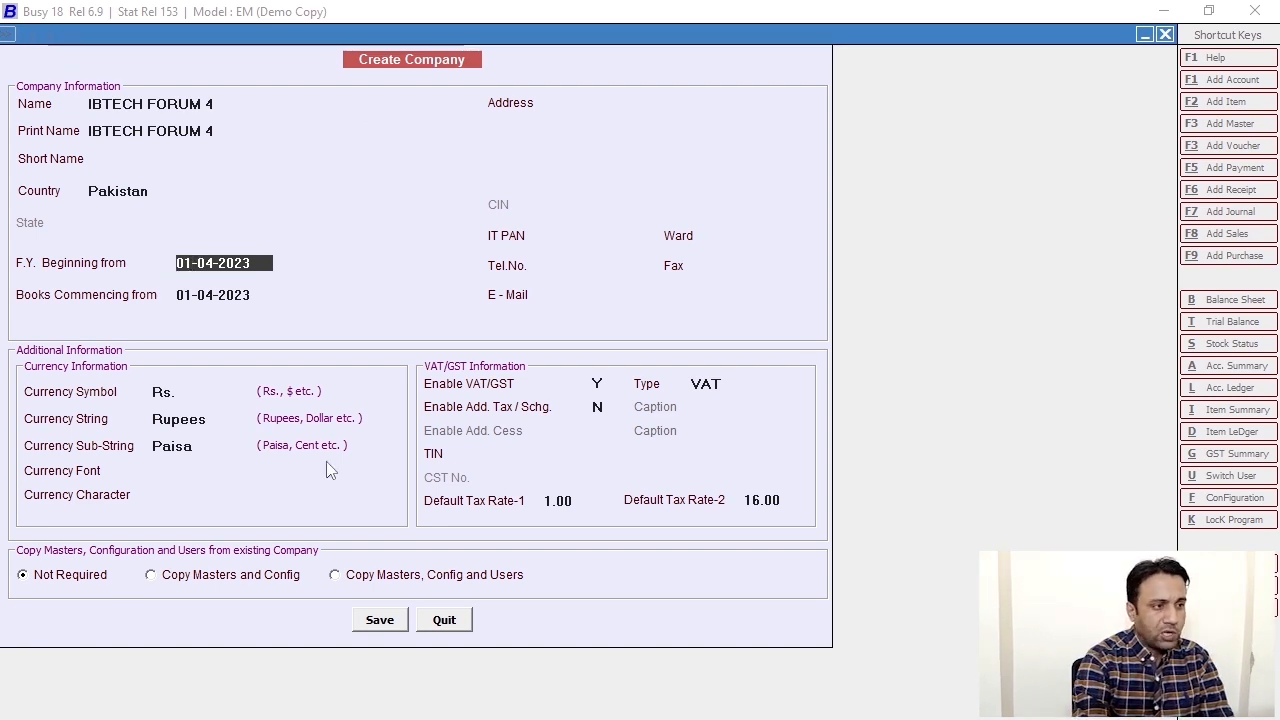
type("0104")
key("BackSpace")
type("7")
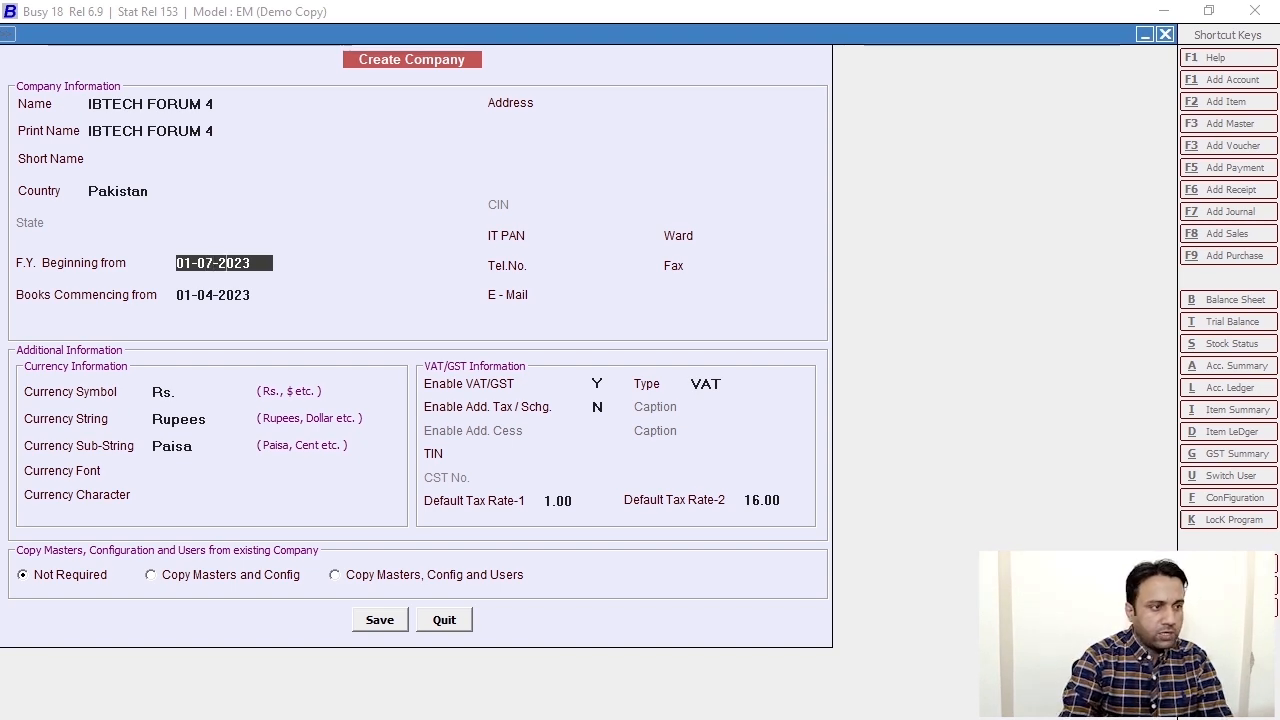
key("Return")
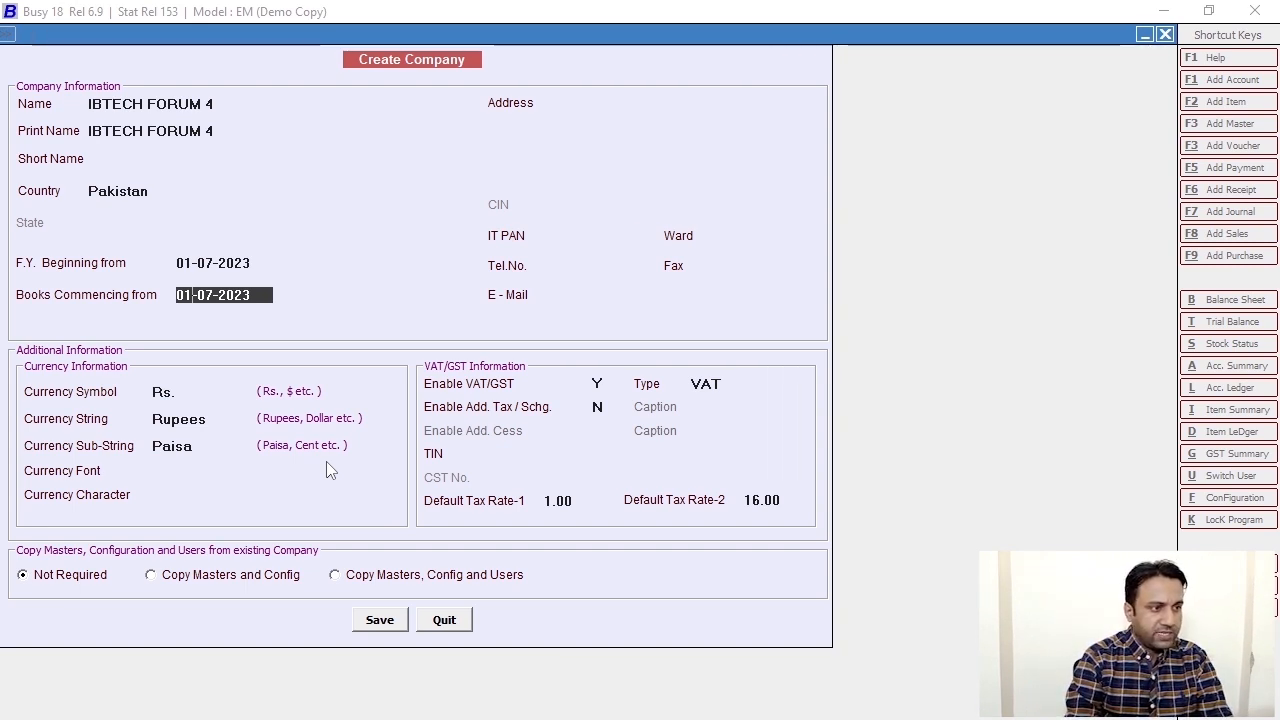
left_click(211, 304)
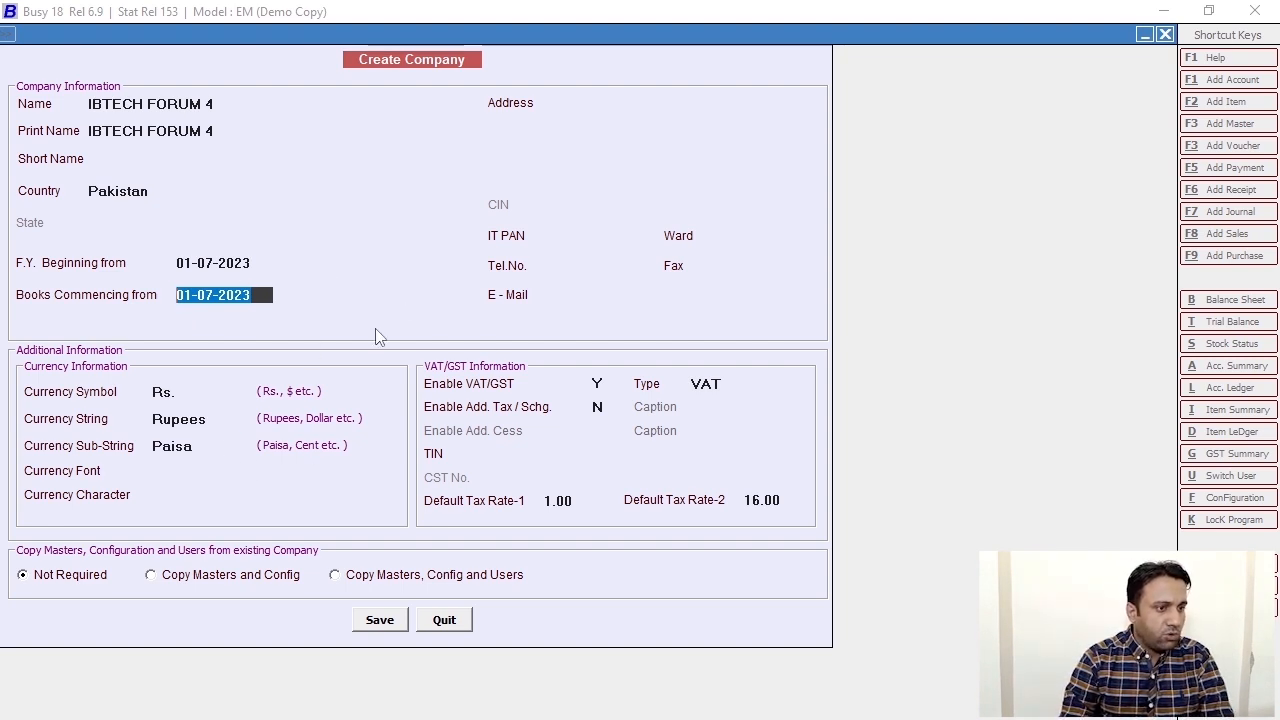
- Choose the tax type, enter address 'Karachi Pakistan', and save the company
left_click(718, 386)
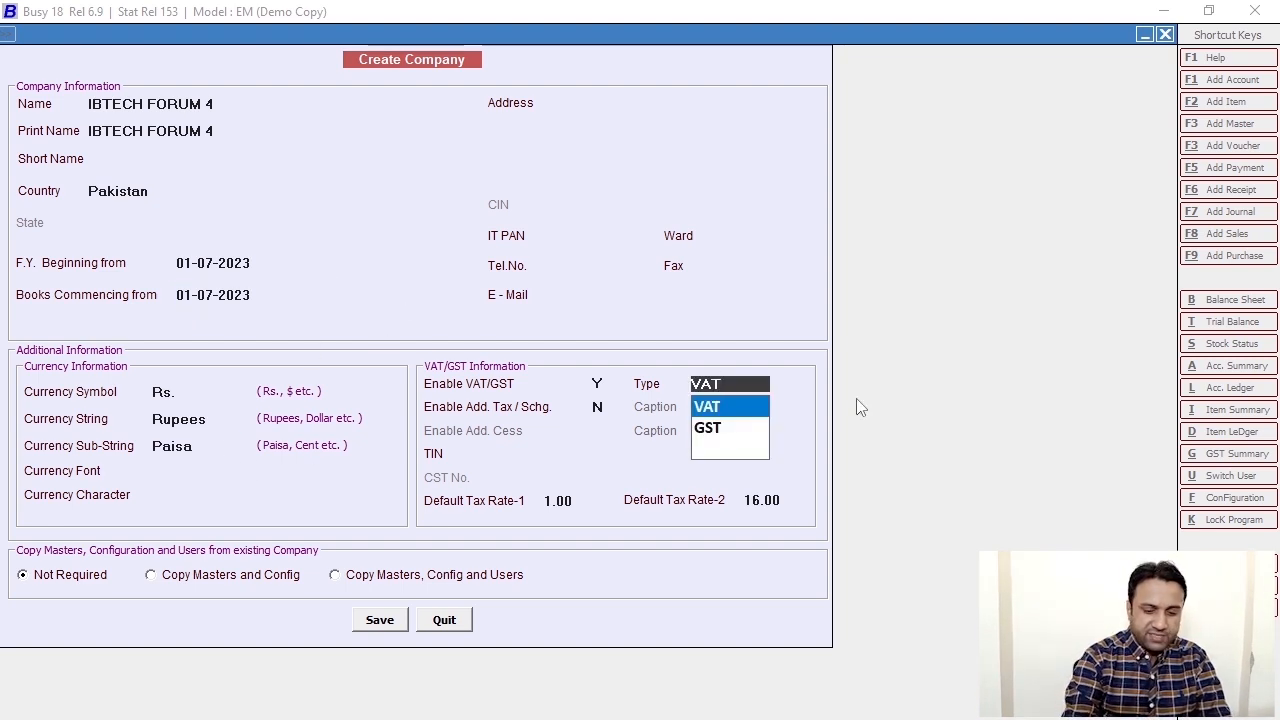
key("Down")
key("Return")
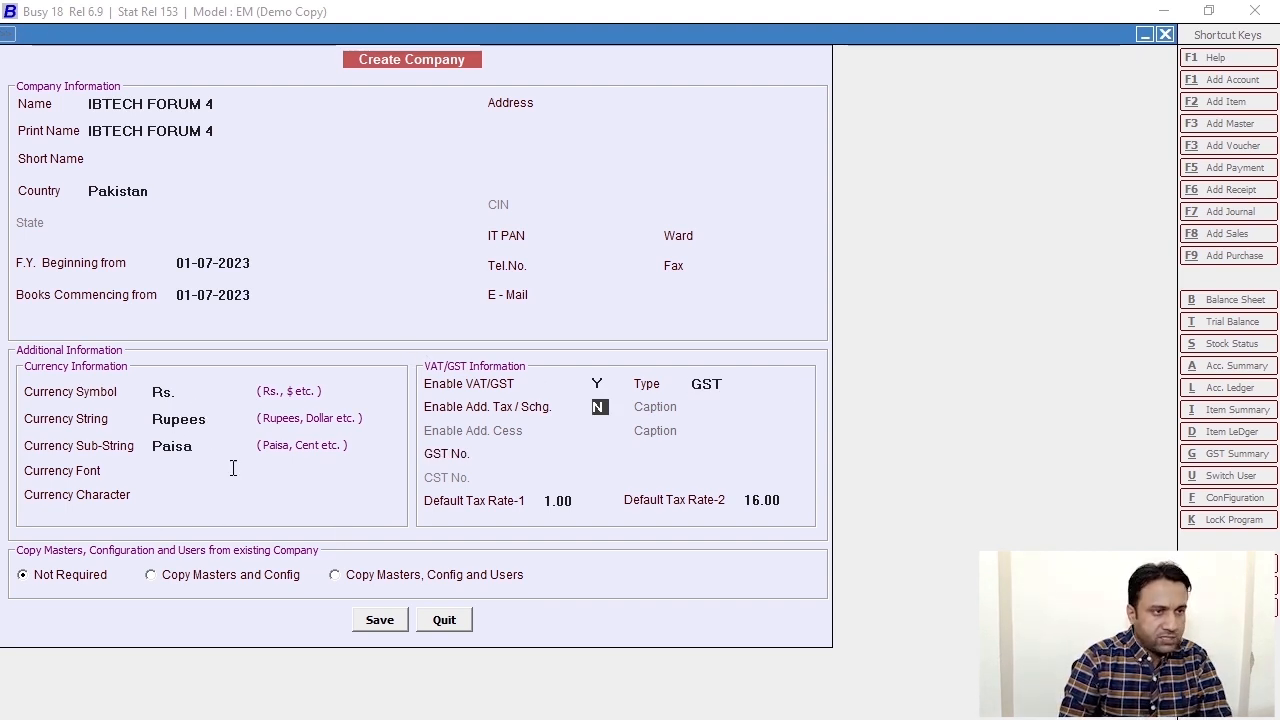
left_click(594, 126)
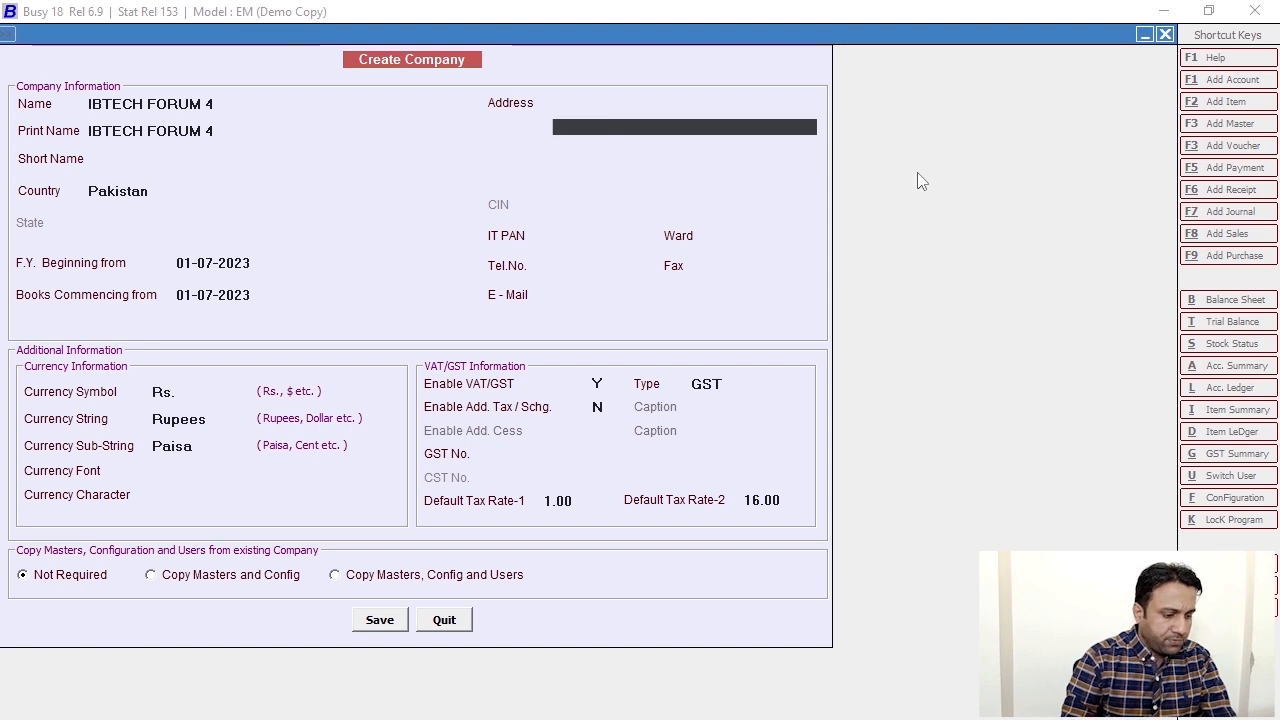
type("kARAC")
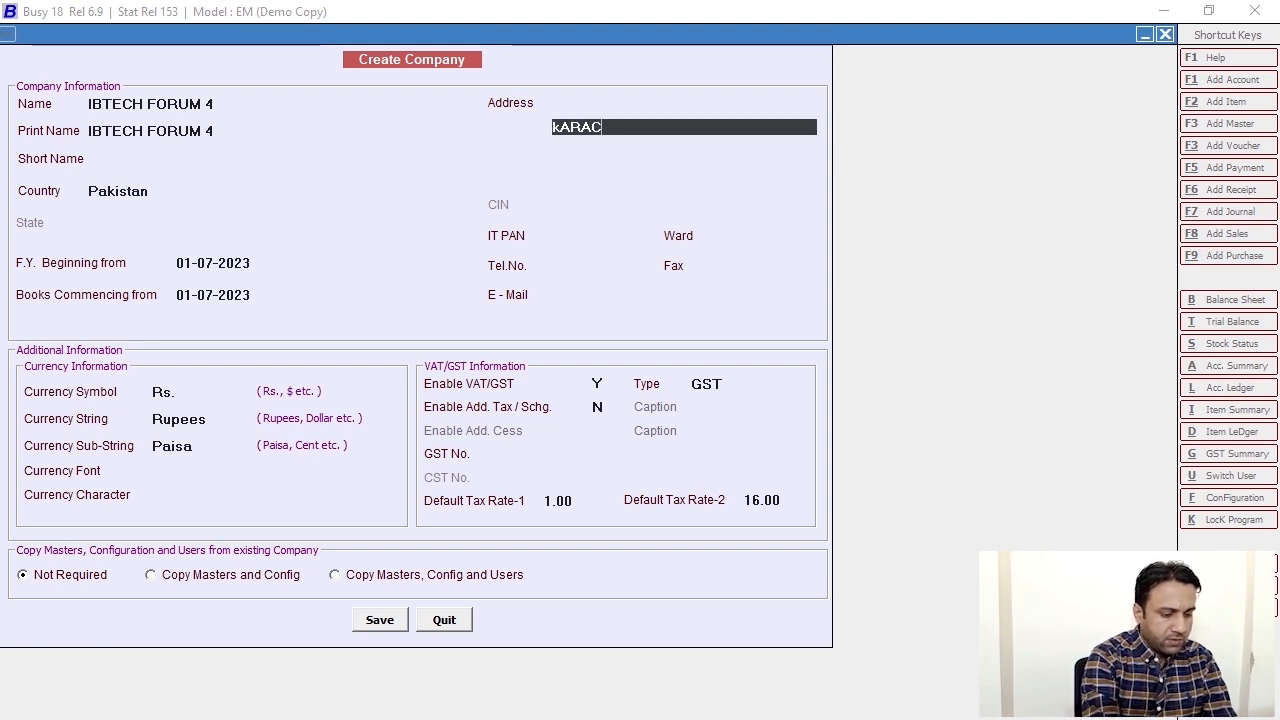
type("HI")
key("BackSpace")
key("BackSpace")
key("BackSpace")
key("BackSpace")
key("BackSpace")
key("BackSpace")
key("BackSpace")
key("BackSpace")
key("BackSpace")
key("BackSpace")
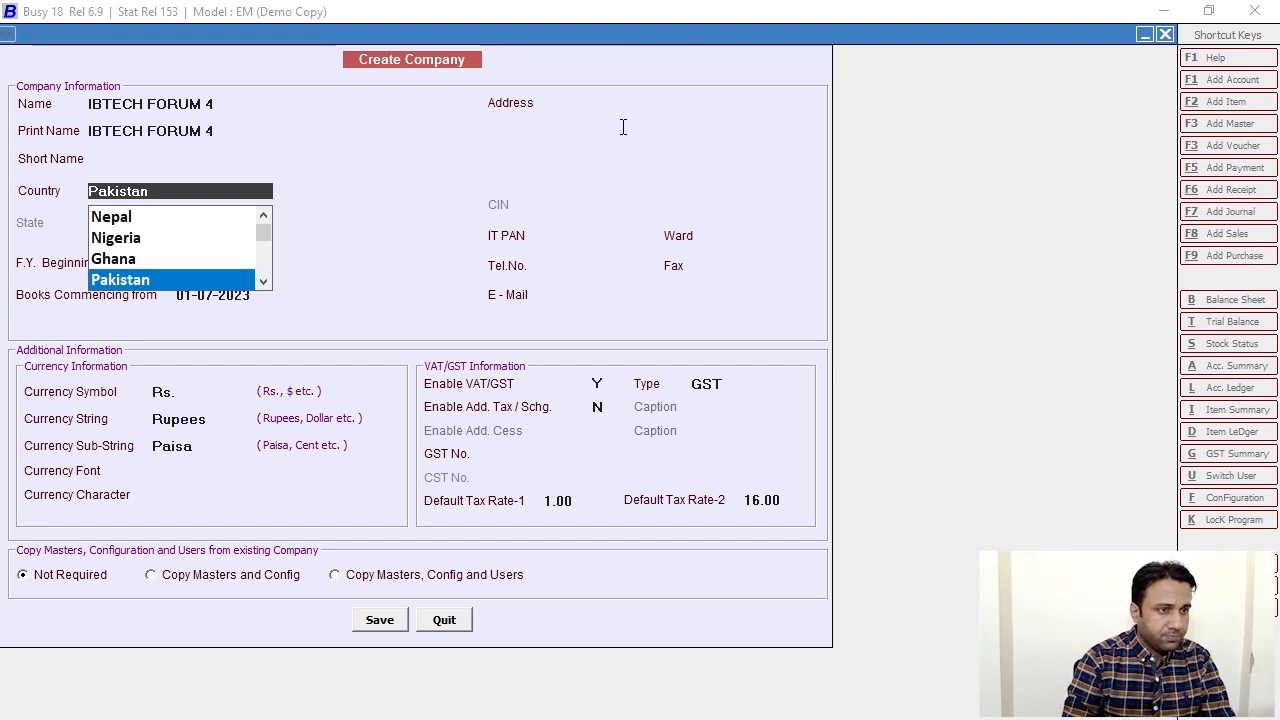
key("Return")
type("Ka")
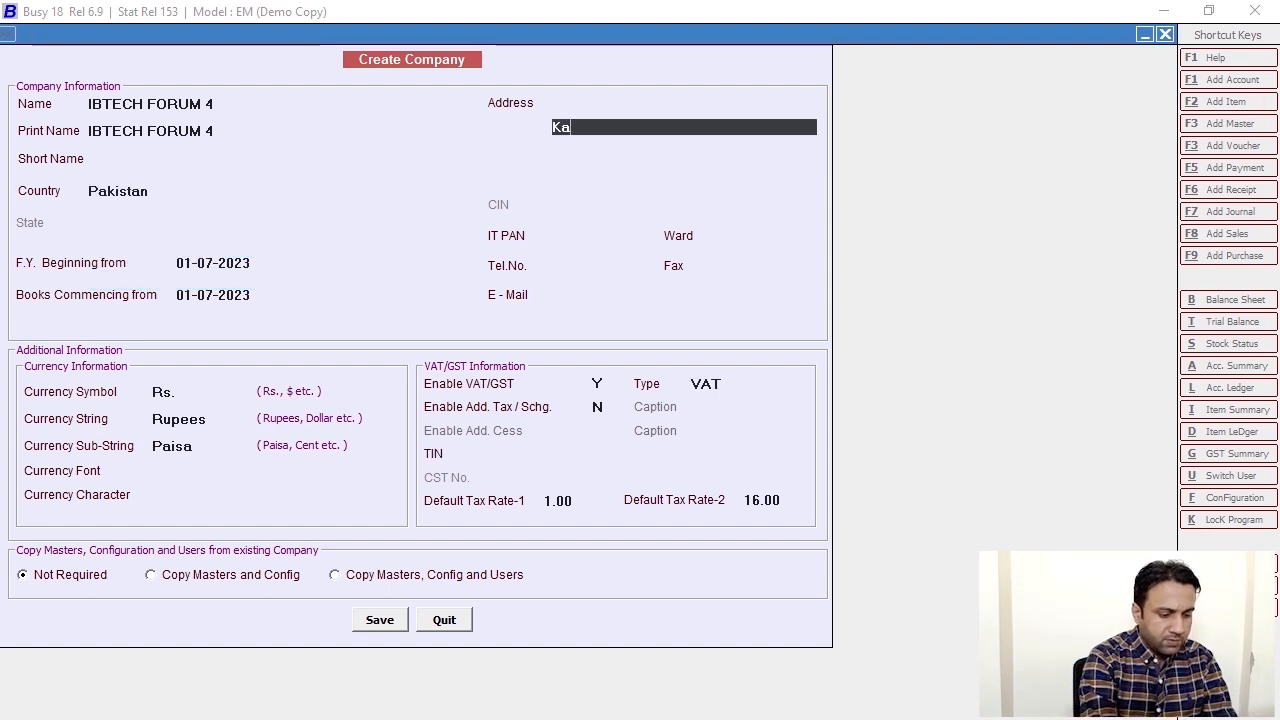
type("rachi Pakistan")
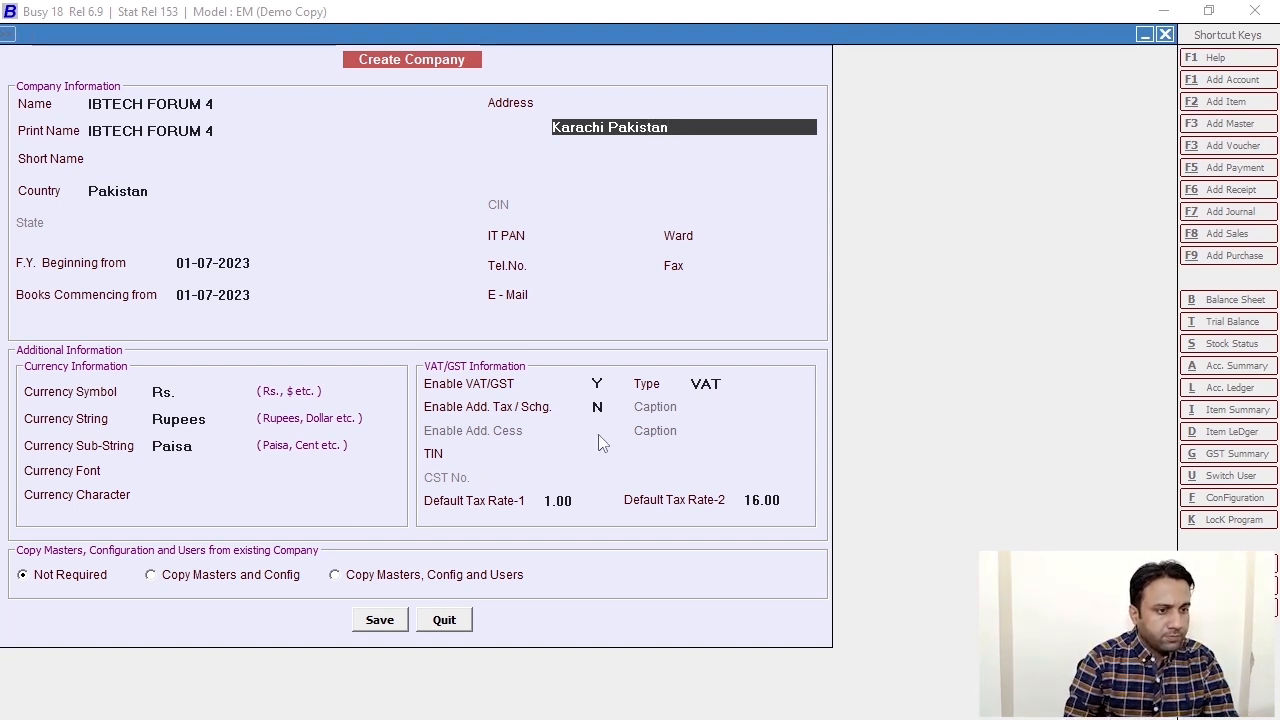
left_click(763, 499)
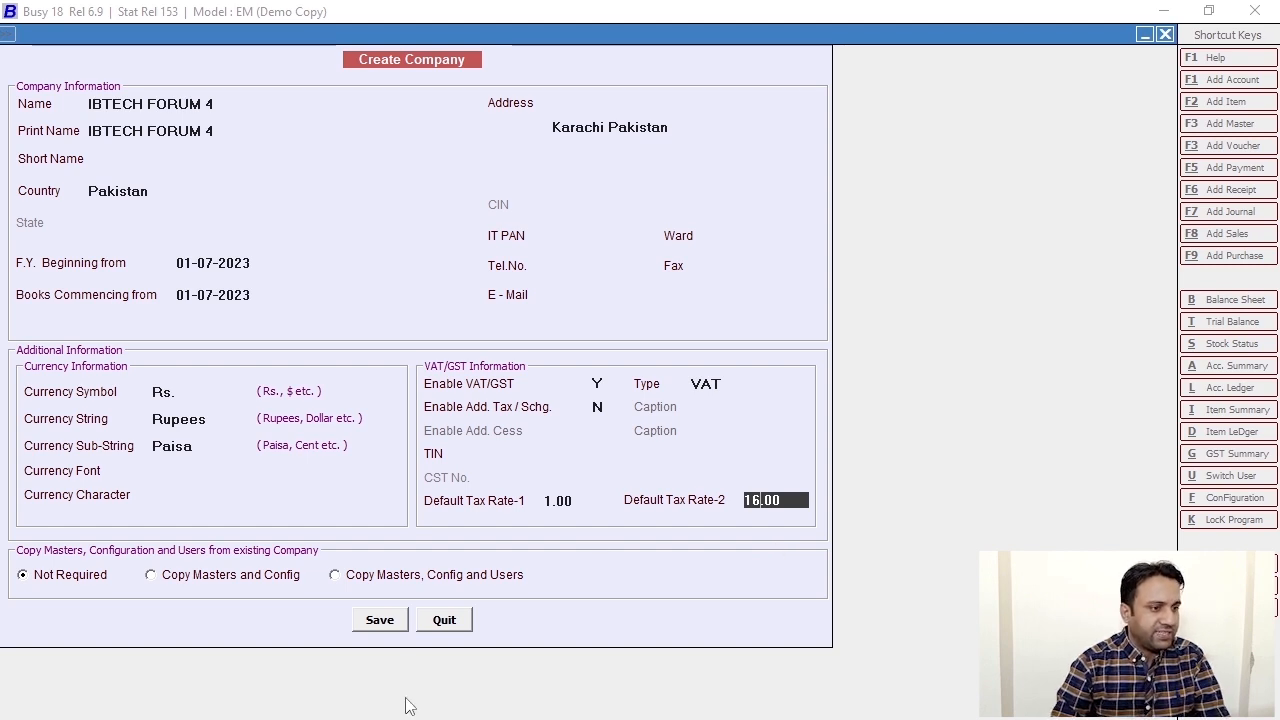
left_click(372, 618)
key("Return")
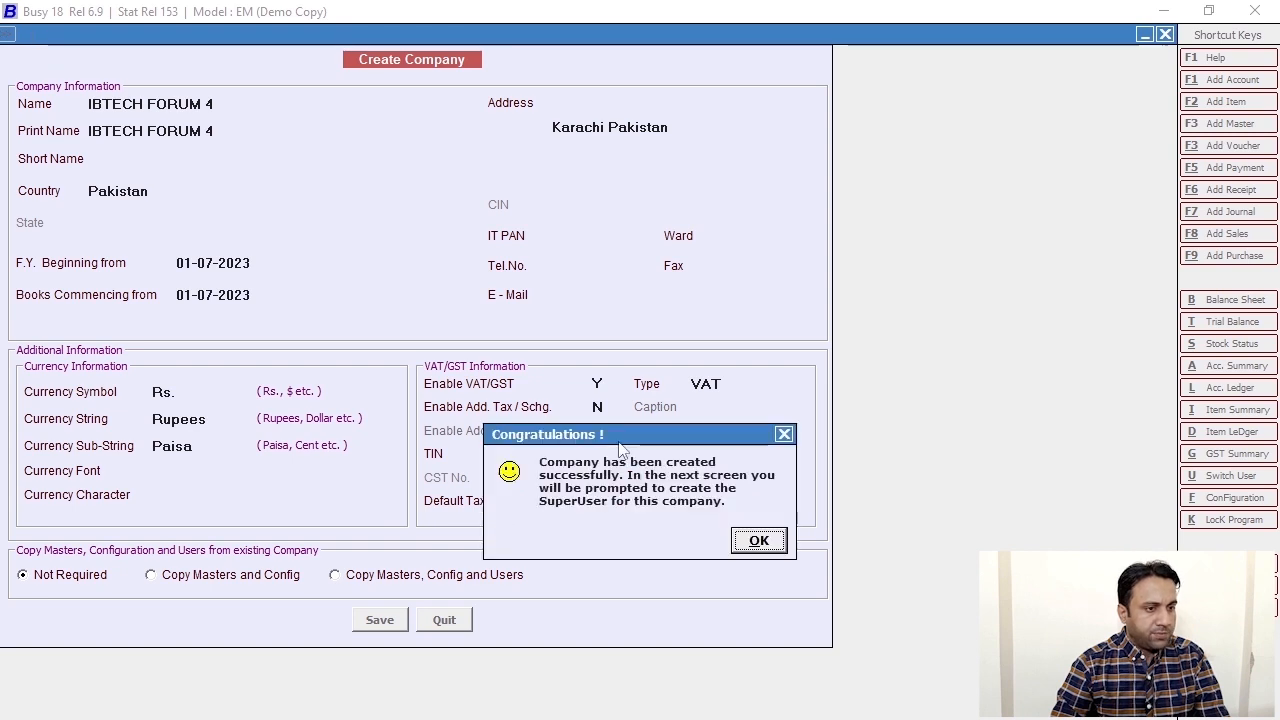
- Acknowledge creation, save a superuser name and password, and close Features / Options
left_click(759, 540)
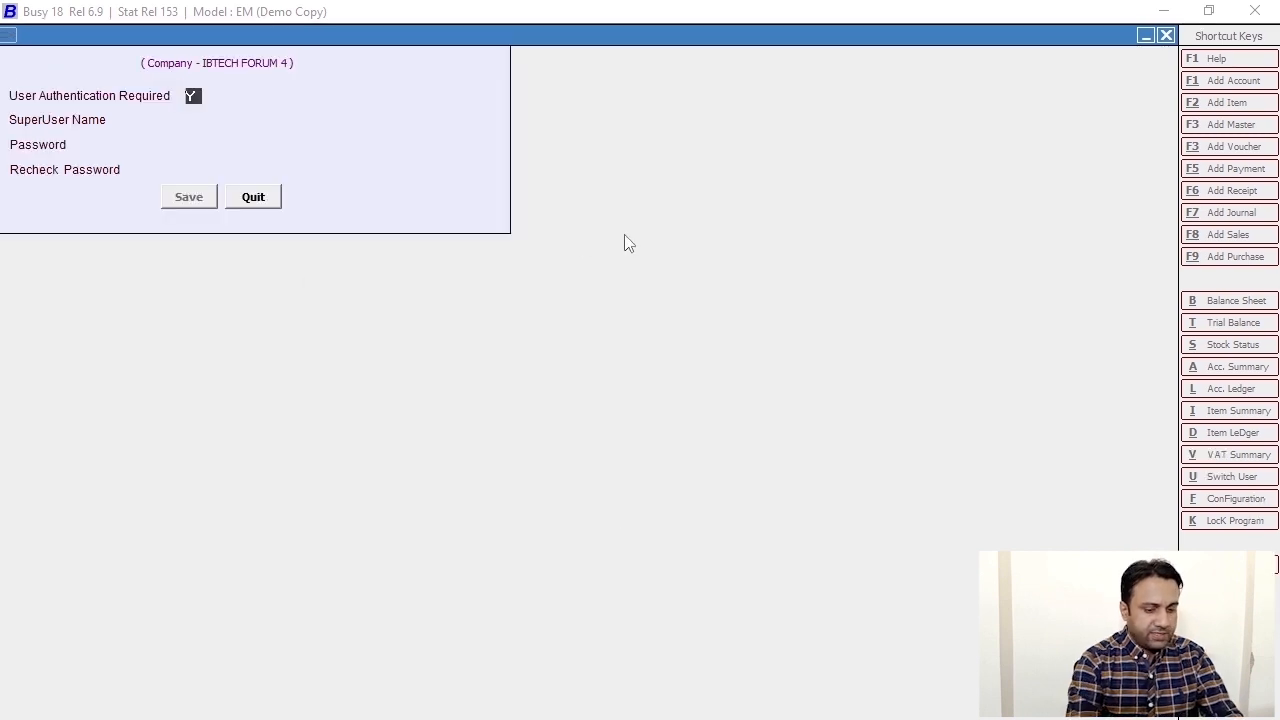
key("Return")
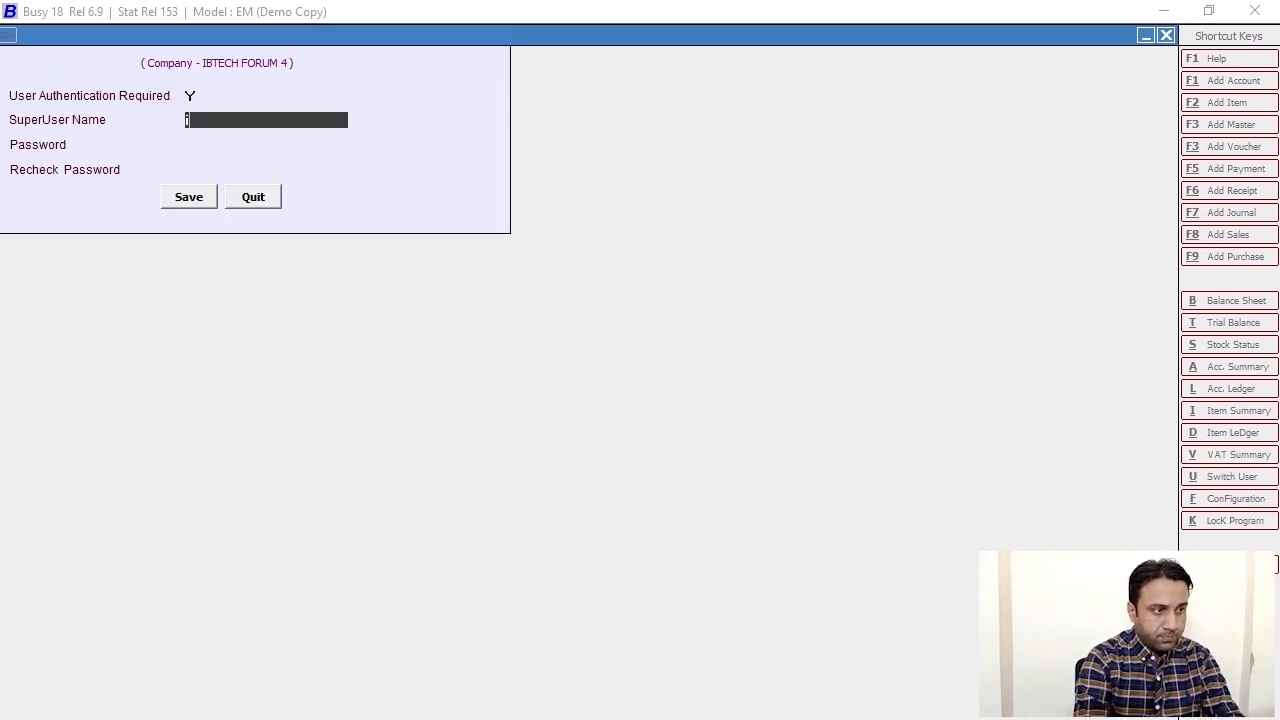
key("Return")
key("Return")
key("Return")
key("Return")
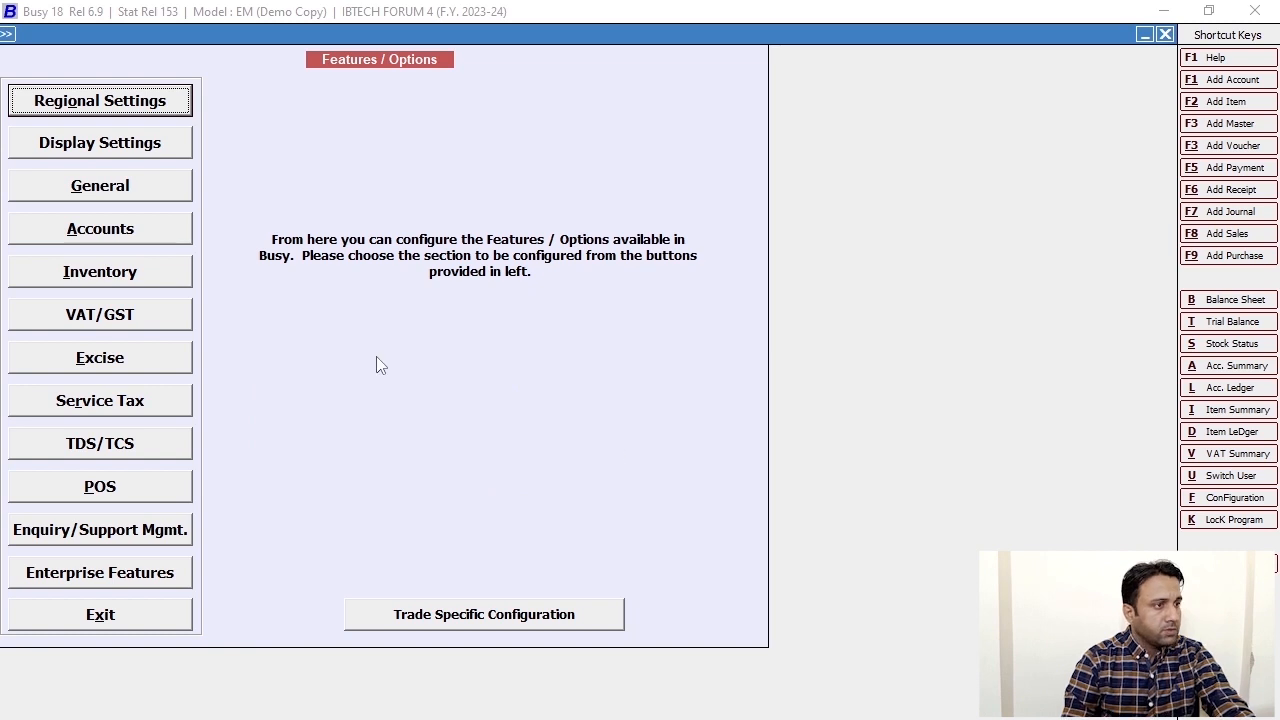
key("Escape")
key("Escape")
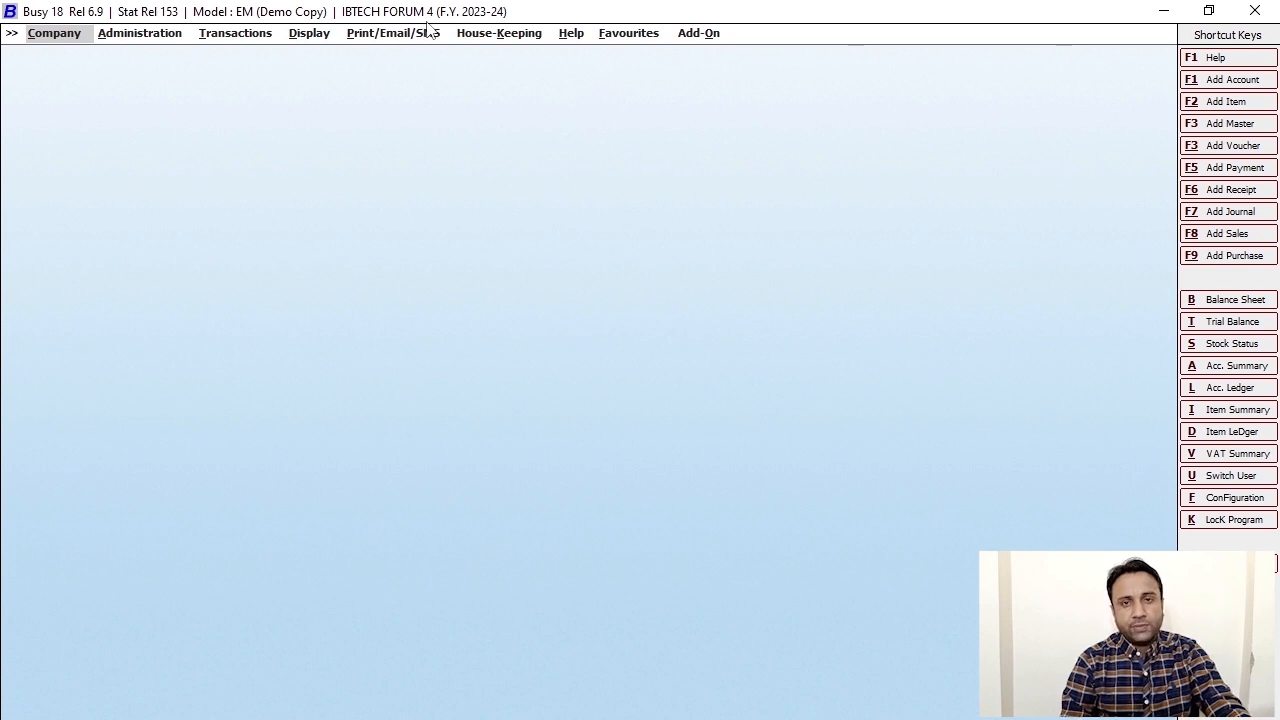
key("Right")
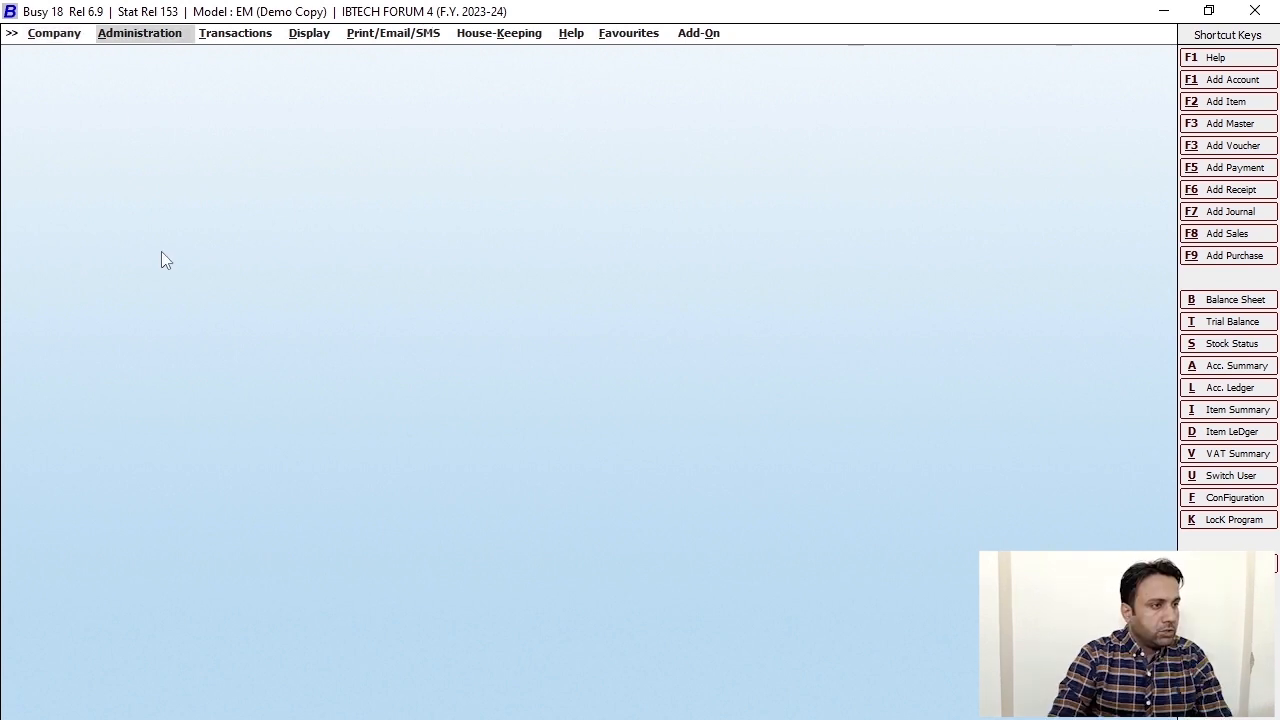
- Open the Administration menu and expand Data Export Import
left_click(131, 42)
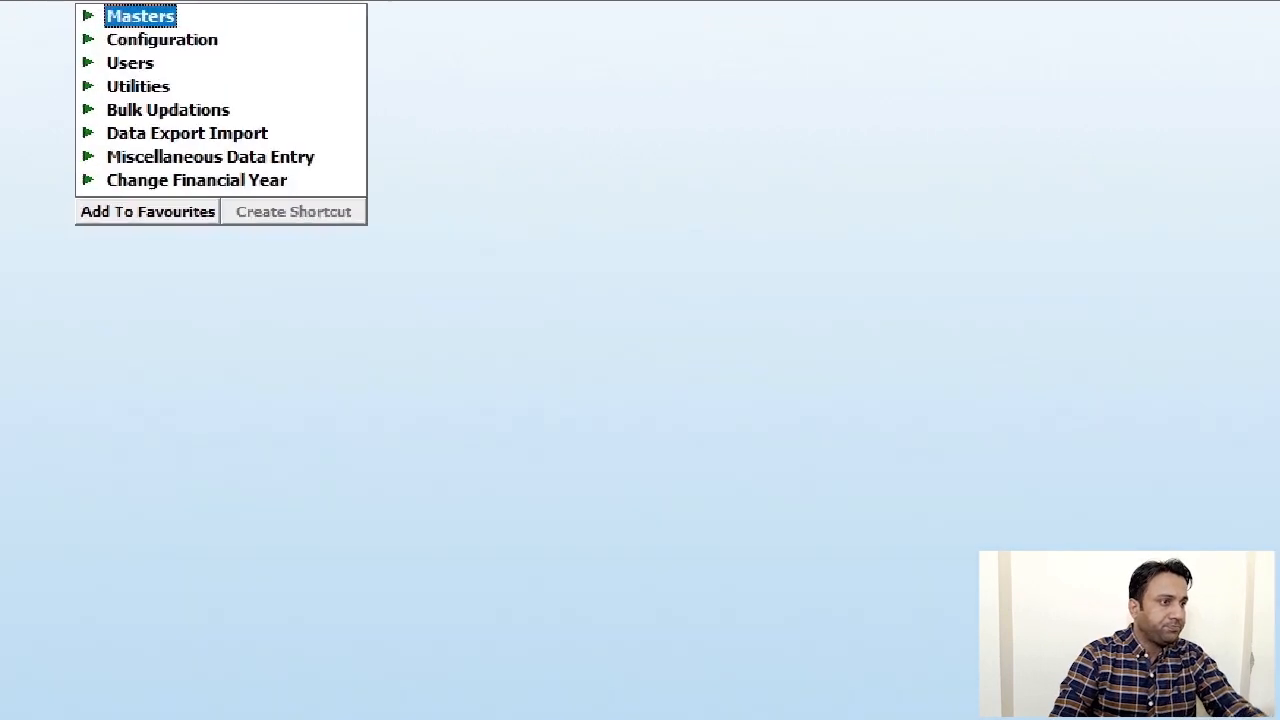
left_click_drag(74, 112, 344, 144)
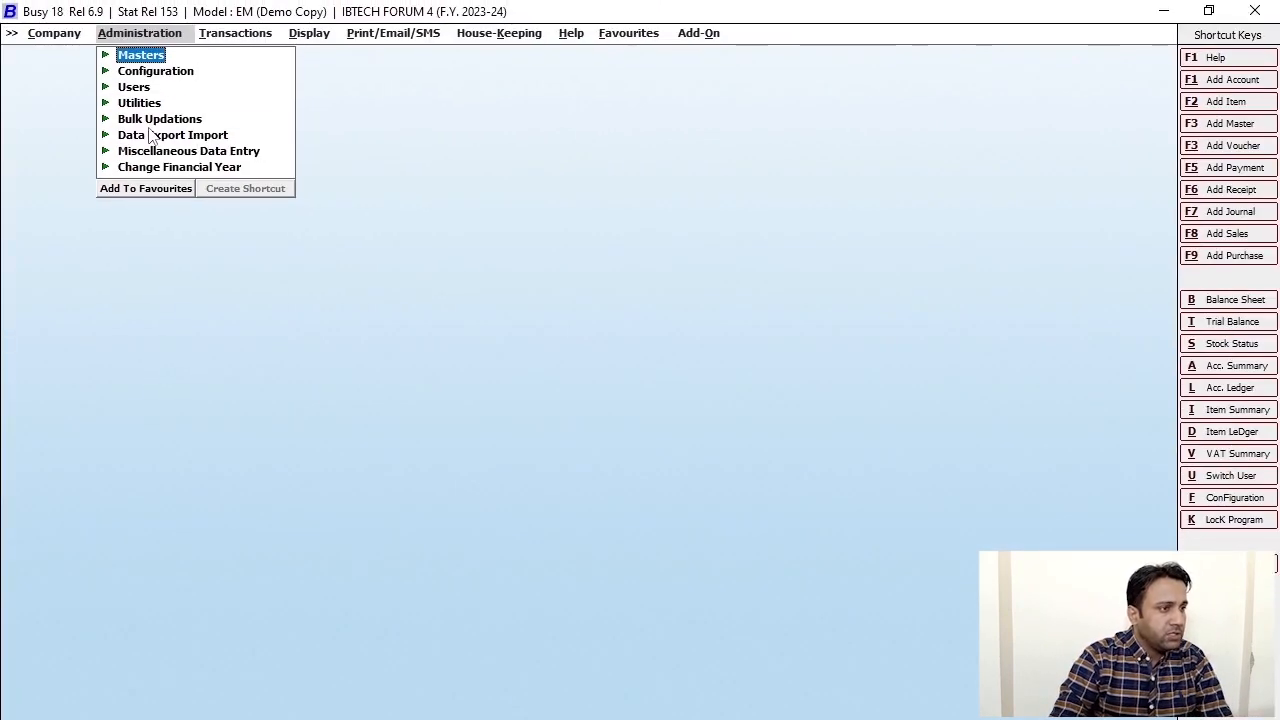
left_click(165, 140)
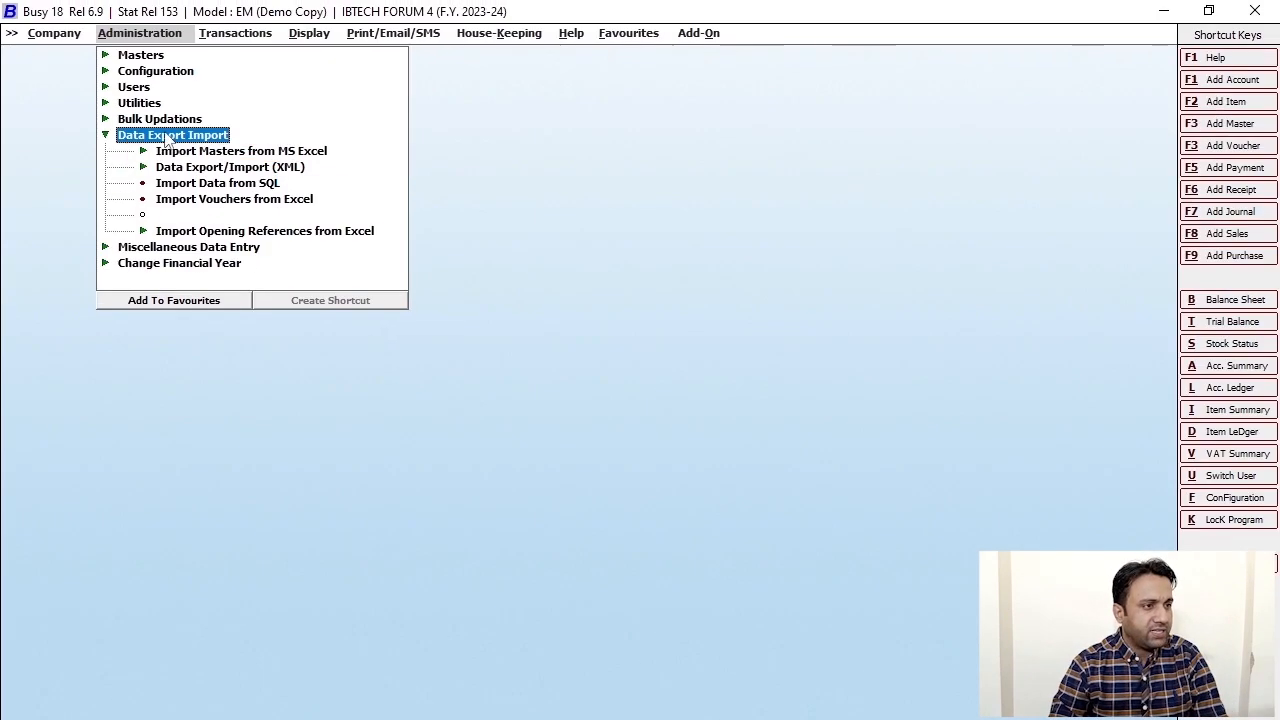
- Expand Import Masters from MS Excel and choose Items
left_click(164, 151)
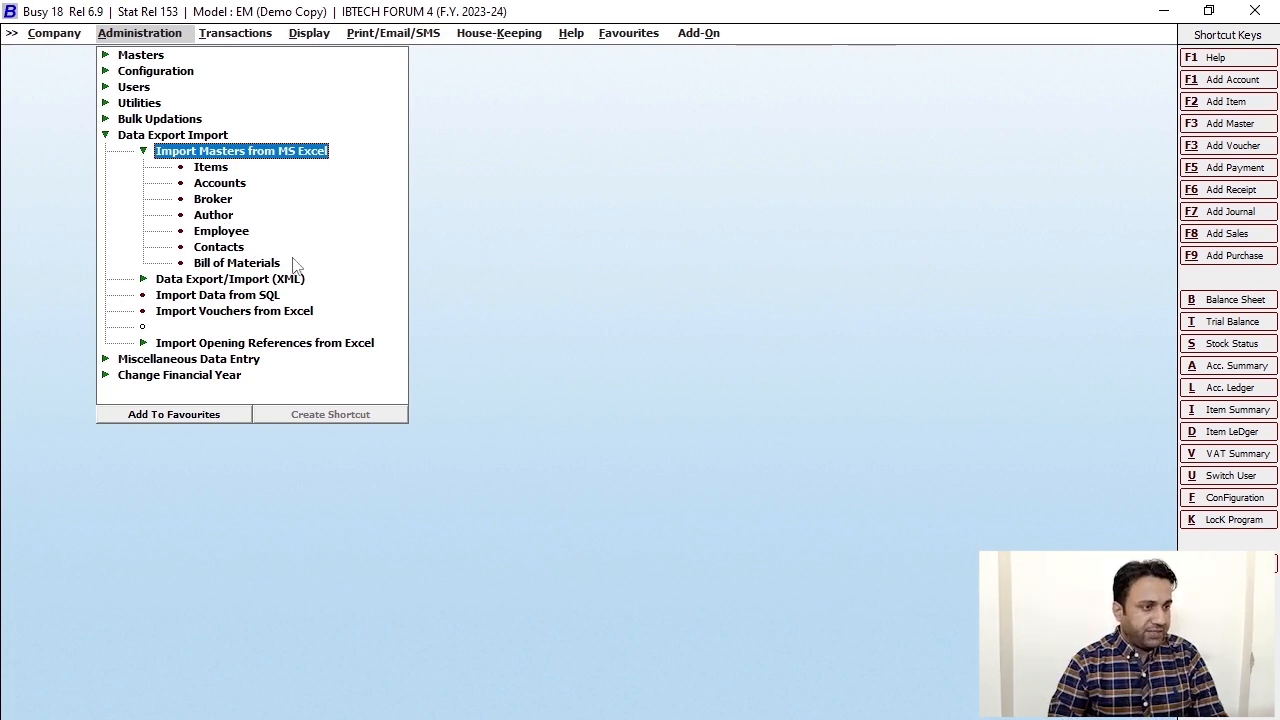
left_click(213, 170)
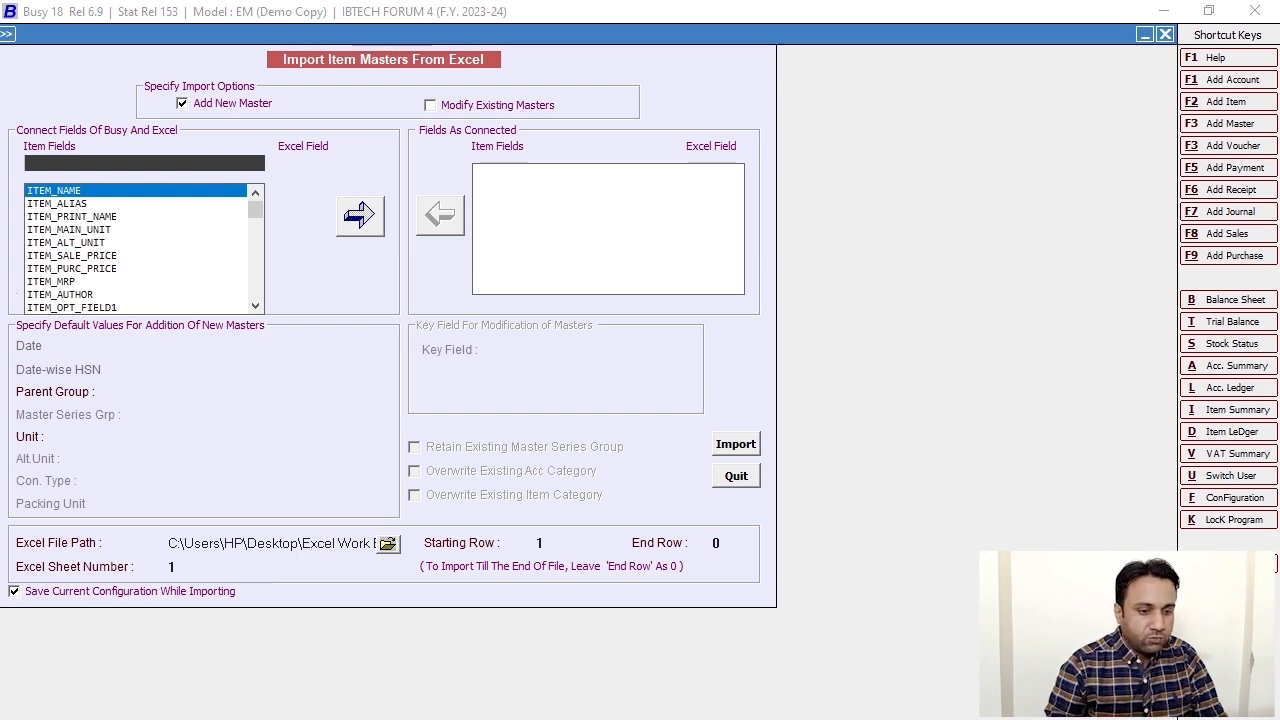
- Switch from Busy's item import form to the Excel Item Work Book with Alt+Tab
key("alt+Tab")
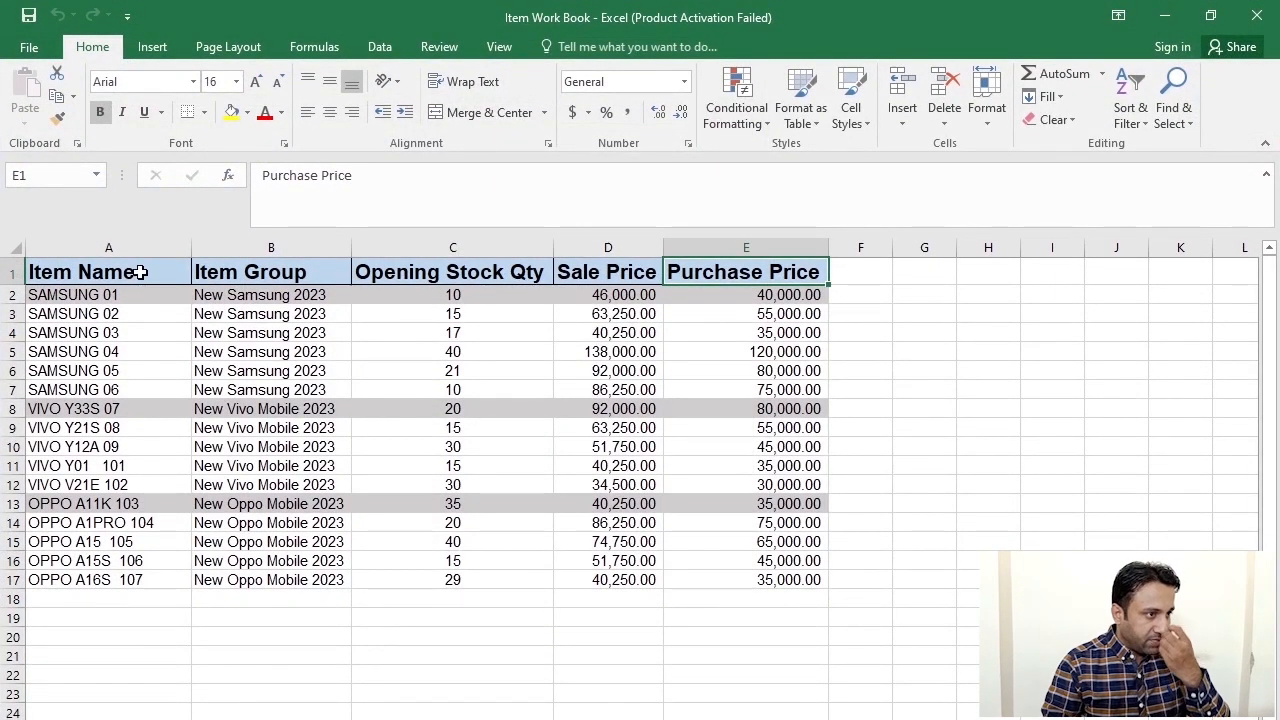
- Check the 16 items under Item Name in column A, then switch back to Busy
left_click(140, 272)
left_click(108, 247)
left_click(418, 465)
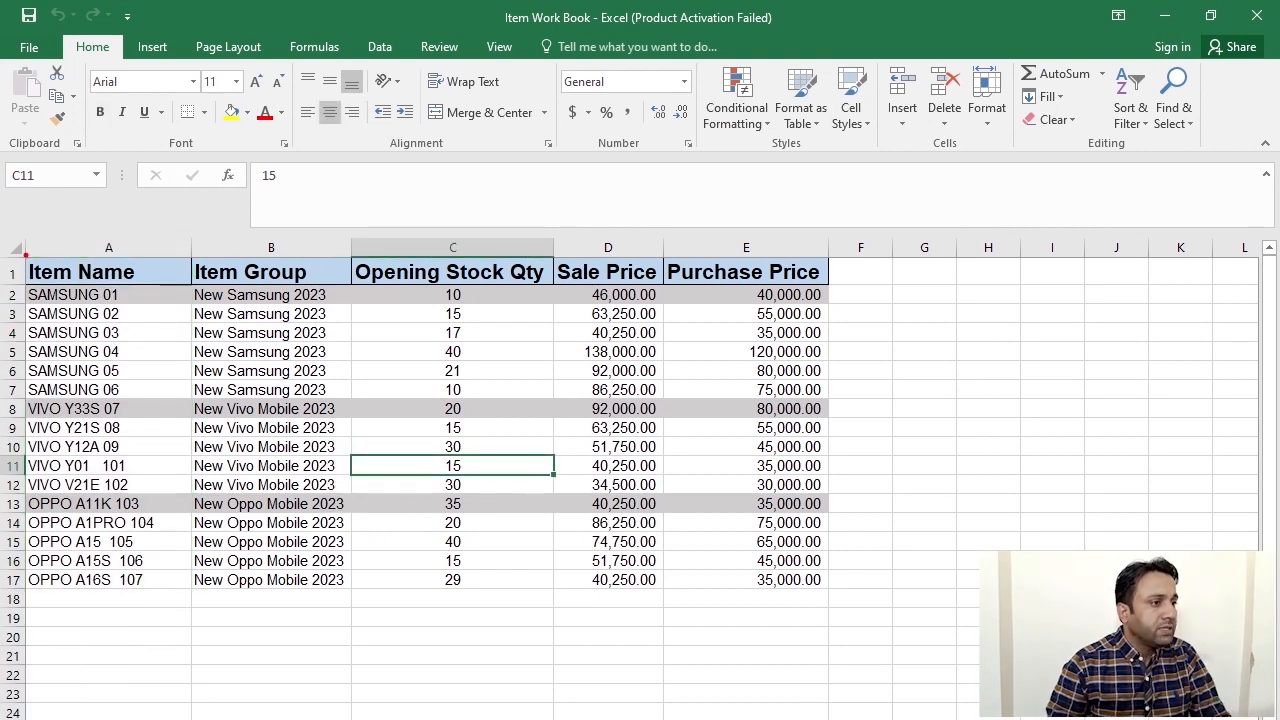
left_click_drag(18, 232, 58, 256)
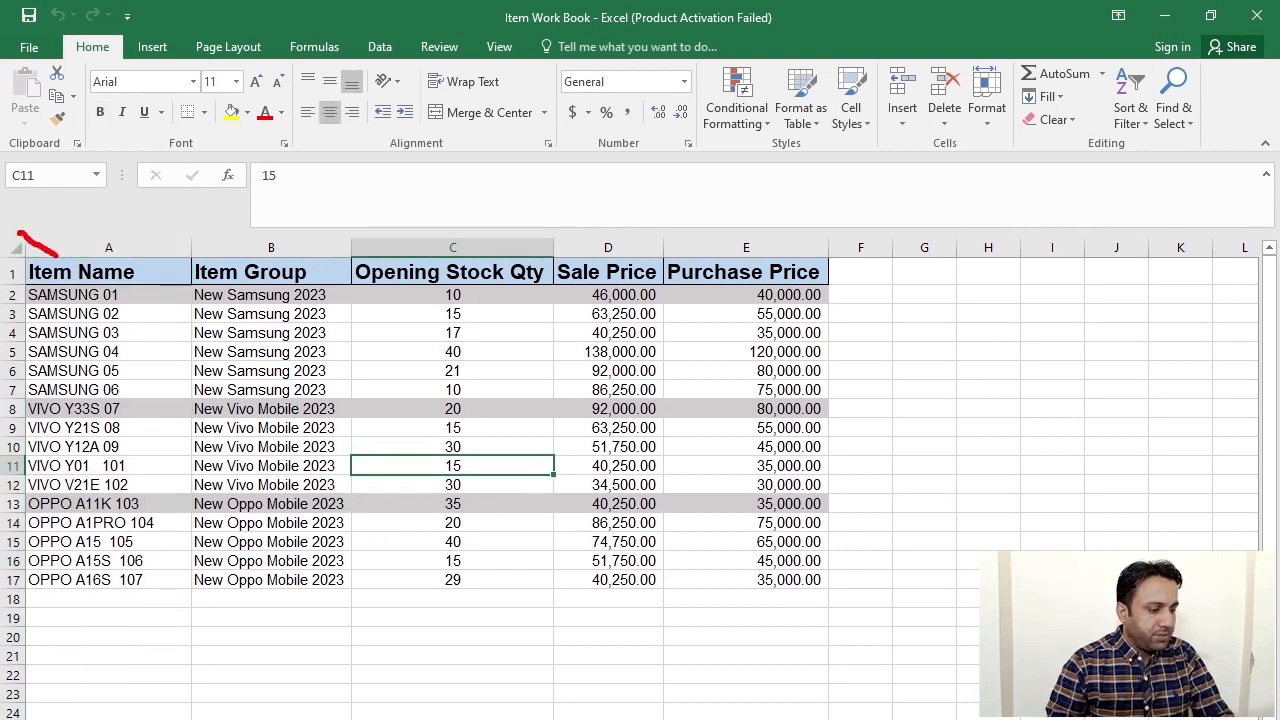
key("Escape")
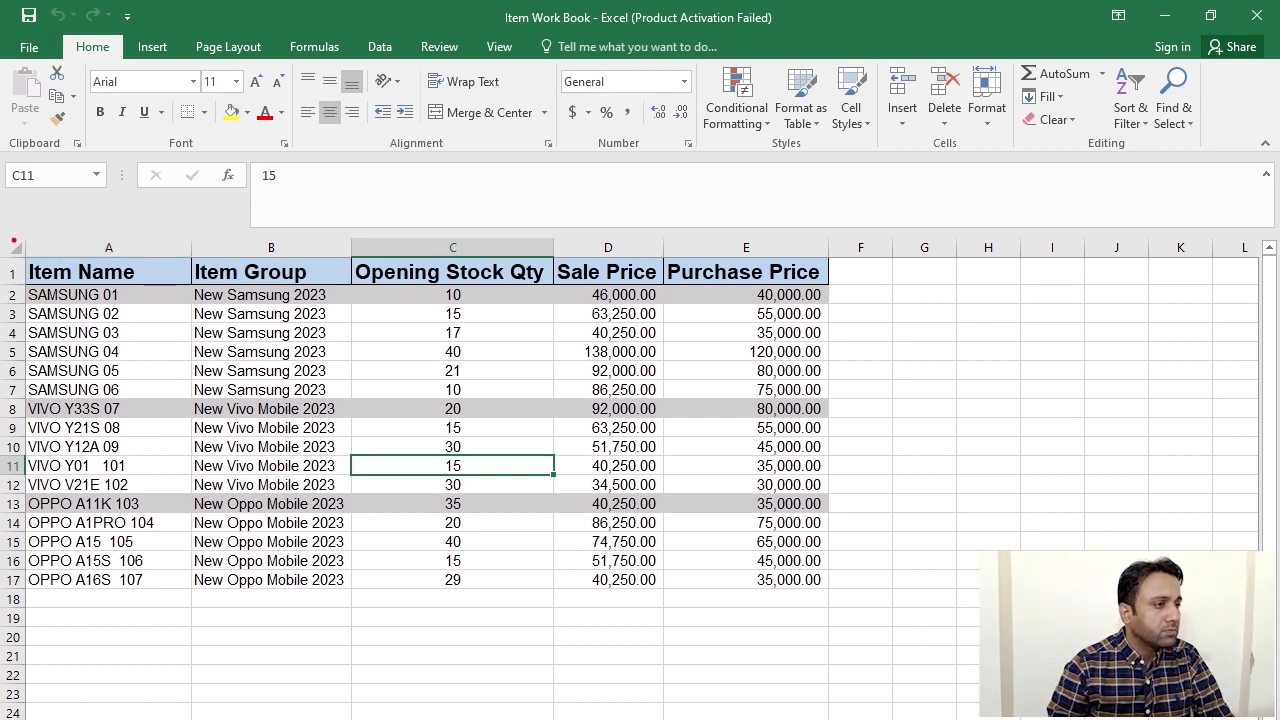
left_click_drag(19, 229, 152, 331)
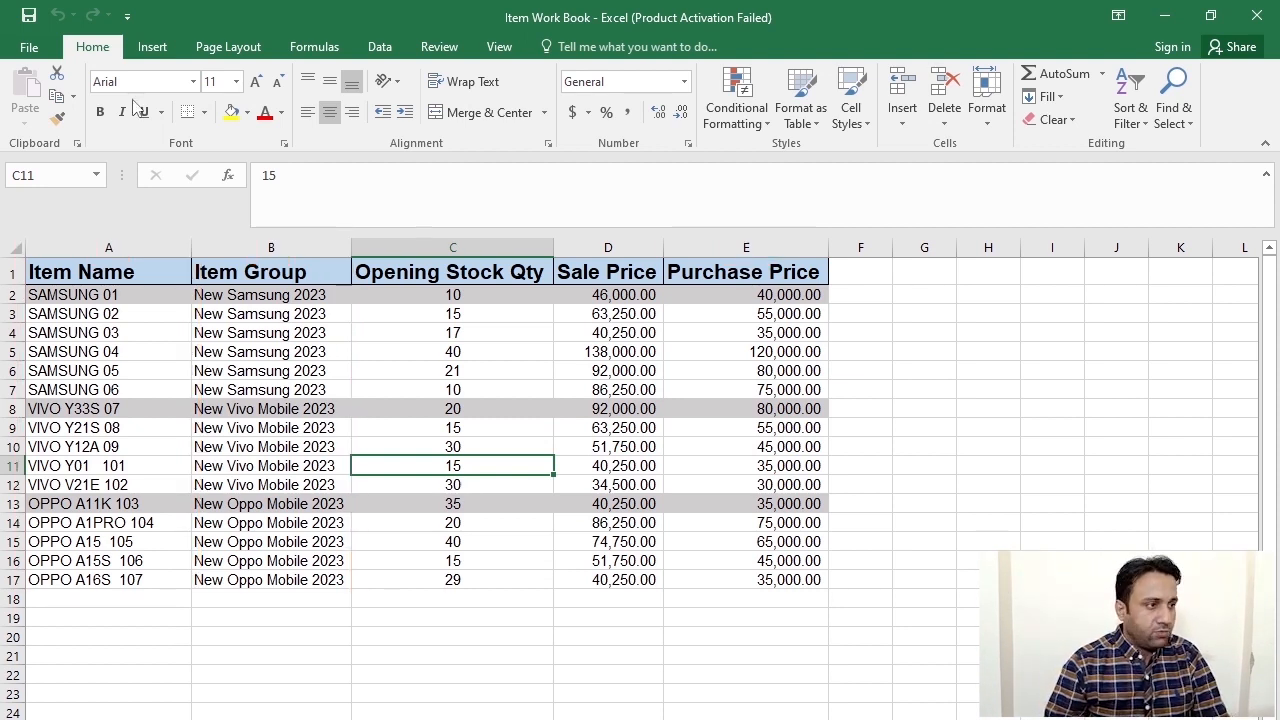
left_click(80, 270)
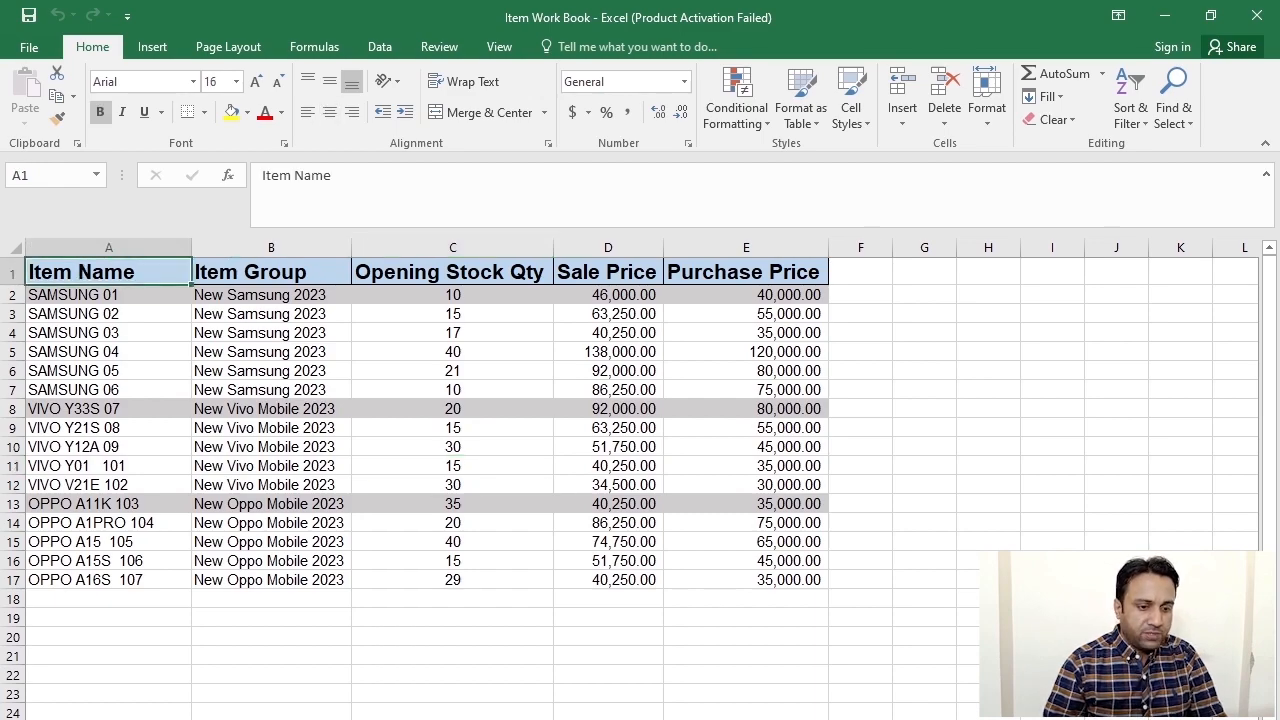
key("alt+Tab")
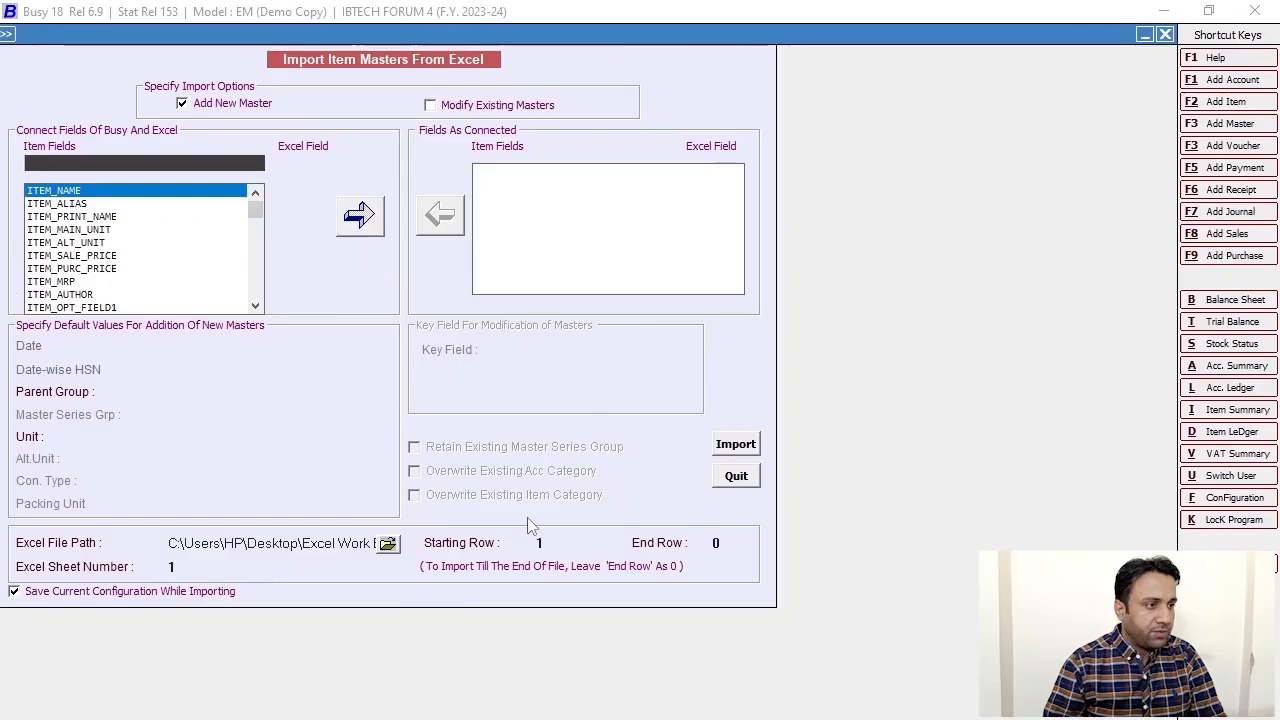
- Map ITEM_NAME to Excel column A, then select the Item Group heading B1 in Excel
left_click(70, 192)
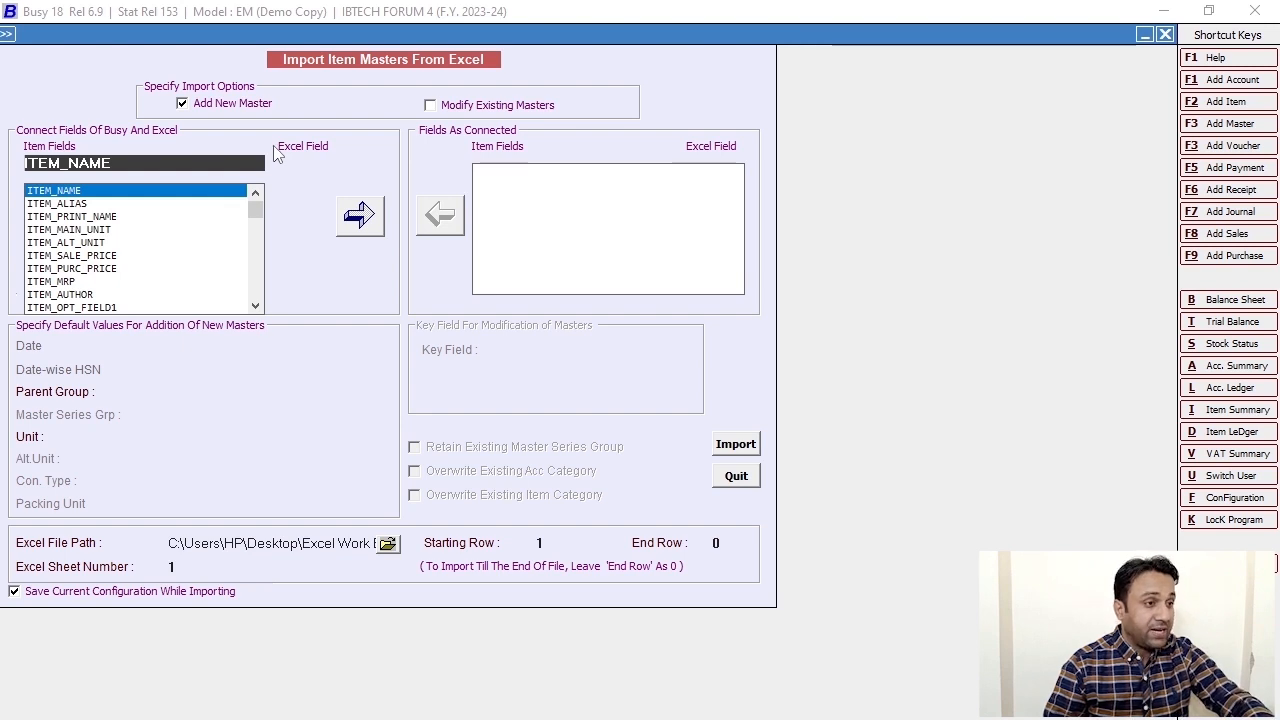
left_click(325, 164)
left_click(296, 191)
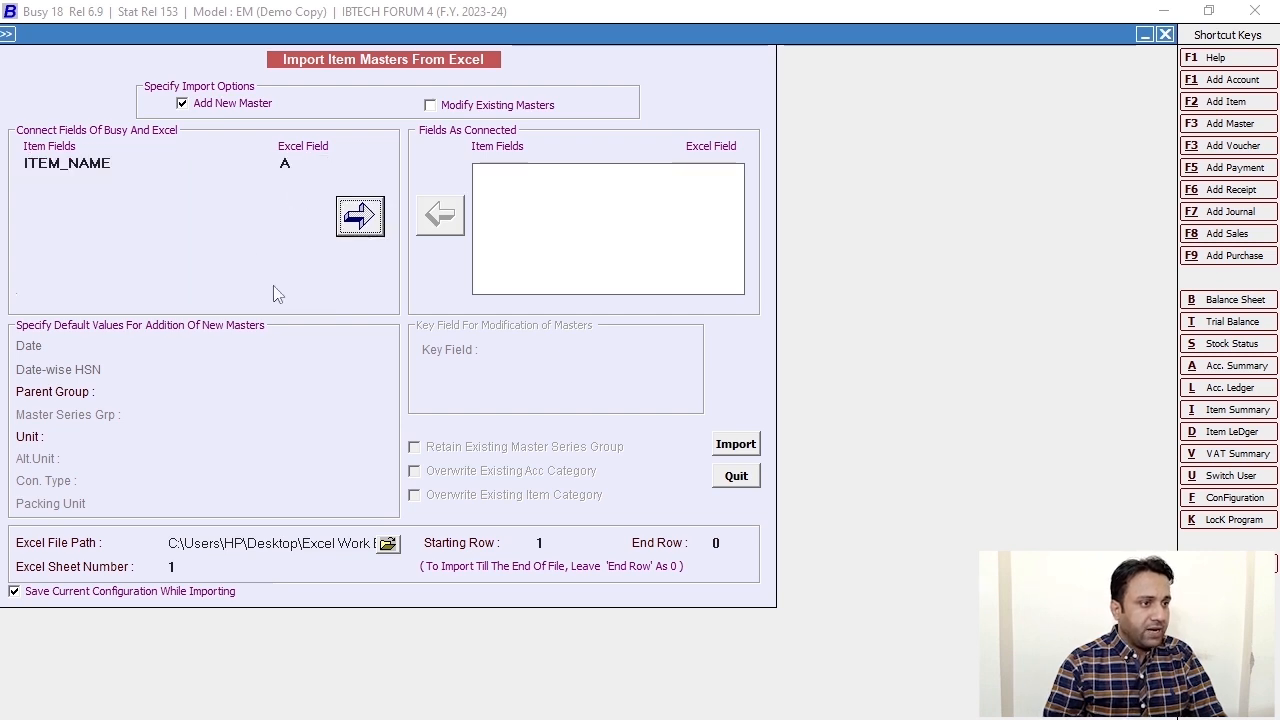
left_click(358, 218)
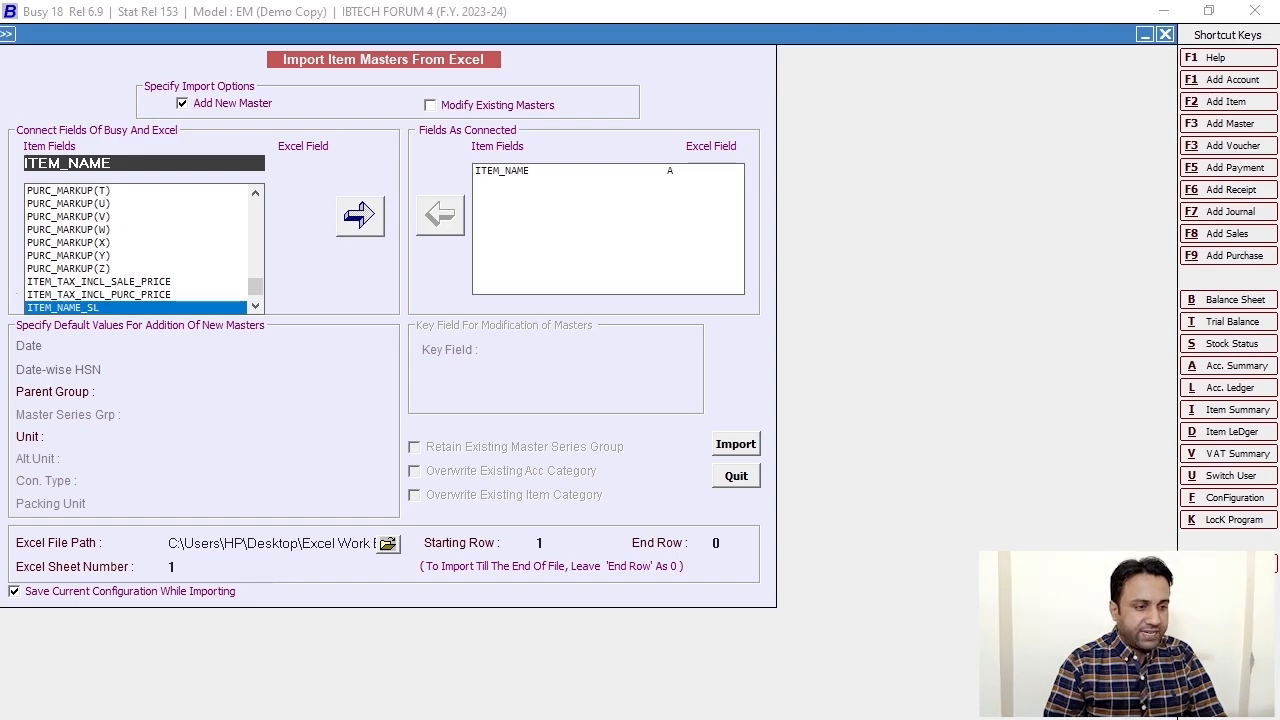
key("alt+Tab")
left_click(242, 284)
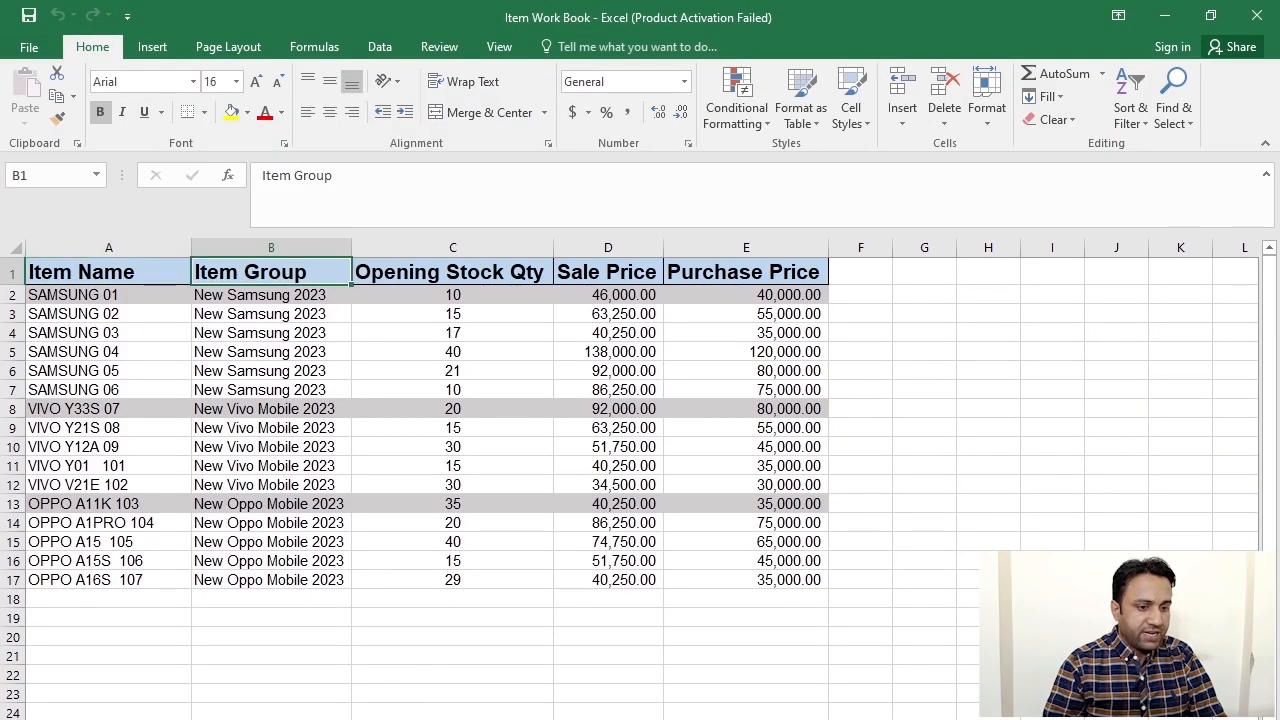
- Find ITEM_GROUP by searching 'gro', map it to Excel column B, and return to the workbook
key("alt+Tab")
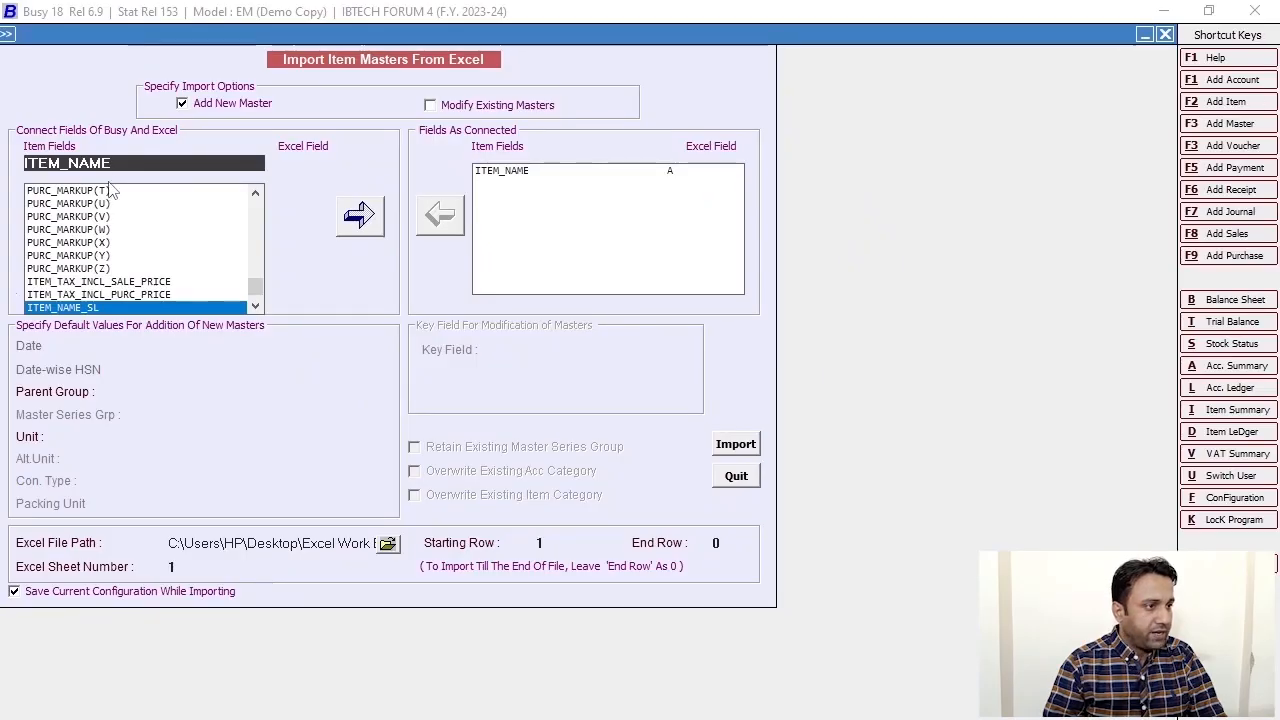
key("BackSpace")
key("BackSpace")
key("BackSpace")
key("BackSpace")
type("gro")
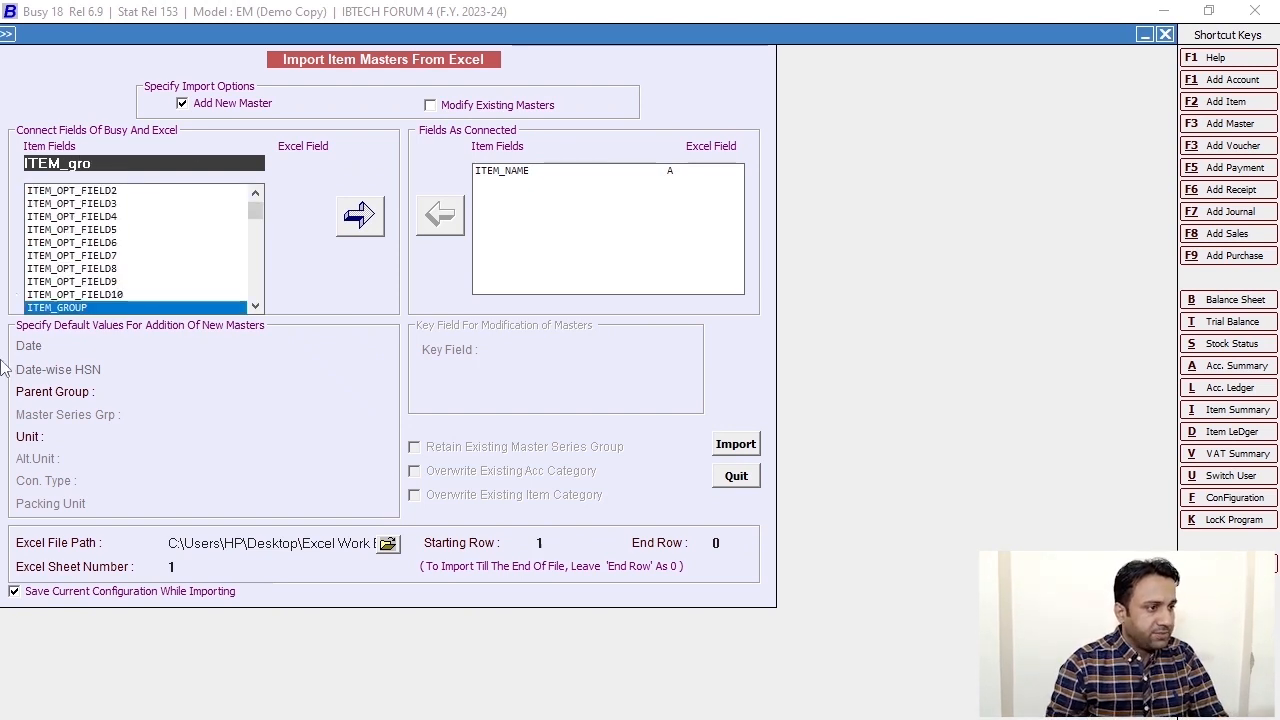
key("Return")
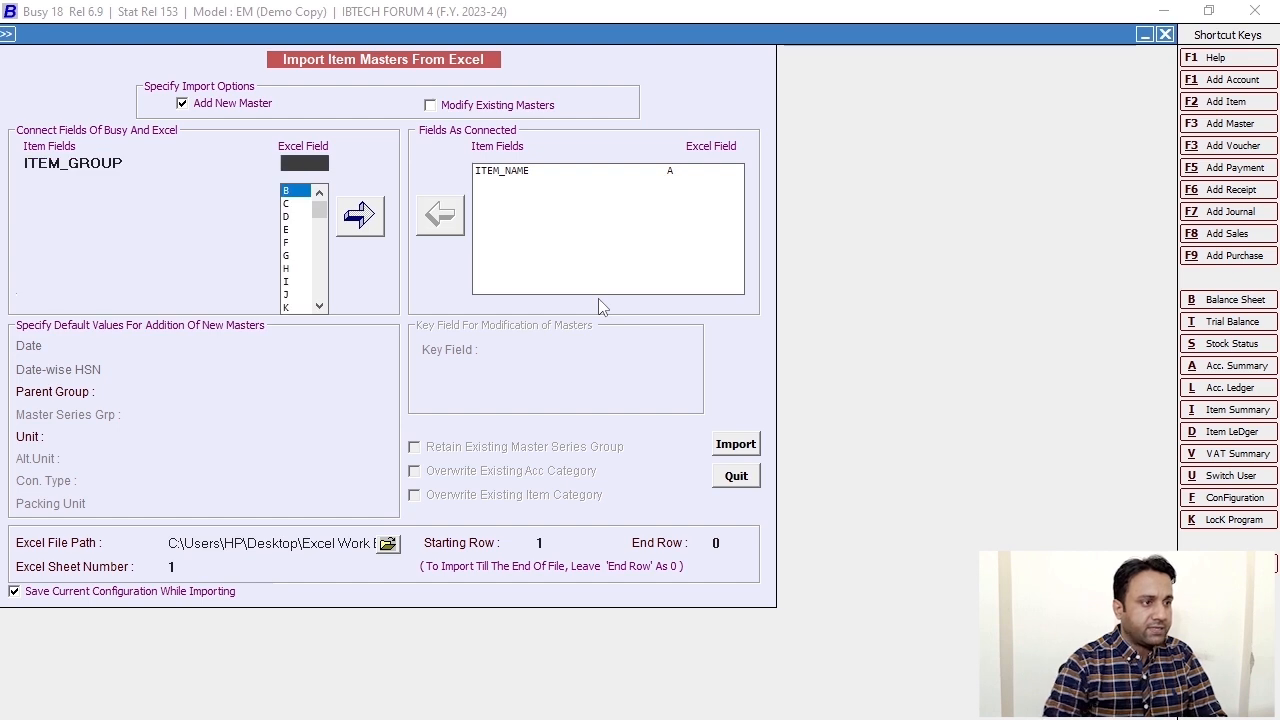
left_click(286, 190)
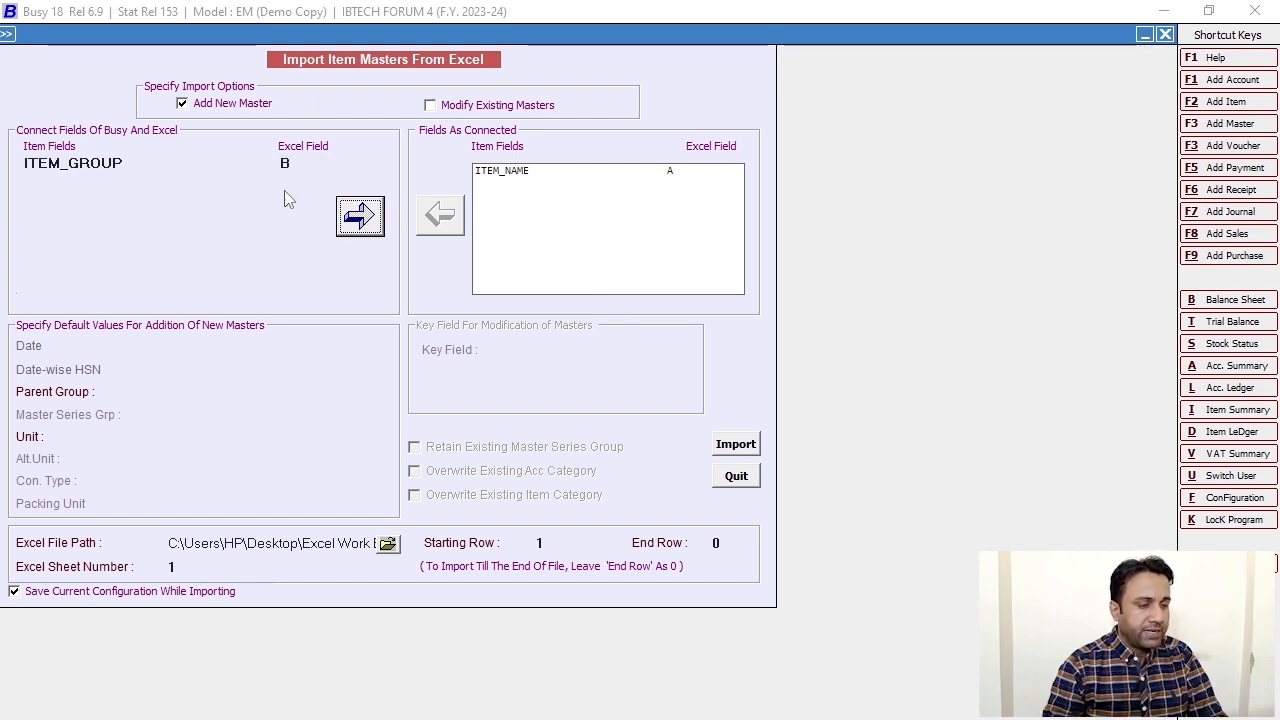
left_click(362, 220)
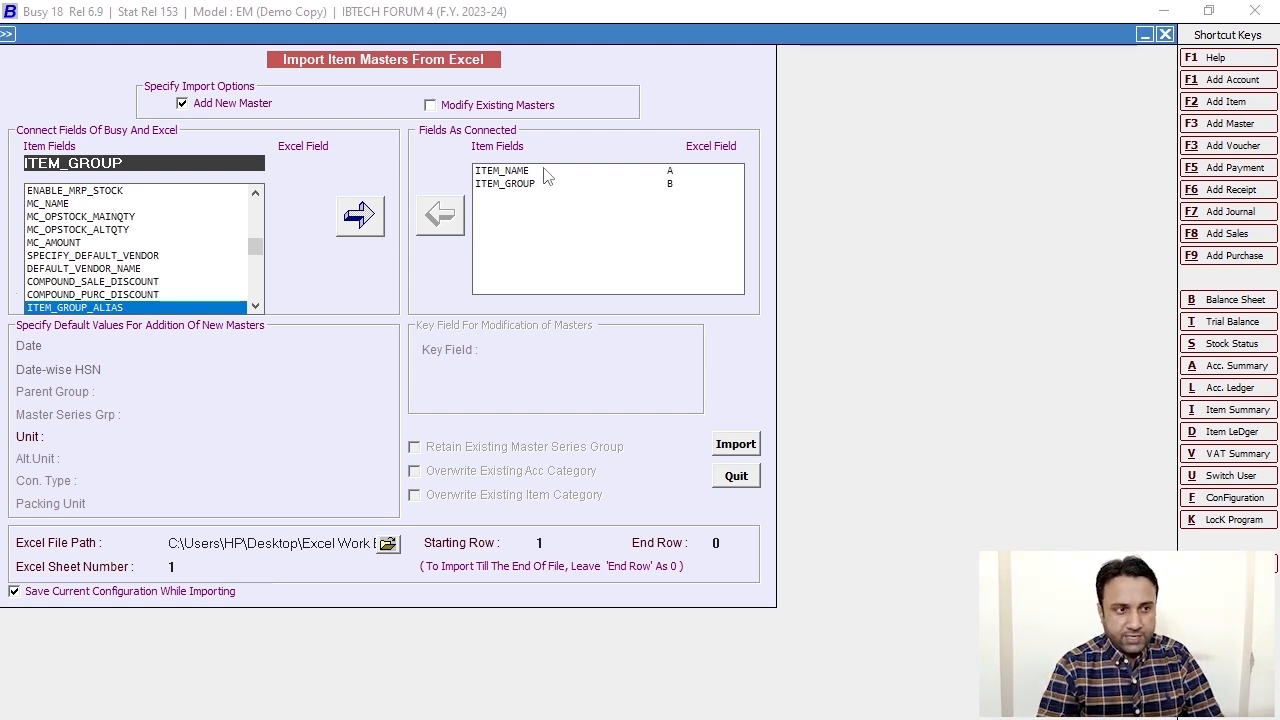
key("alt+Tab")
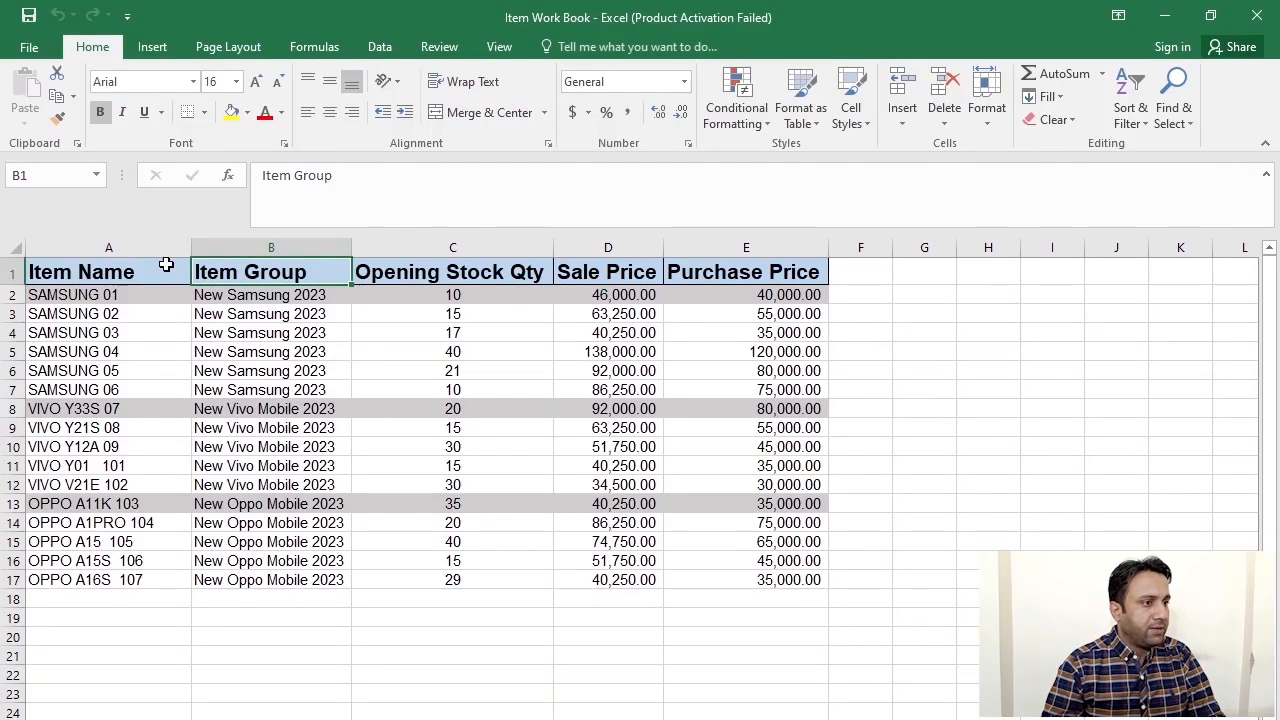
- Check the Opening Stock Qty heading in C1, then search Busy's item fields for 'item_stock_'
left_click(470, 274)
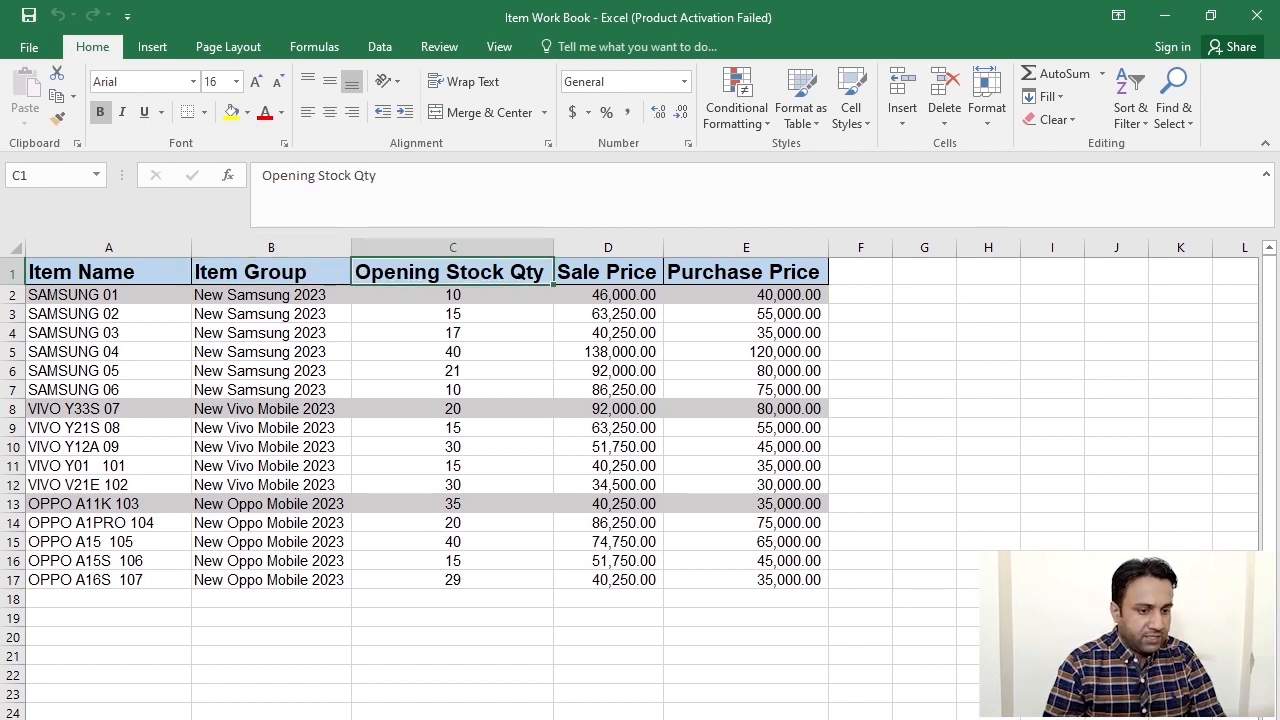
key("alt+Tab")
key("alt+Tab")
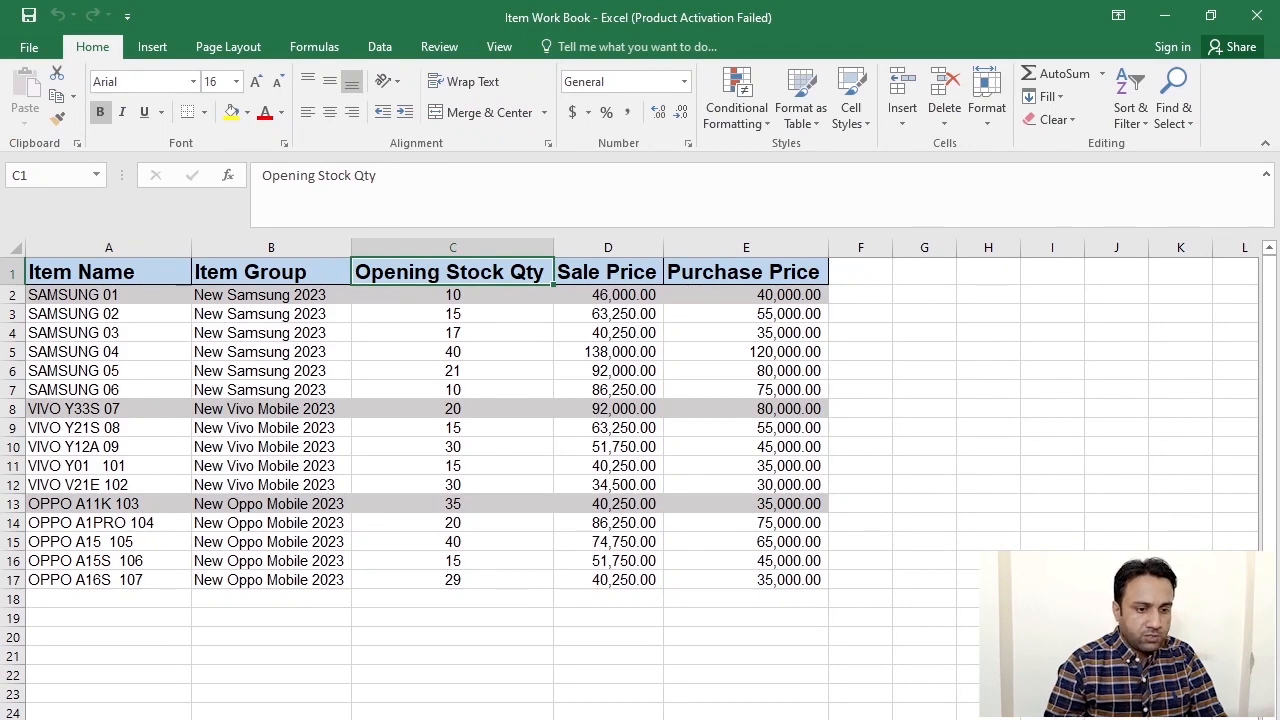
key("alt+Tab")
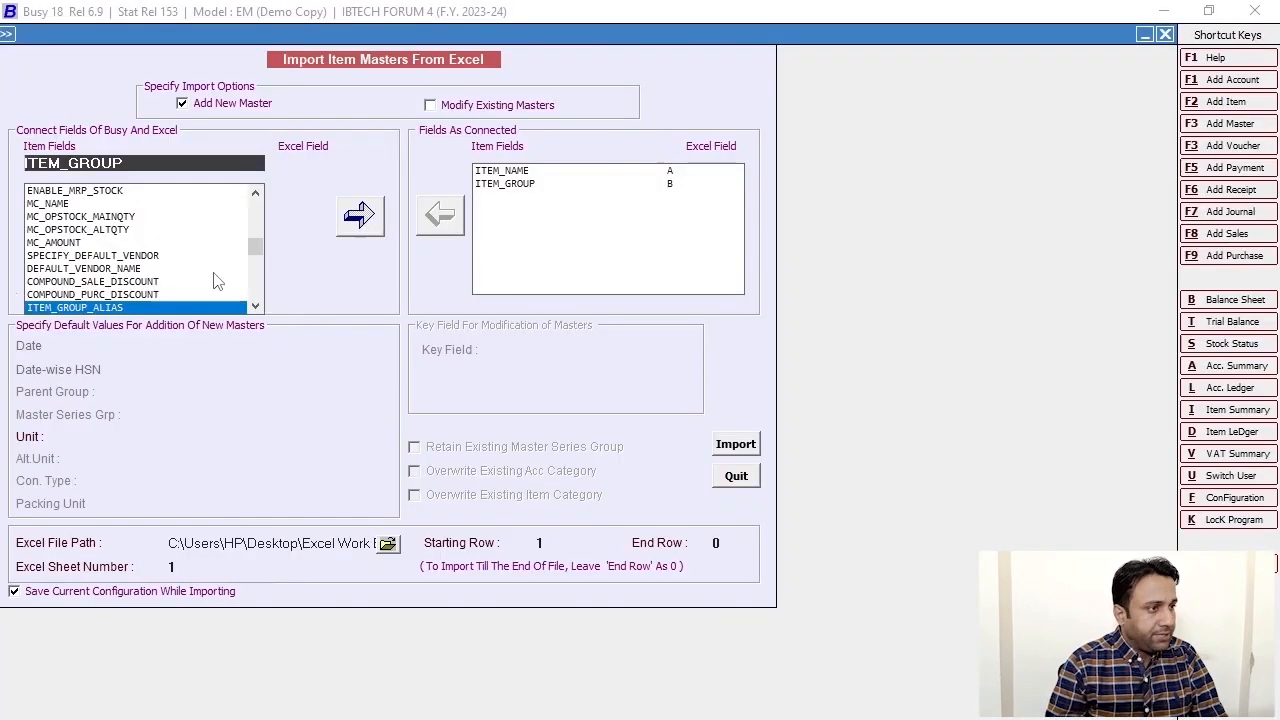
key("BackSpace")
key("BackSpace")
key("BackSpace")
key("BackSpace")
key("BackSpace")
key("BackSpace")
key("BackSpace")
key("BackSpace")
key("BackSpace")
key("BackSpace")
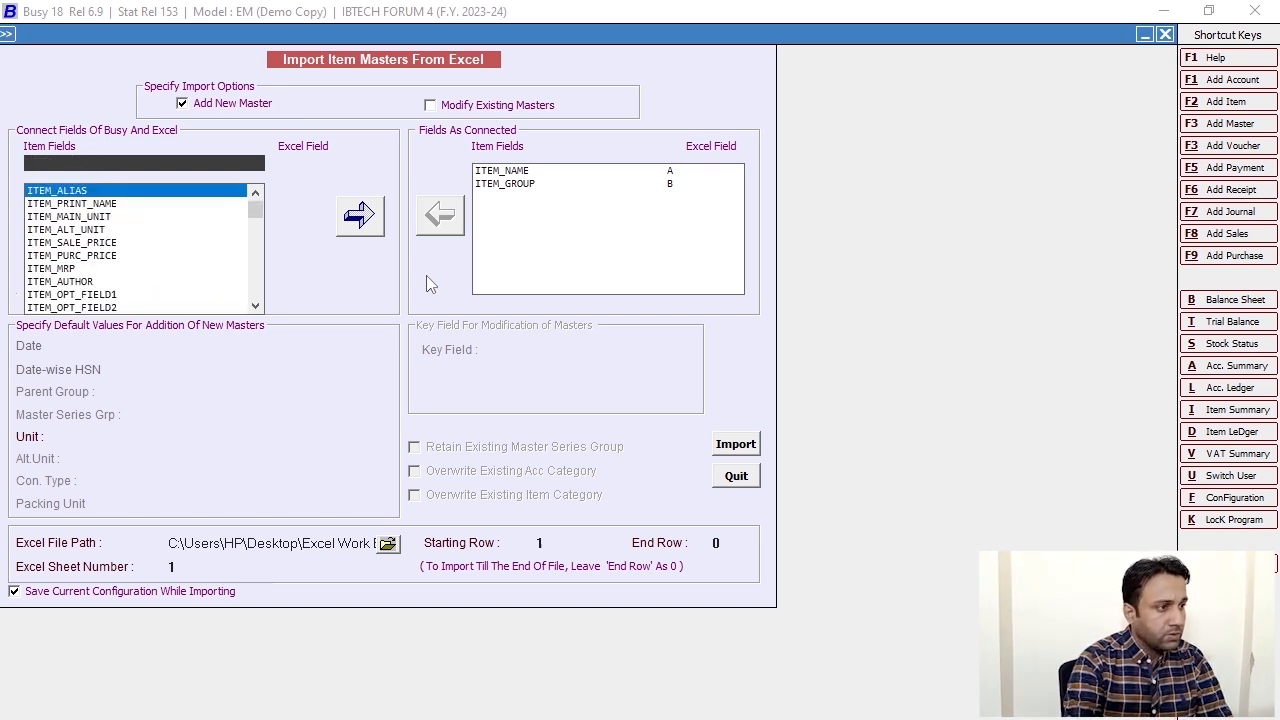
type("op")
key("BackSpace")
key("BackSpace")
type("item_stock_")
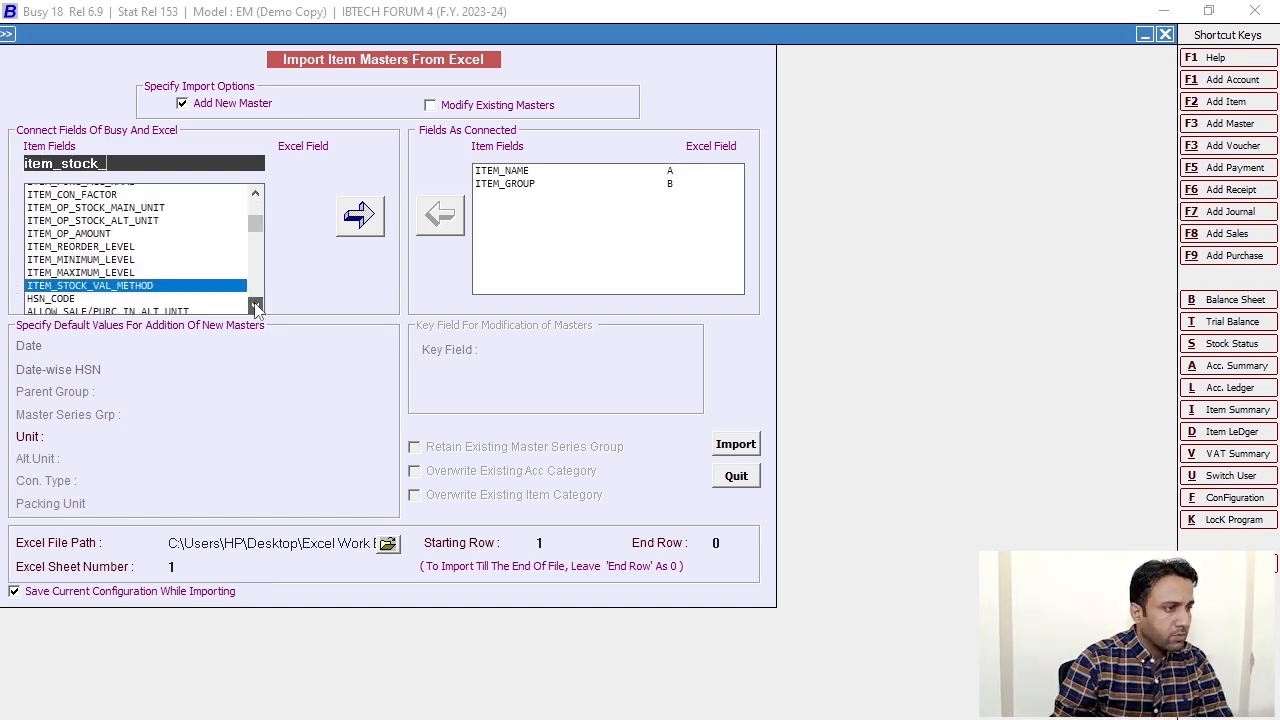
- Locate ITEM_OP_STOCK_MAIN_UNIT in the field list and map it to Excel column C
left_click(255, 306)
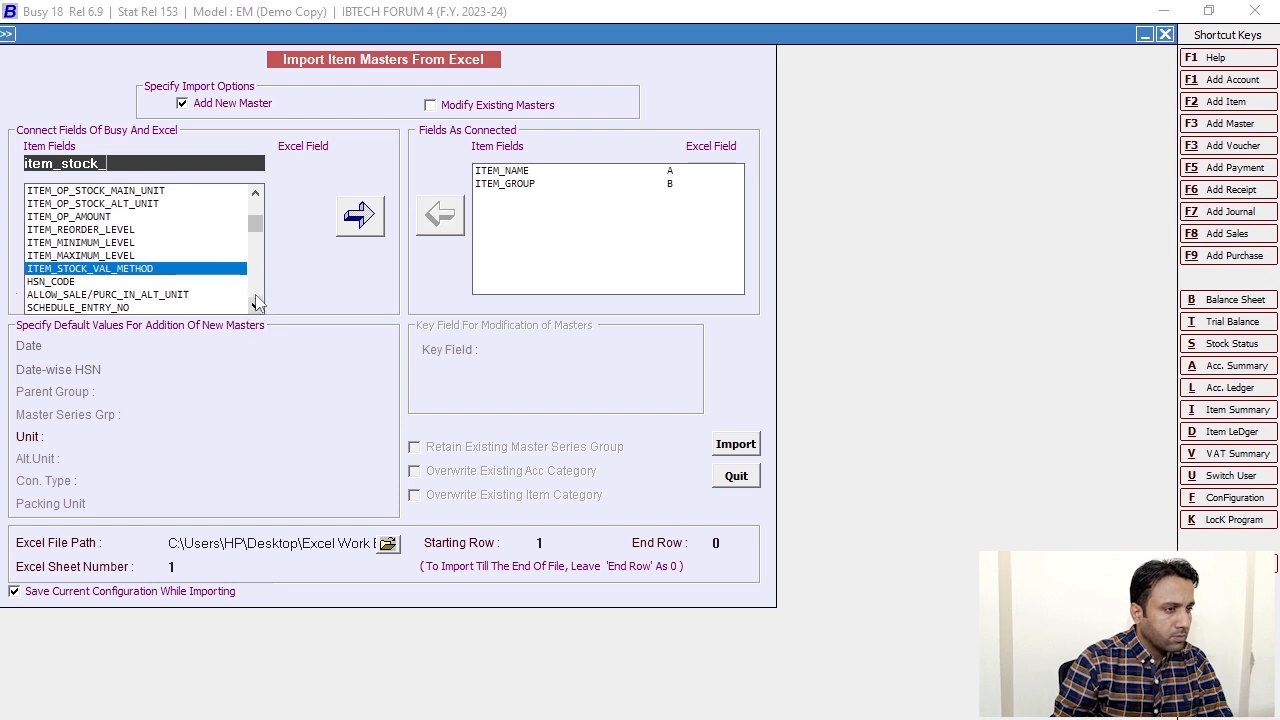
left_click(256, 193)
left_click(256, 193)
left_click(256, 193)
left_click(256, 193)
left_click(256, 193)
left_click(256, 193)
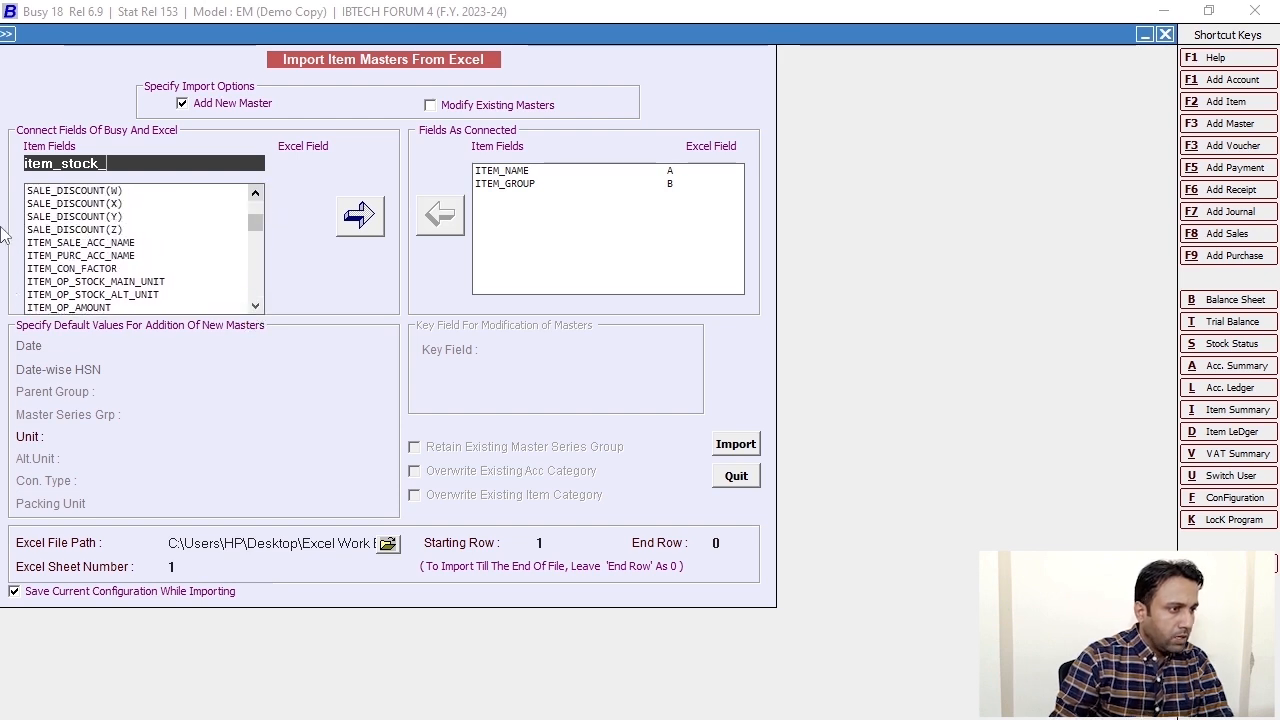
left_click(151, 284)
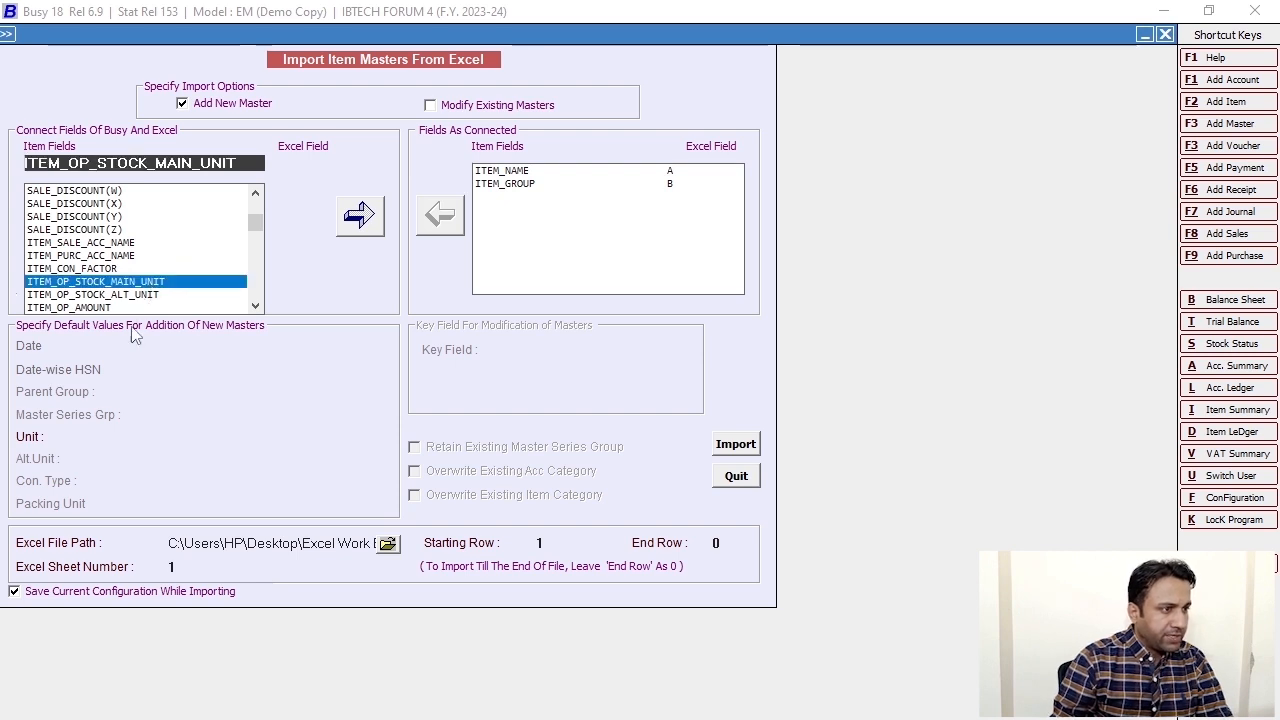
left_click(358, 228)
key("Return")
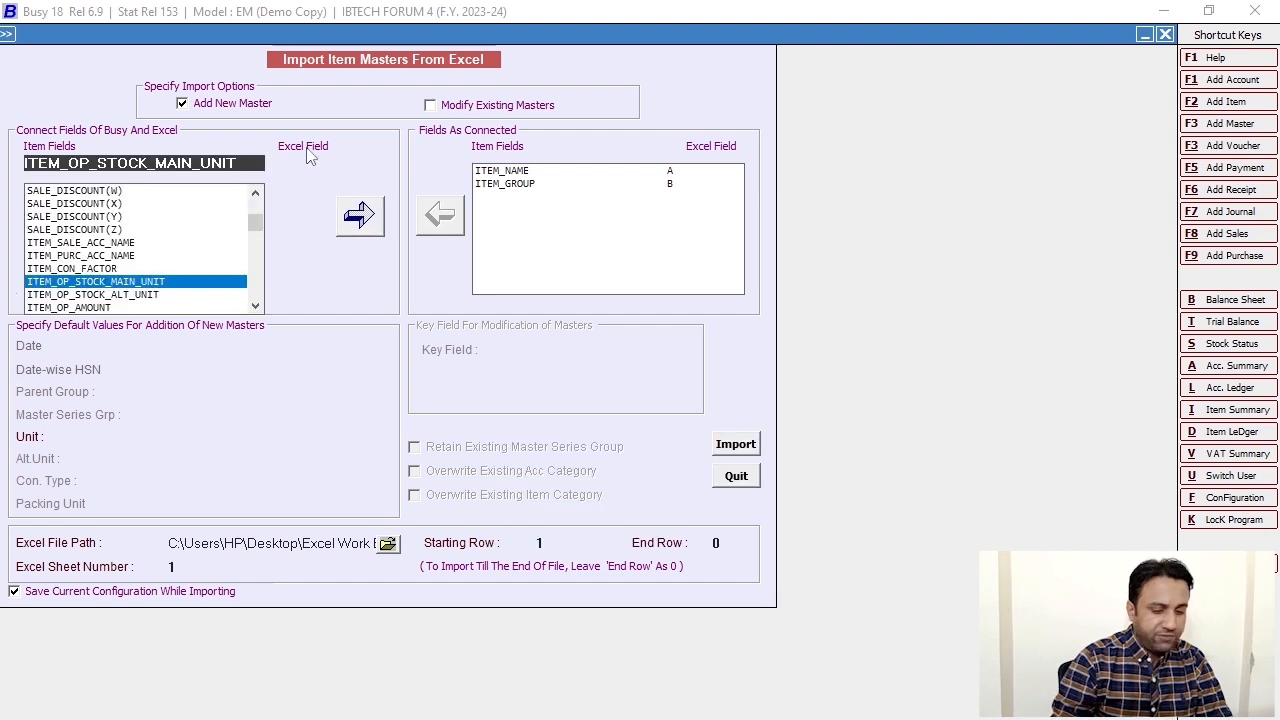
left_click(308, 162)
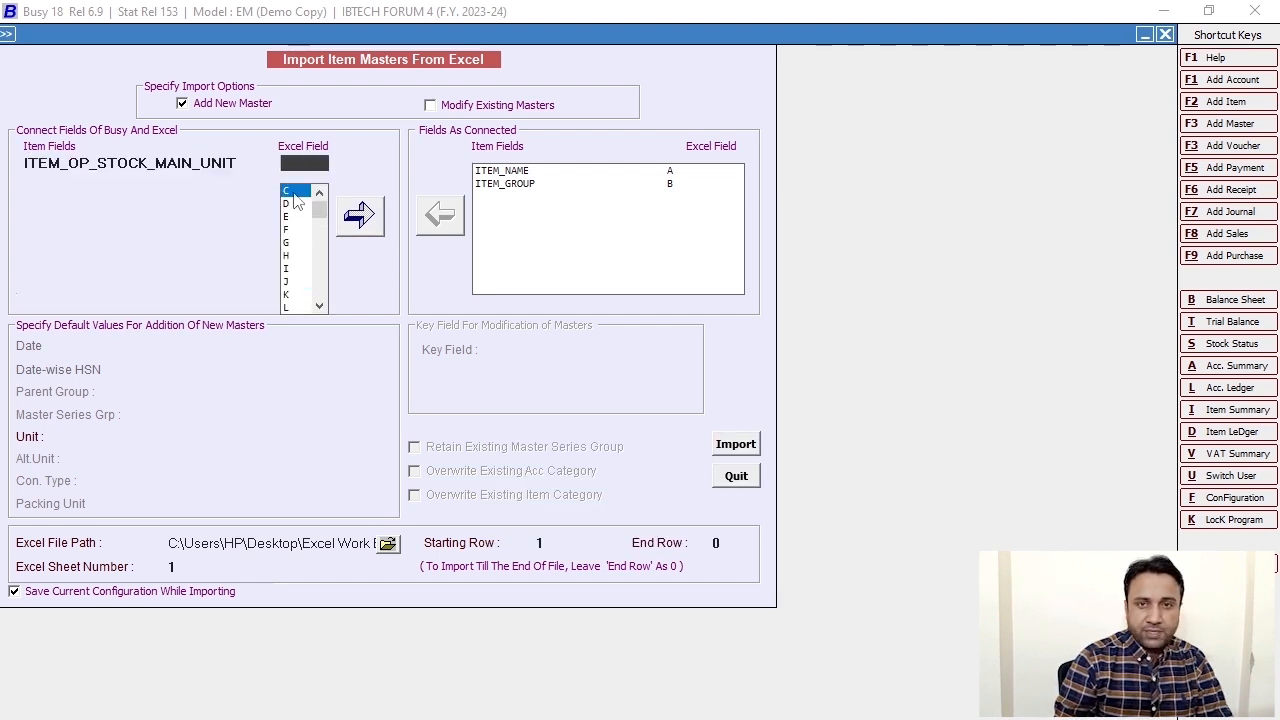
left_click(295, 191)
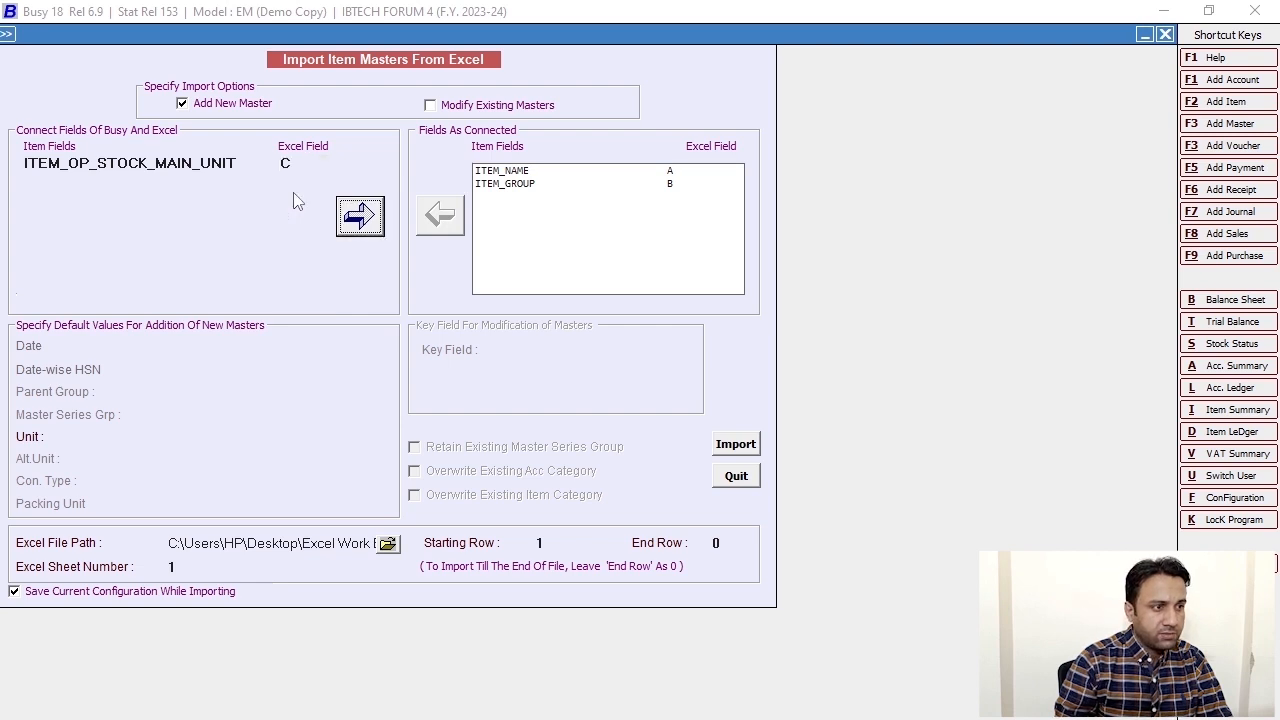
left_click(372, 218)
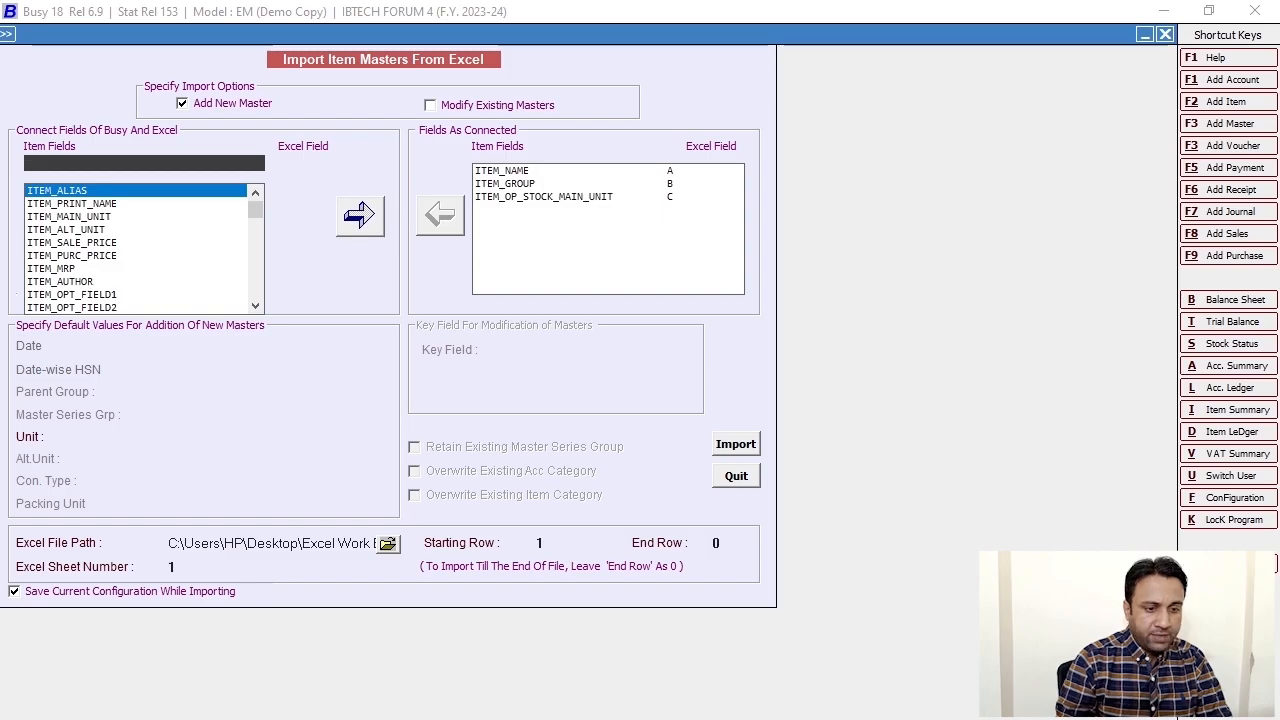
key("alt+Tab")
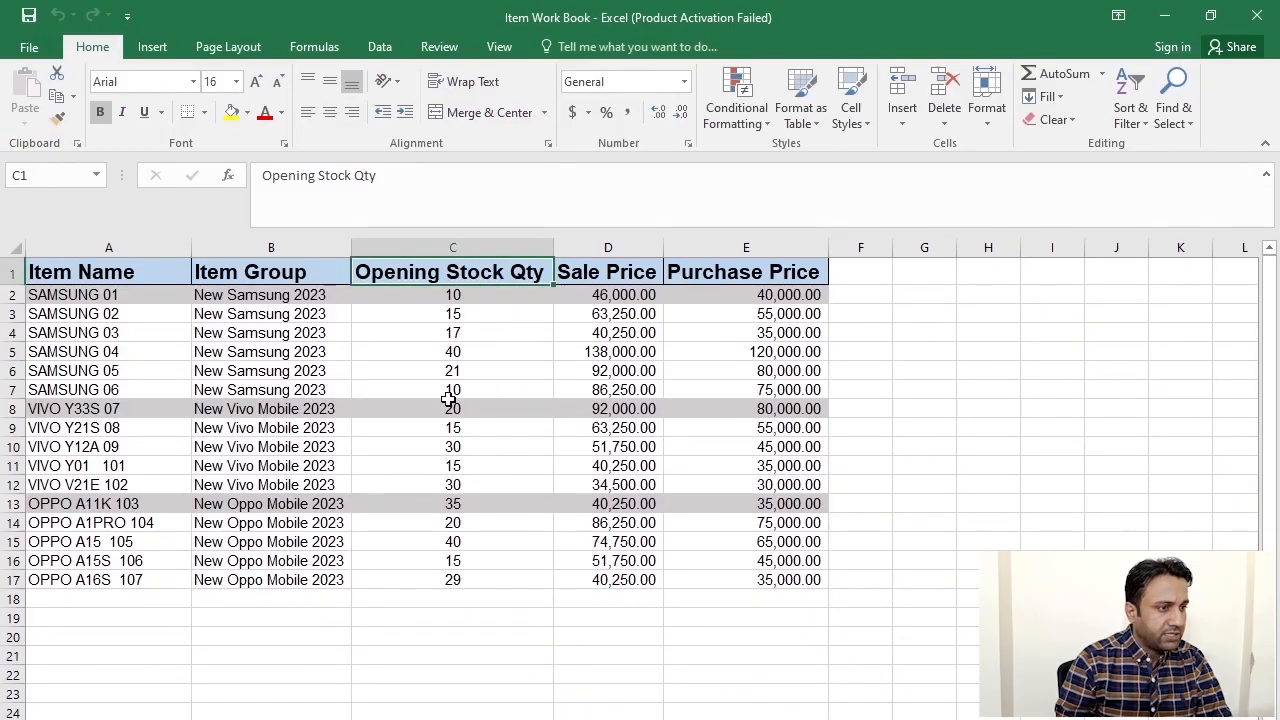
- Confirm the Sale Price heading in column D and map ITEM_SALE_PRICE to column D
left_click(577, 271)
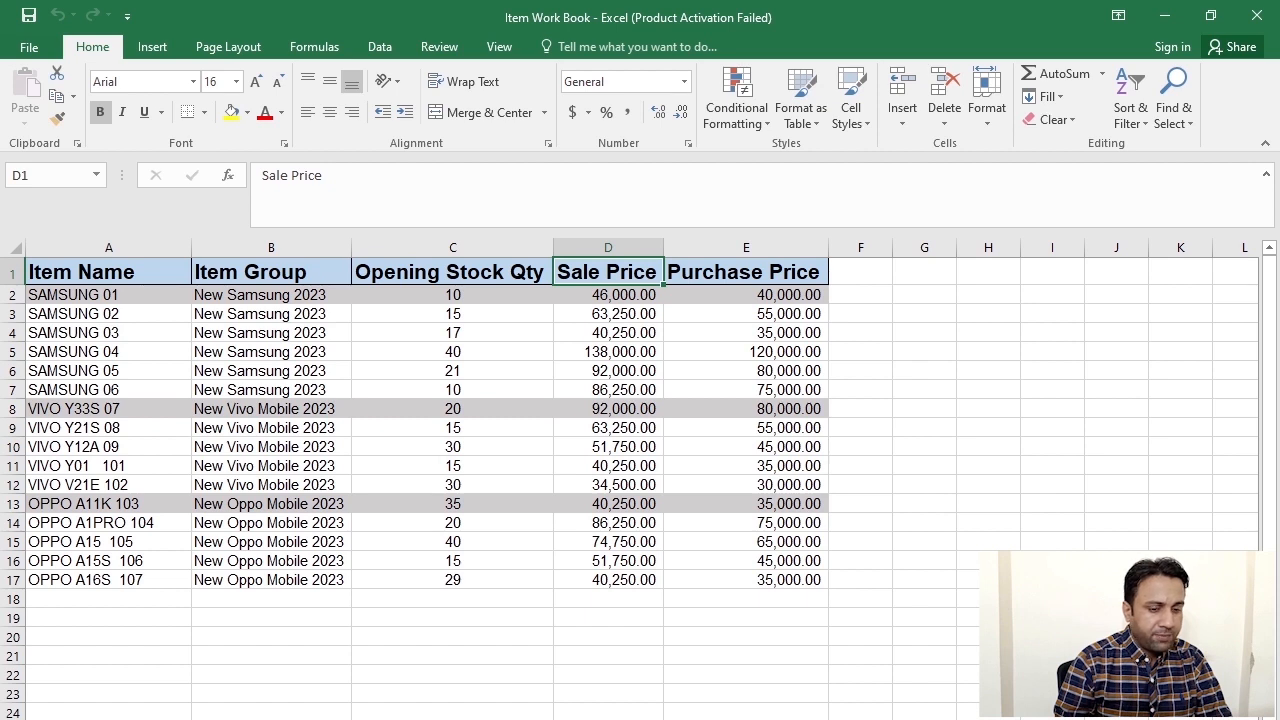
key("alt+Tab")
type("item")
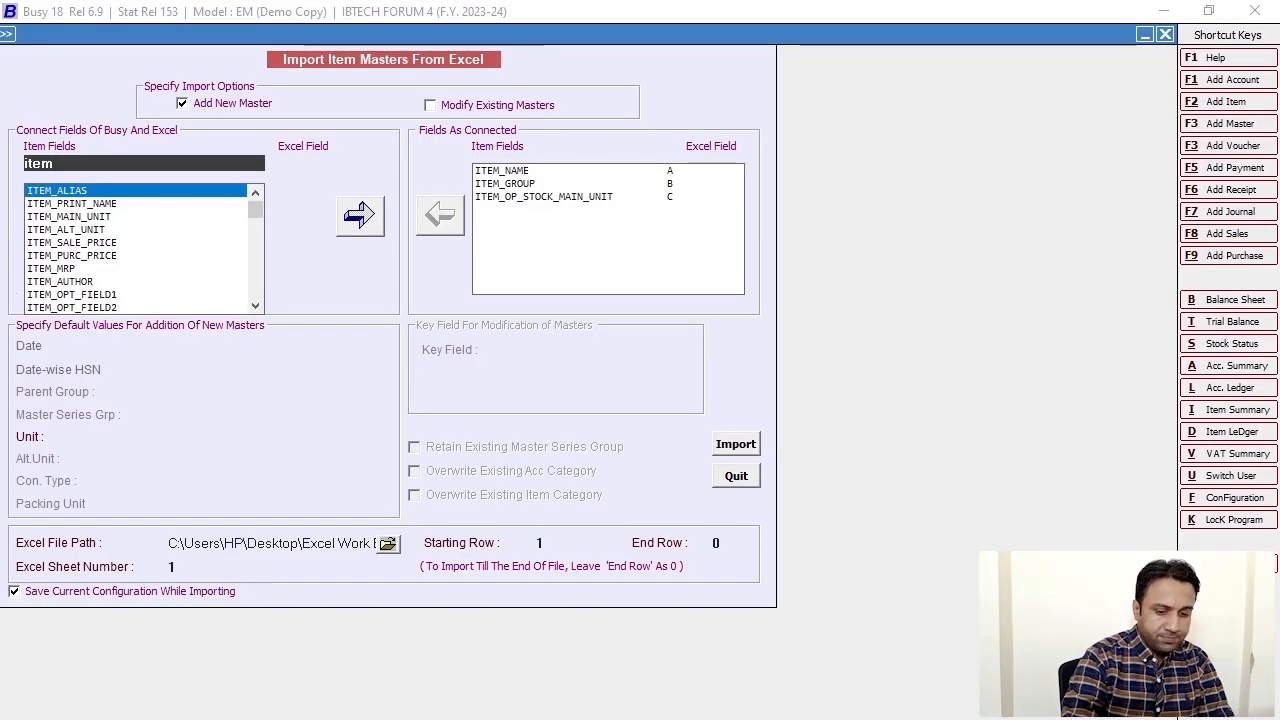
type("_sal")
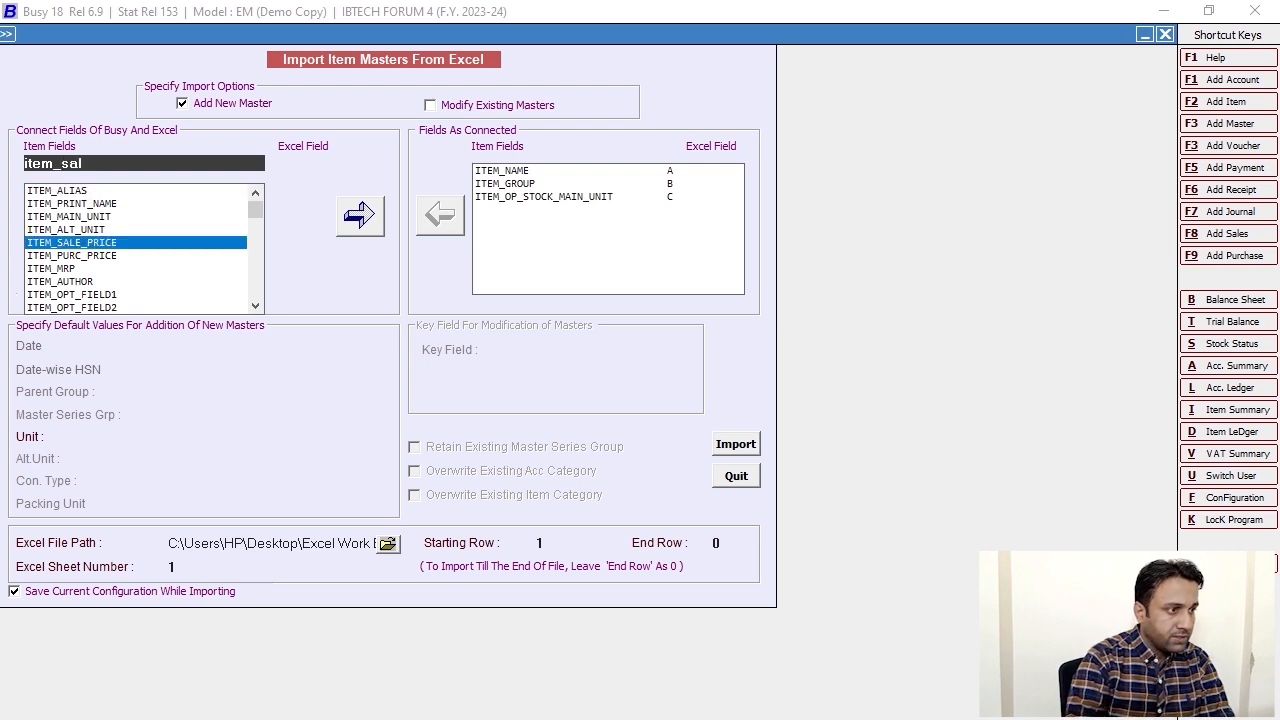
key("Return")
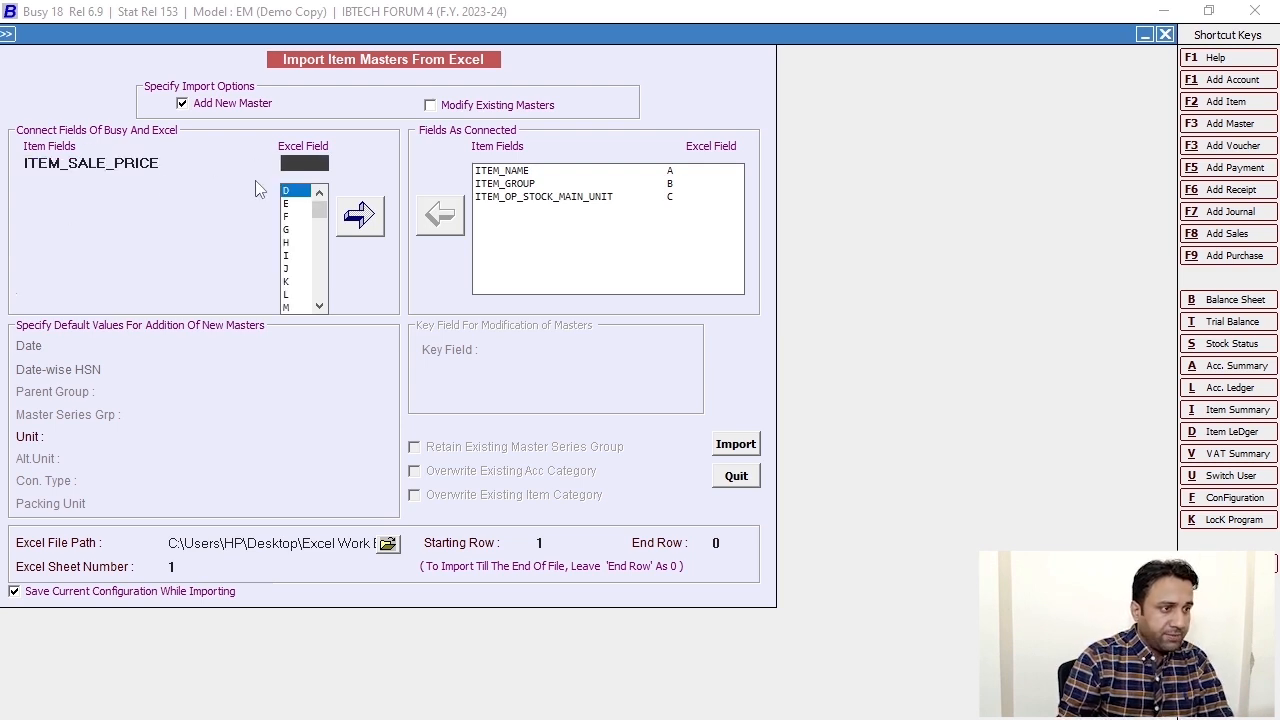
left_click(290, 193)
left_click(359, 215)
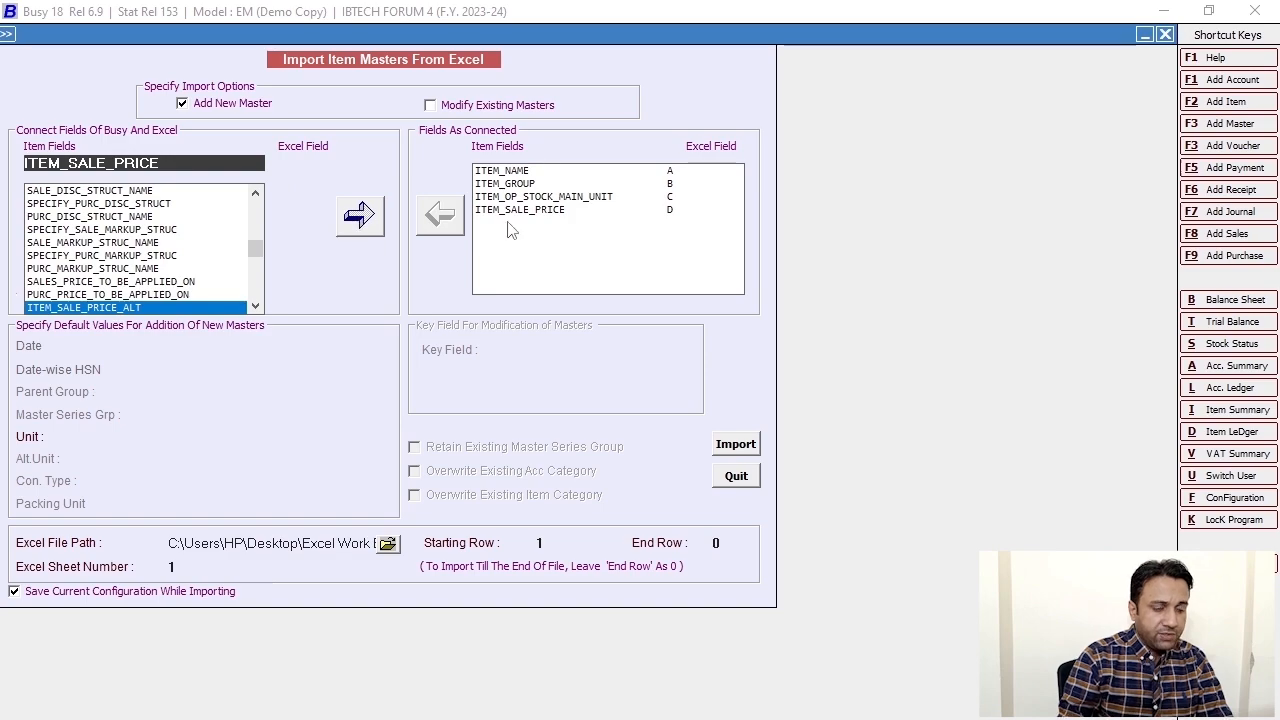
- Confirm the Purchase Price heading in column E and map ITEM_PURC_PRICE to column E
key("alt+Tab")
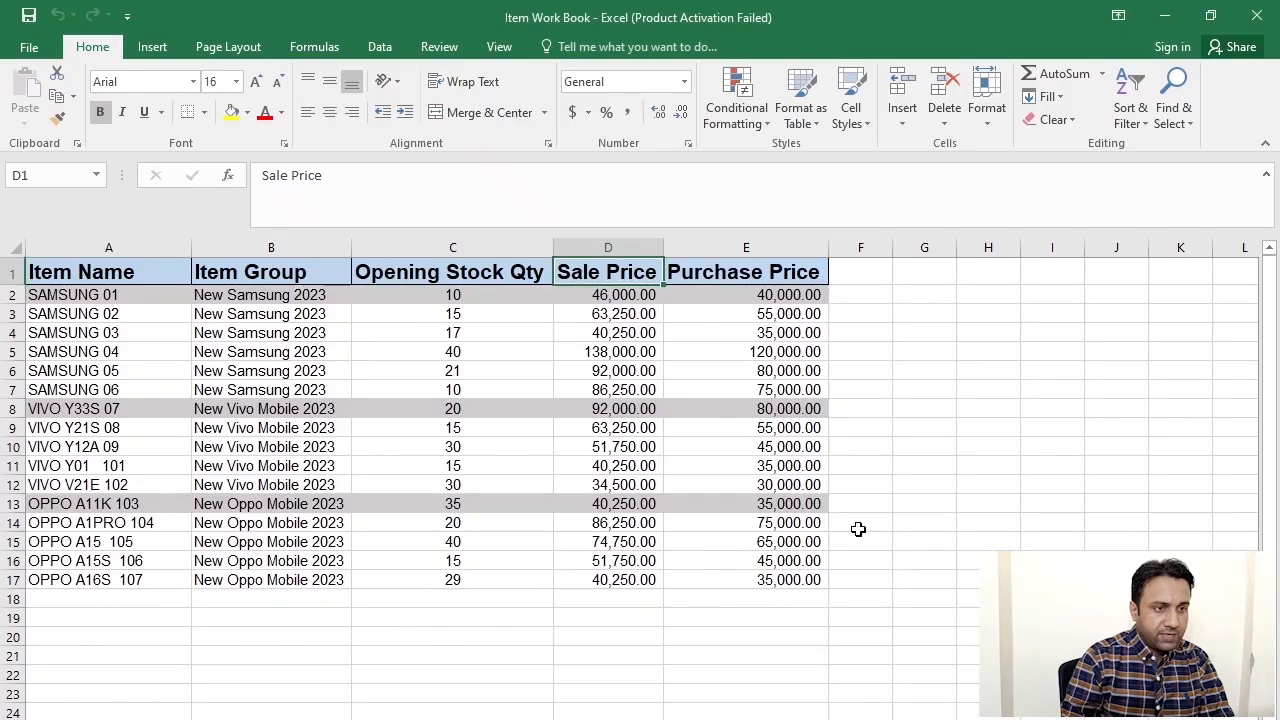
left_click(750, 270)
key("alt+Tab")
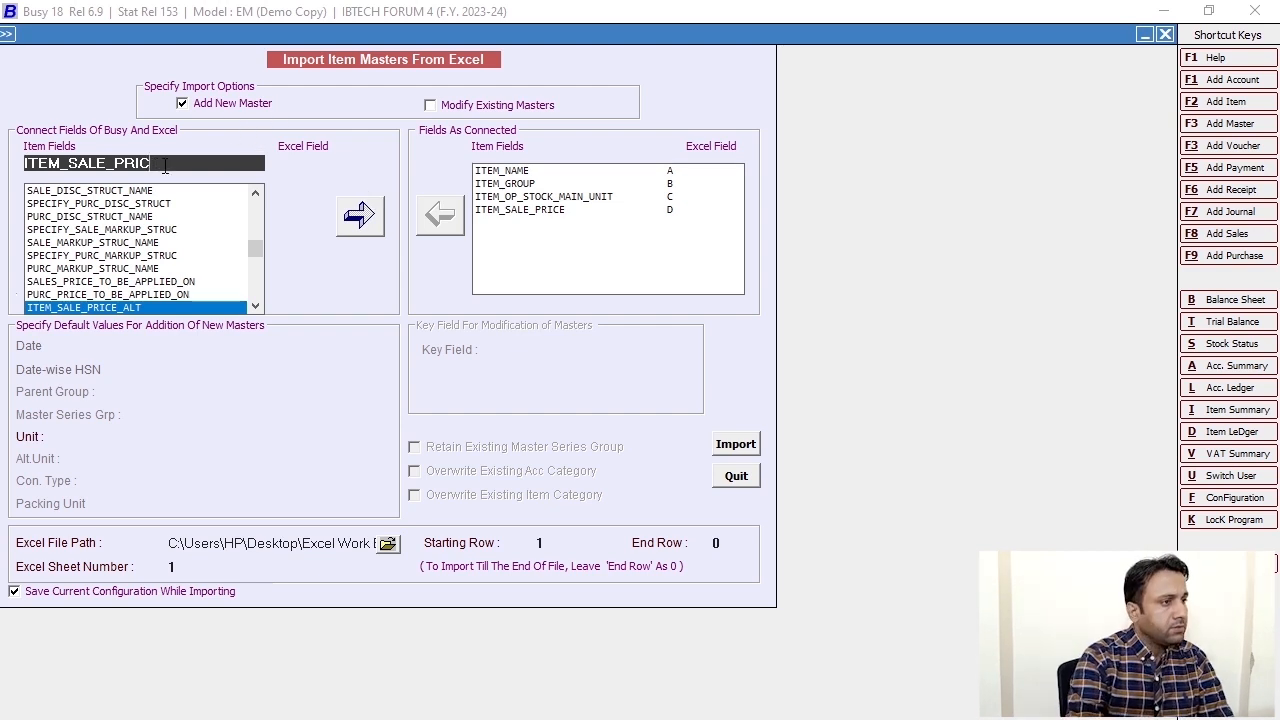
key("BackSpace")
key("BackSpace")
key("BackSpace")
key("BackSpace")
key("BackSpace")
key("BackSpace")
key("BackSpace")
key("BackSpace")
key("BackSpace")
type("im")
key("BackSpace")
key("BackSpace")
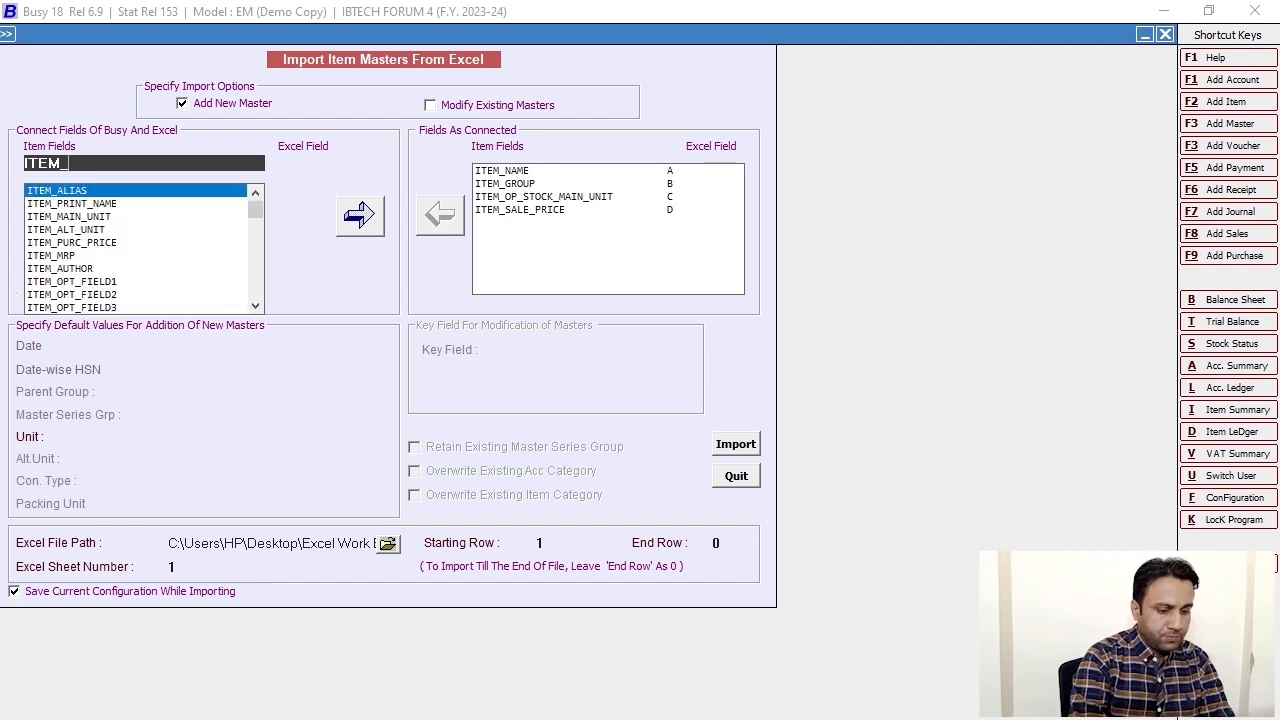
type("pur")
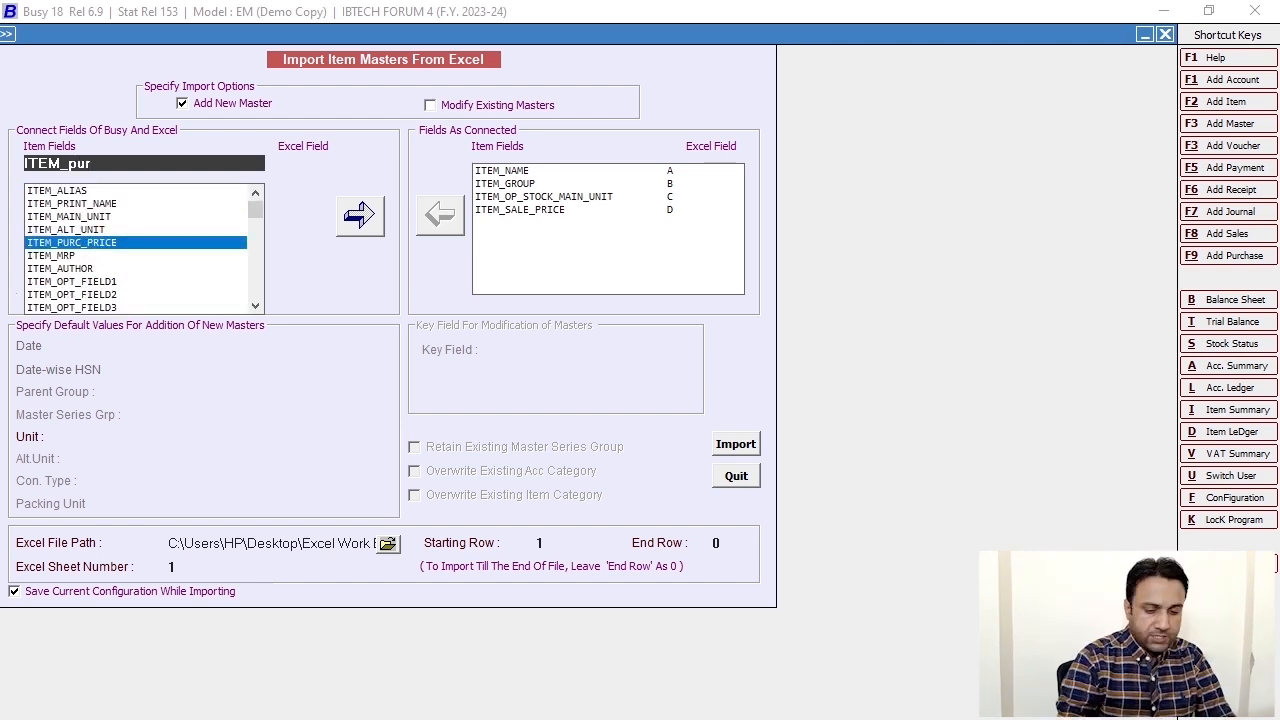
key("Return")
left_click(286, 194)
left_click(360, 215)
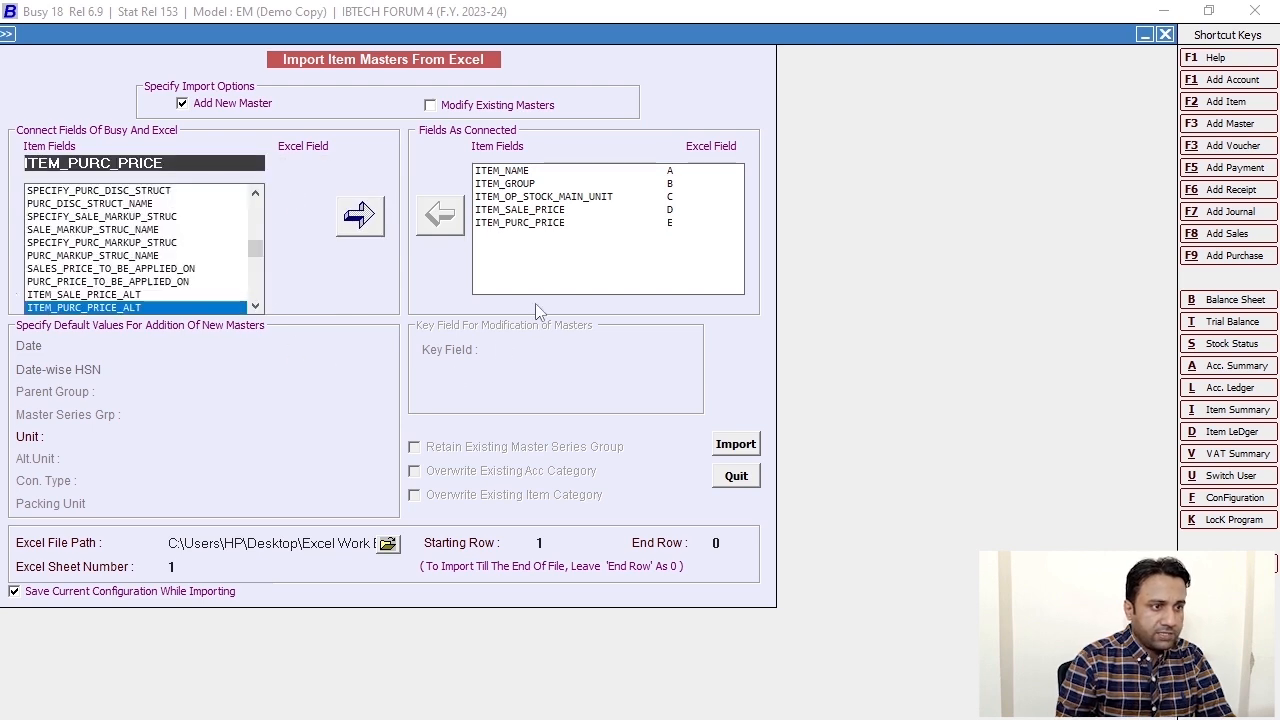
- Review the opening stock, sale and purchase price mappings, then bring up the Excel file picker
left_click(516, 197)
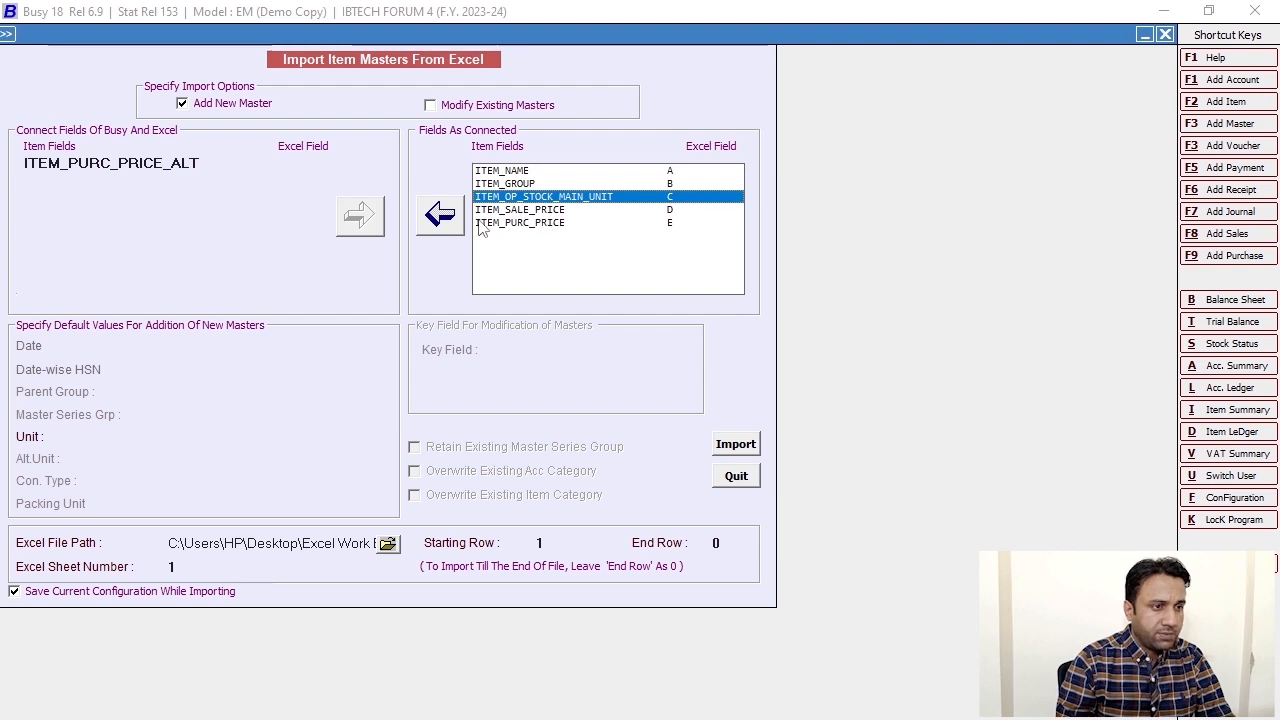
left_click(519, 211)
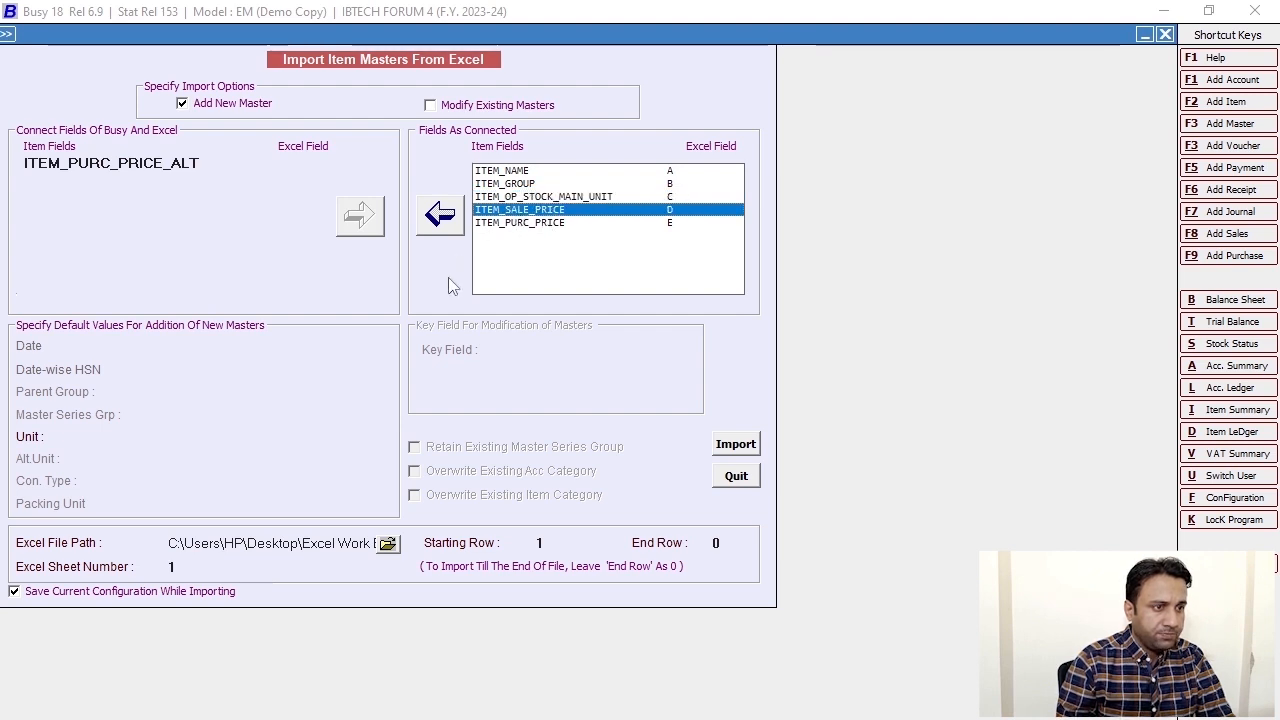
left_click(507, 224)
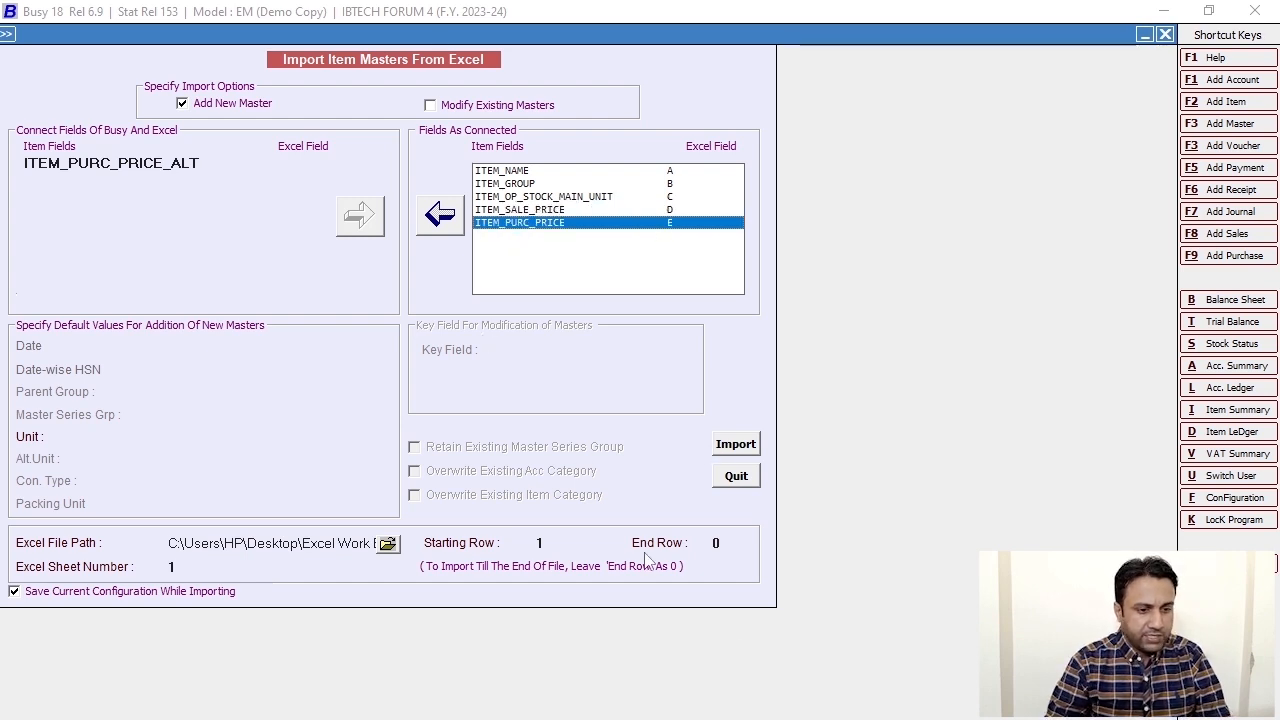
key("alt+Tab")
left_click(746, 719)
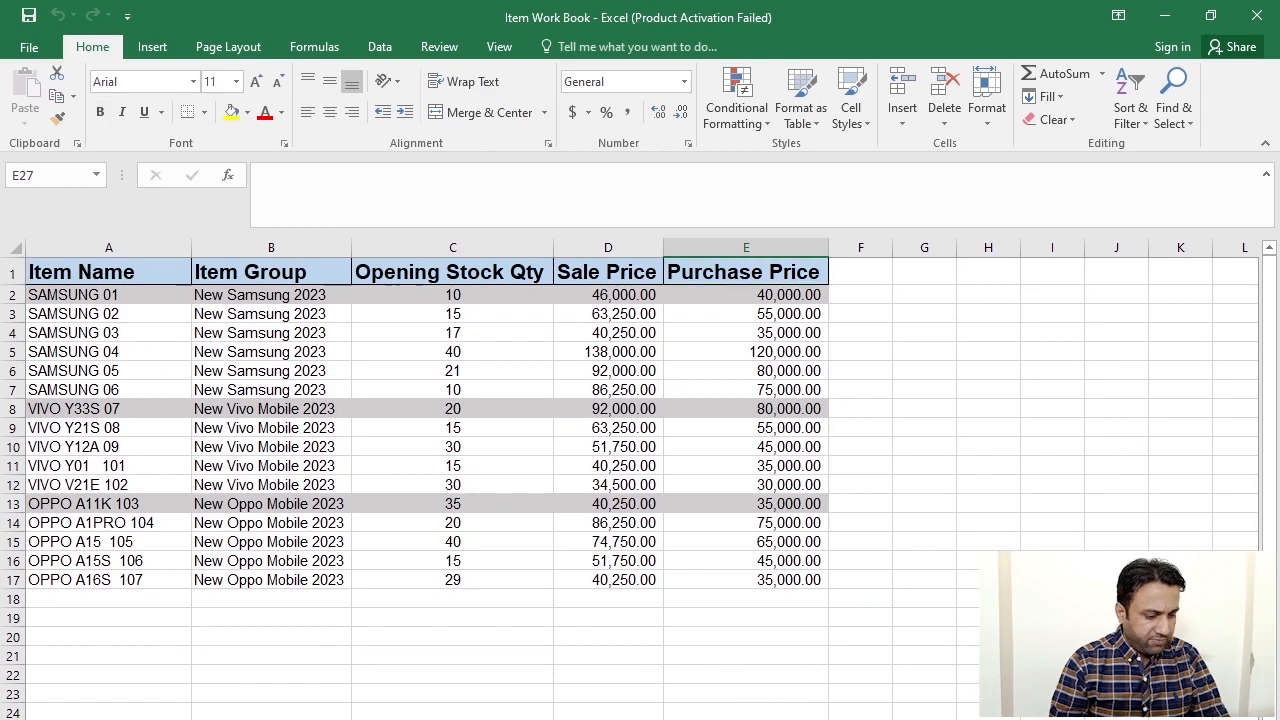
key("alt+Tab")
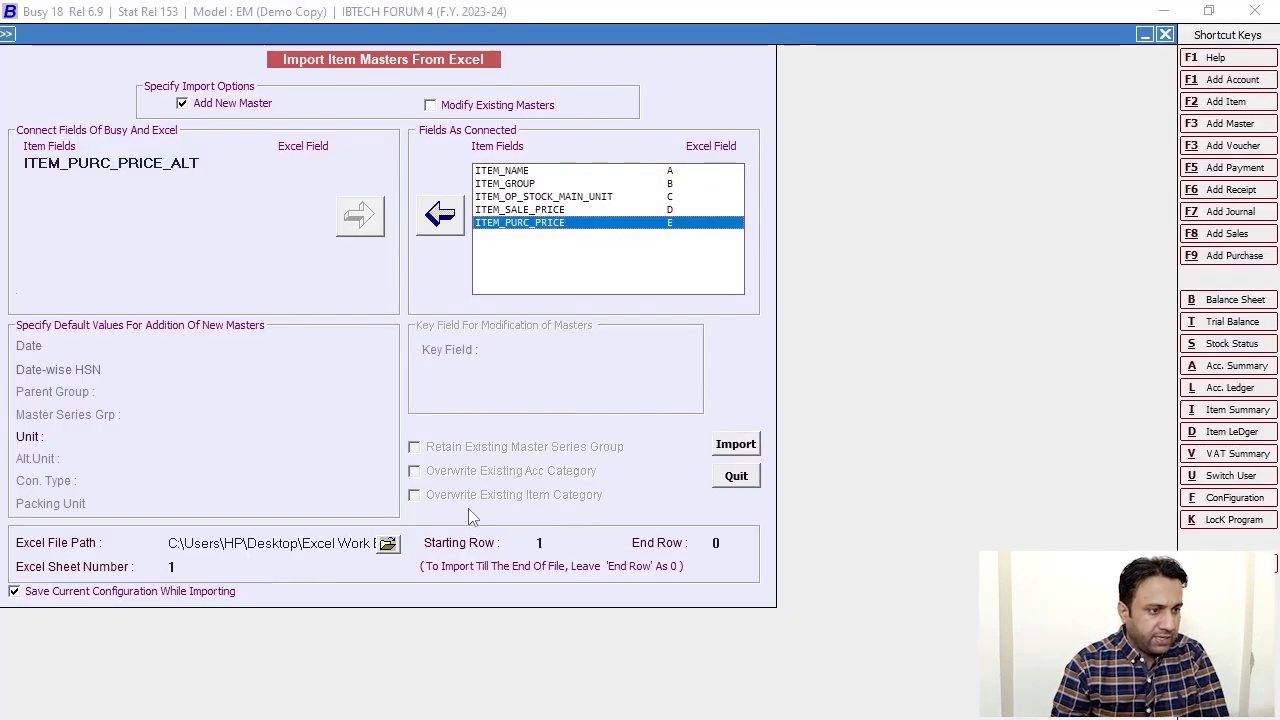
left_click(388, 545)
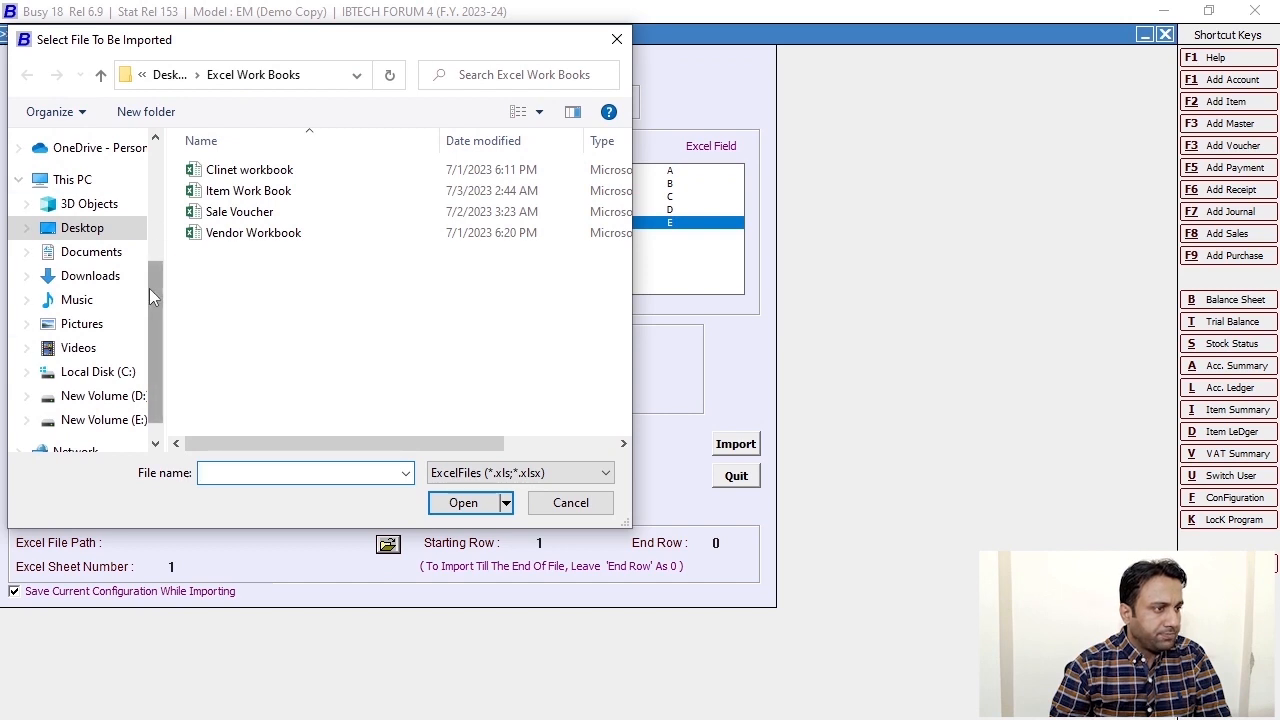
- Choose the Item Work Book file from the Desktop as the Excel file to import
left_click(84, 228)
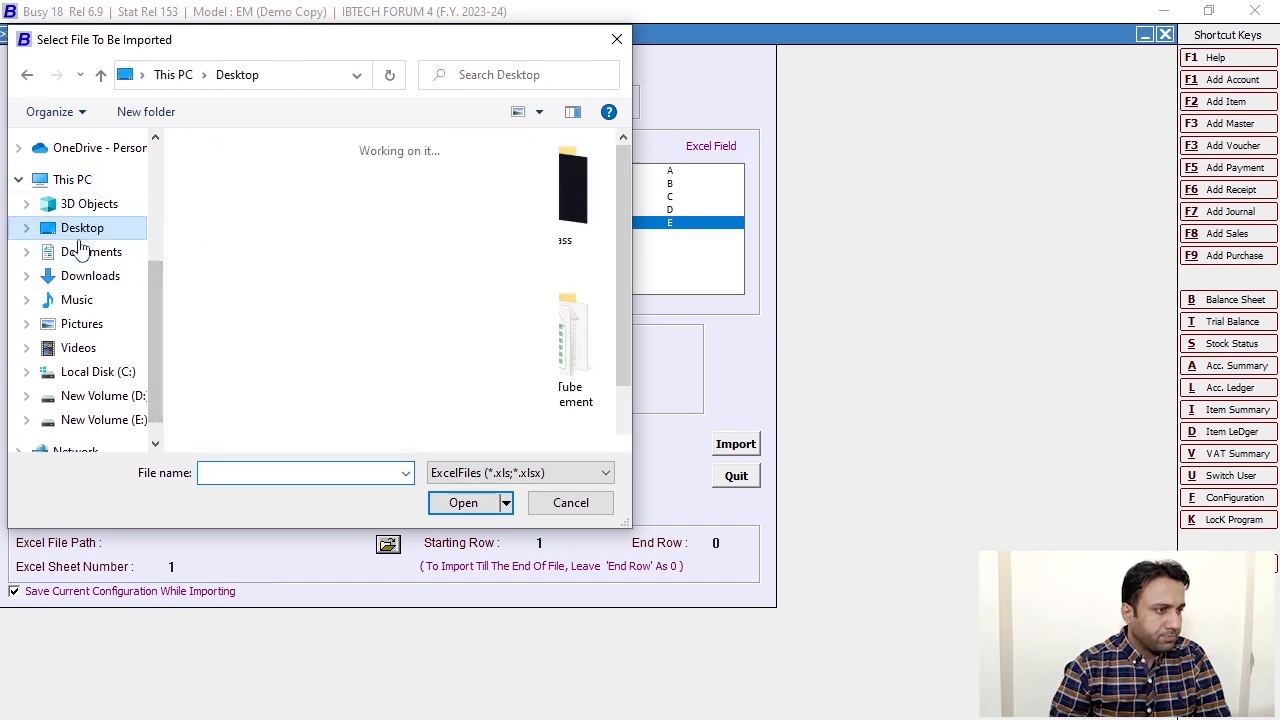
scroll(358, 368, "down", 1)
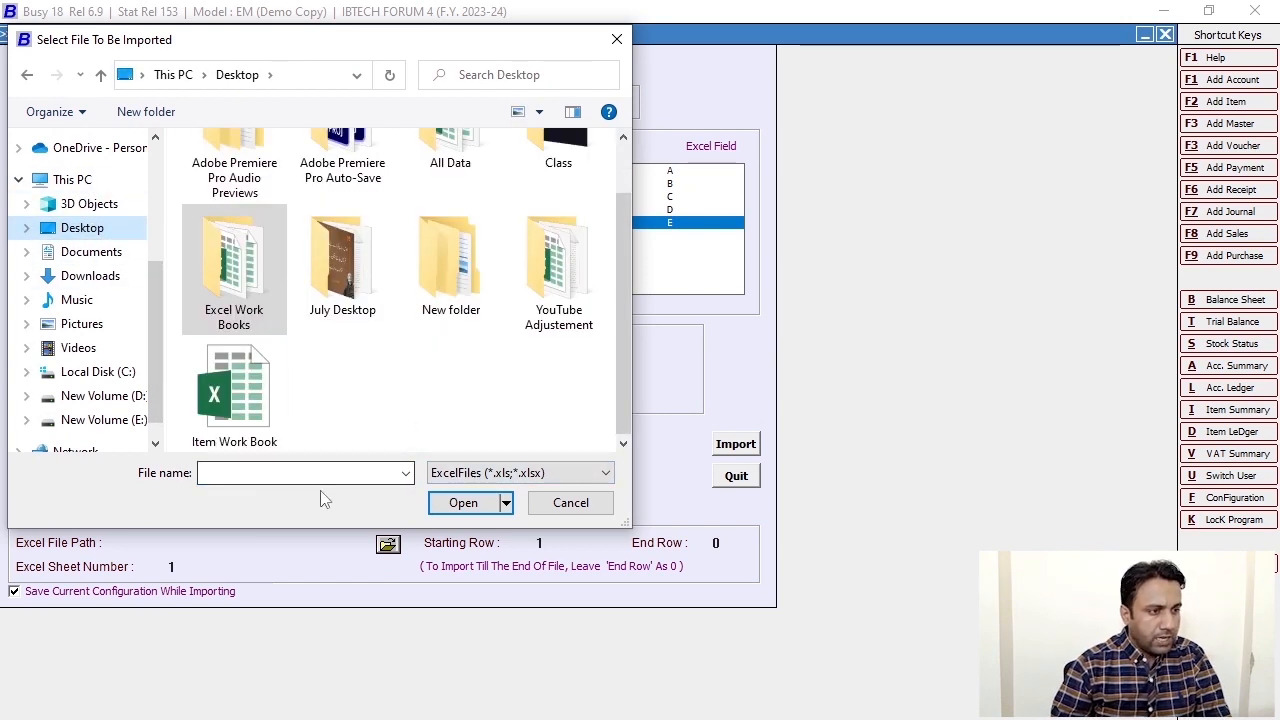
left_click(255, 410)
left_click(447, 504)
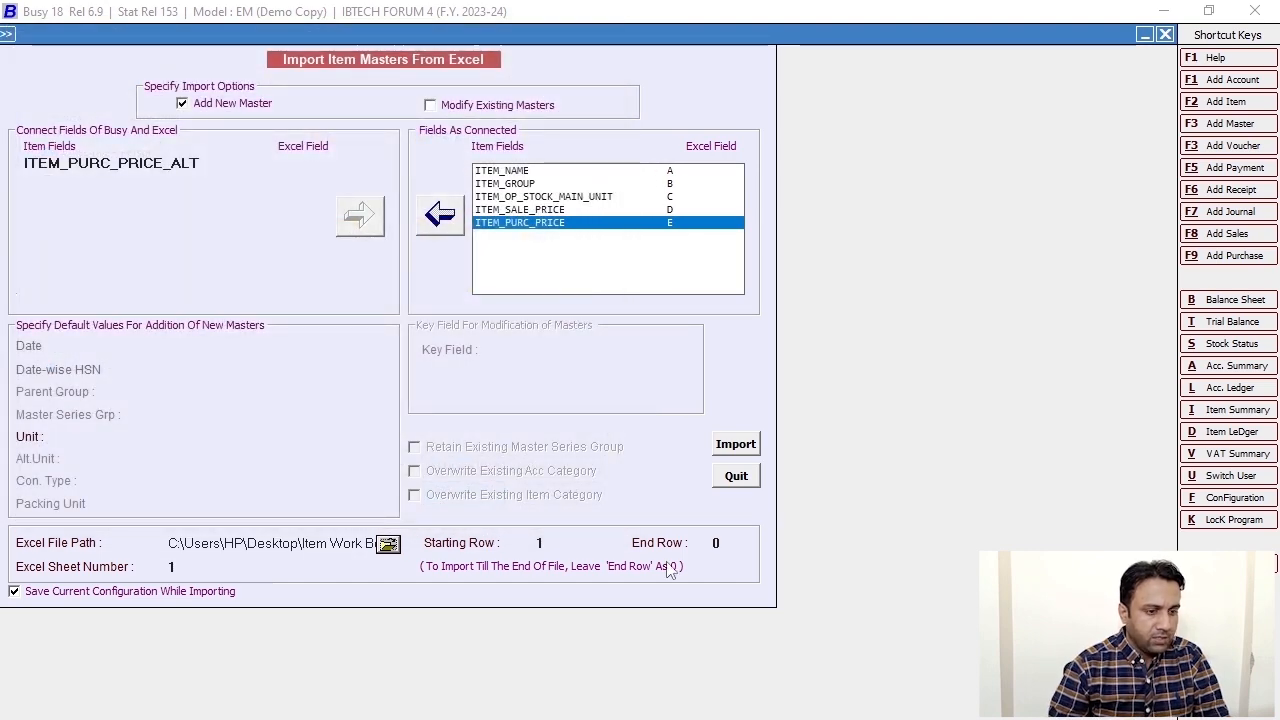
key("alt+Tab")
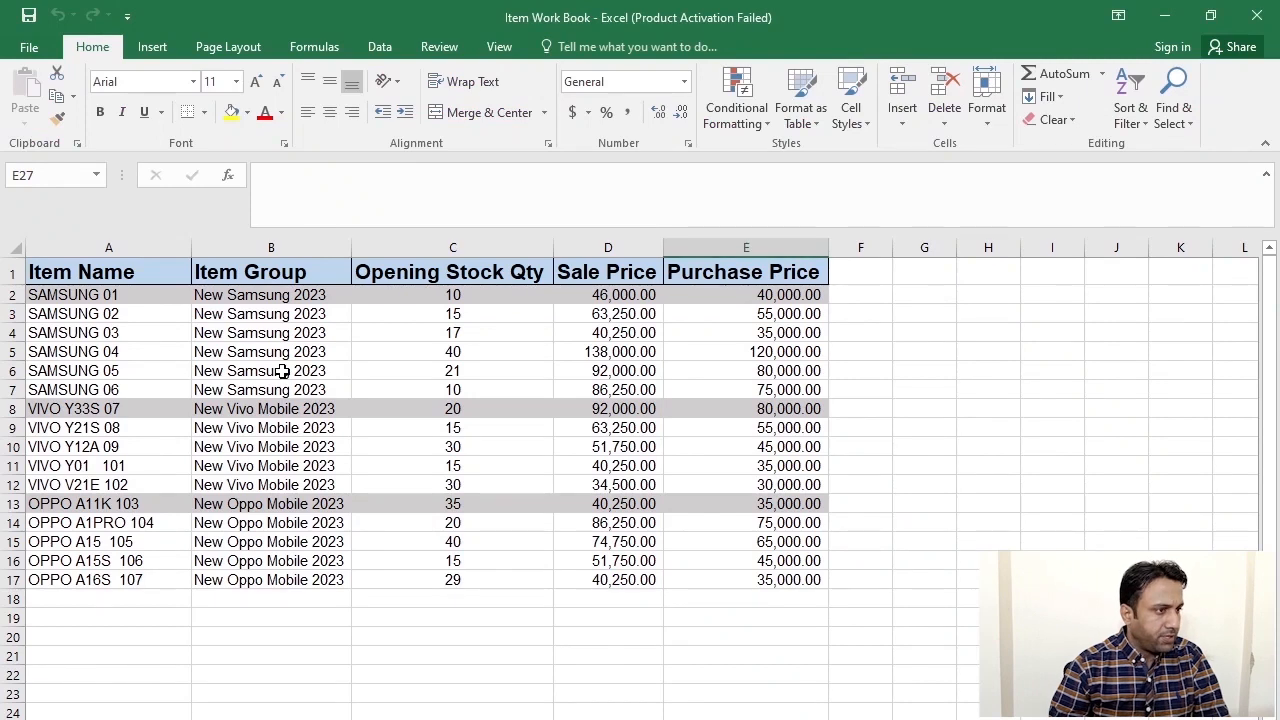
left_click(6, 294)
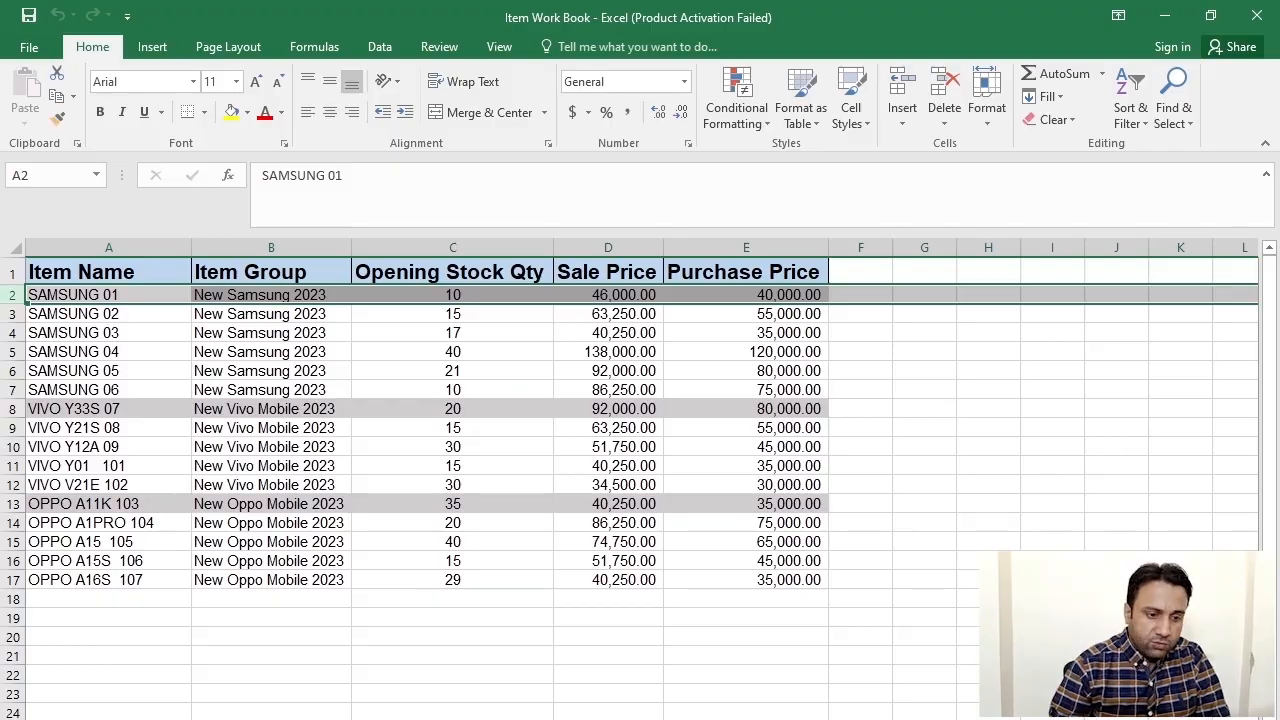
key("alt+Tab")
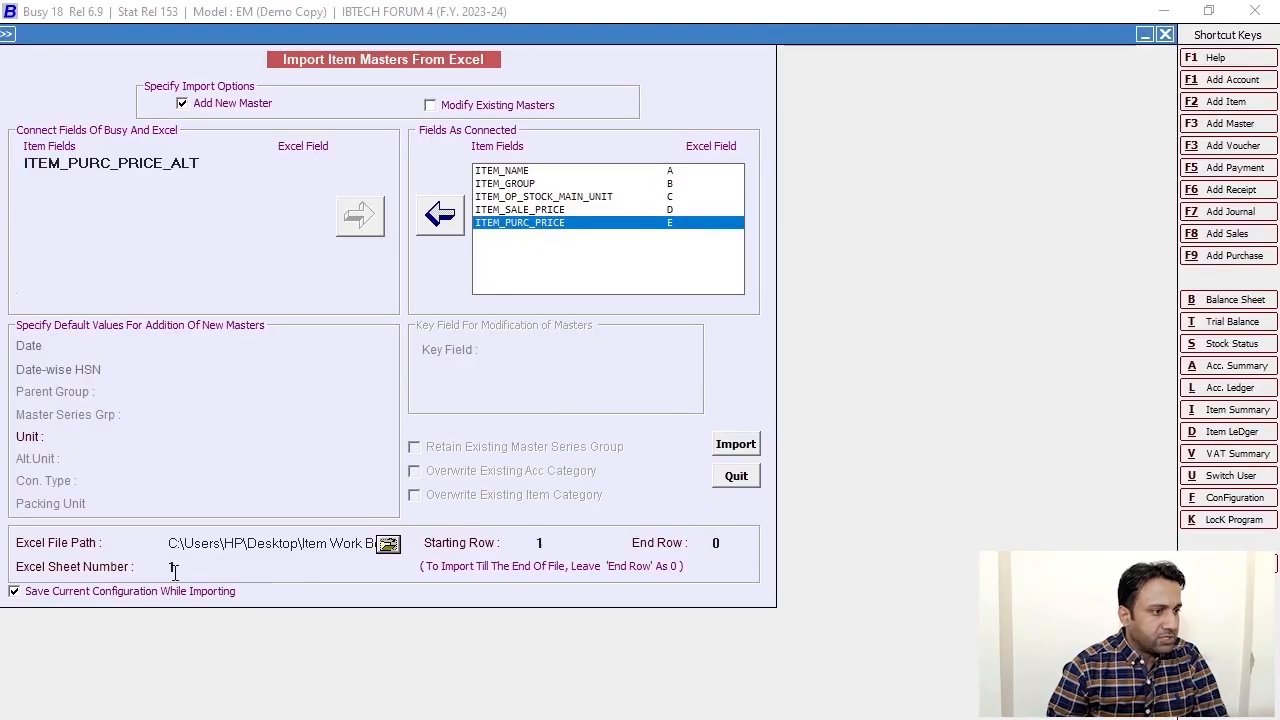
- Set sheet number 1, starting row 2 and end row 17 for the import
left_click(183, 566)
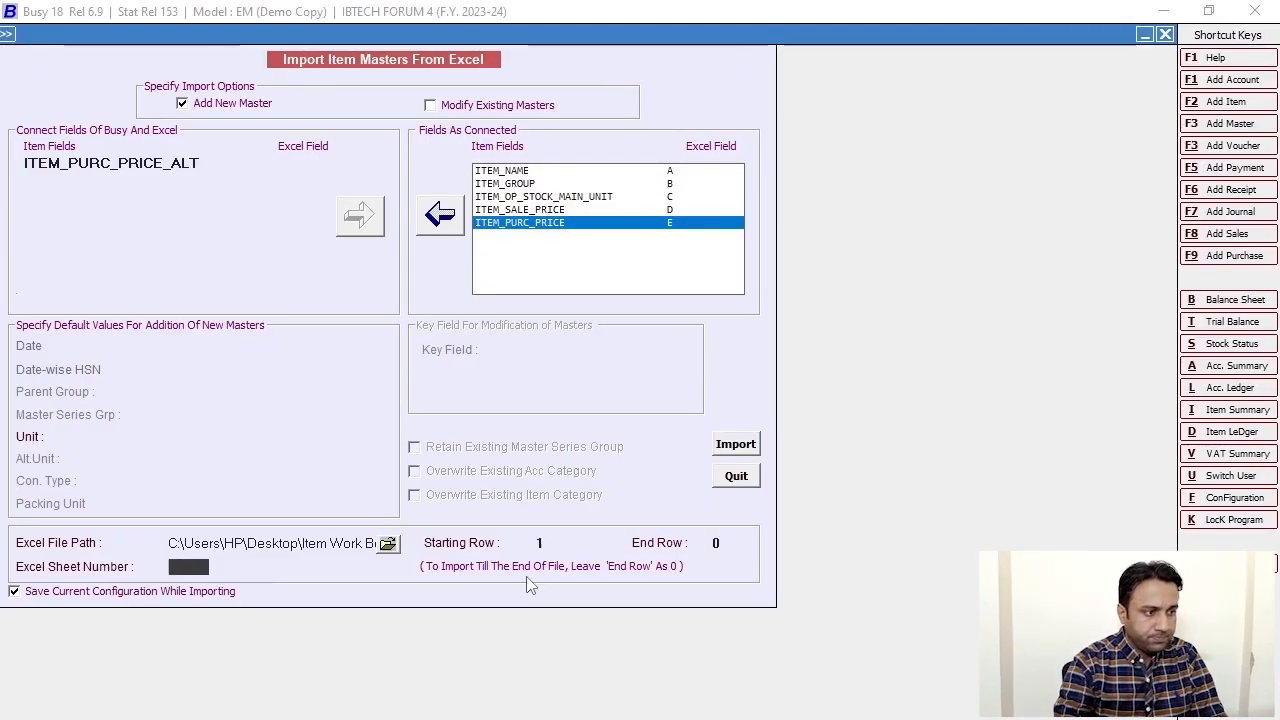
type("2")
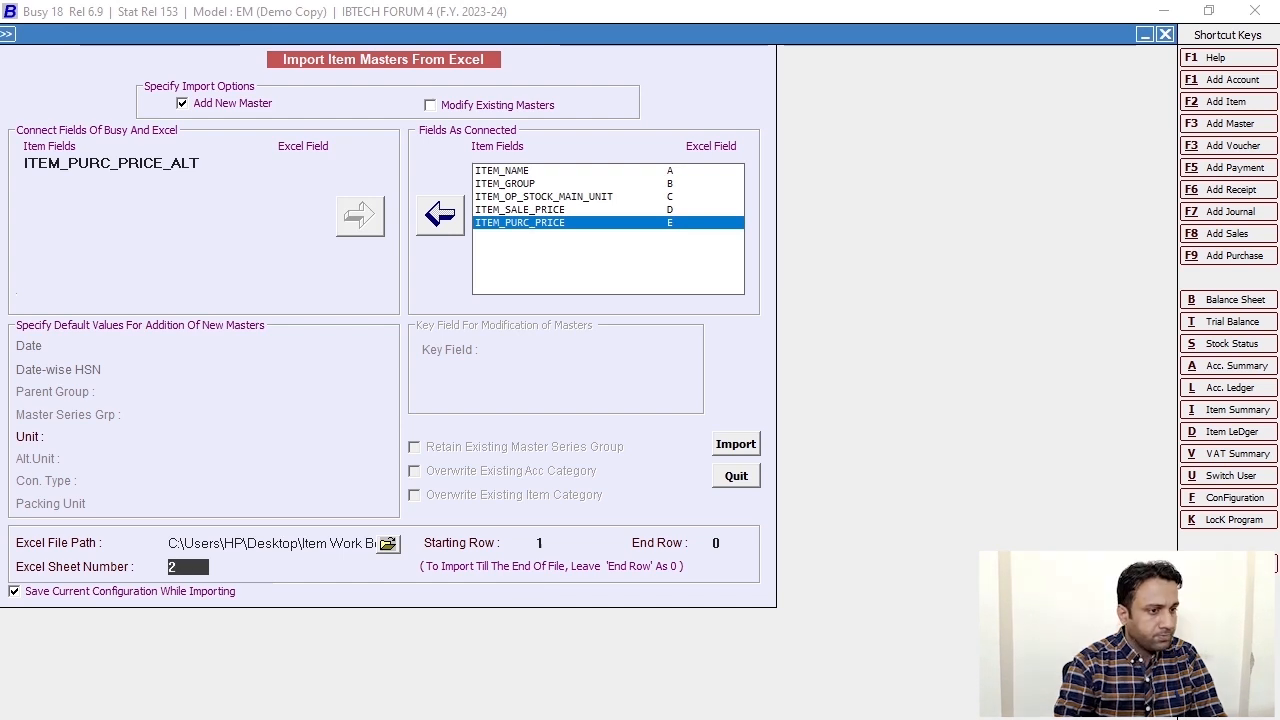
key("BackSpace")
type("1")
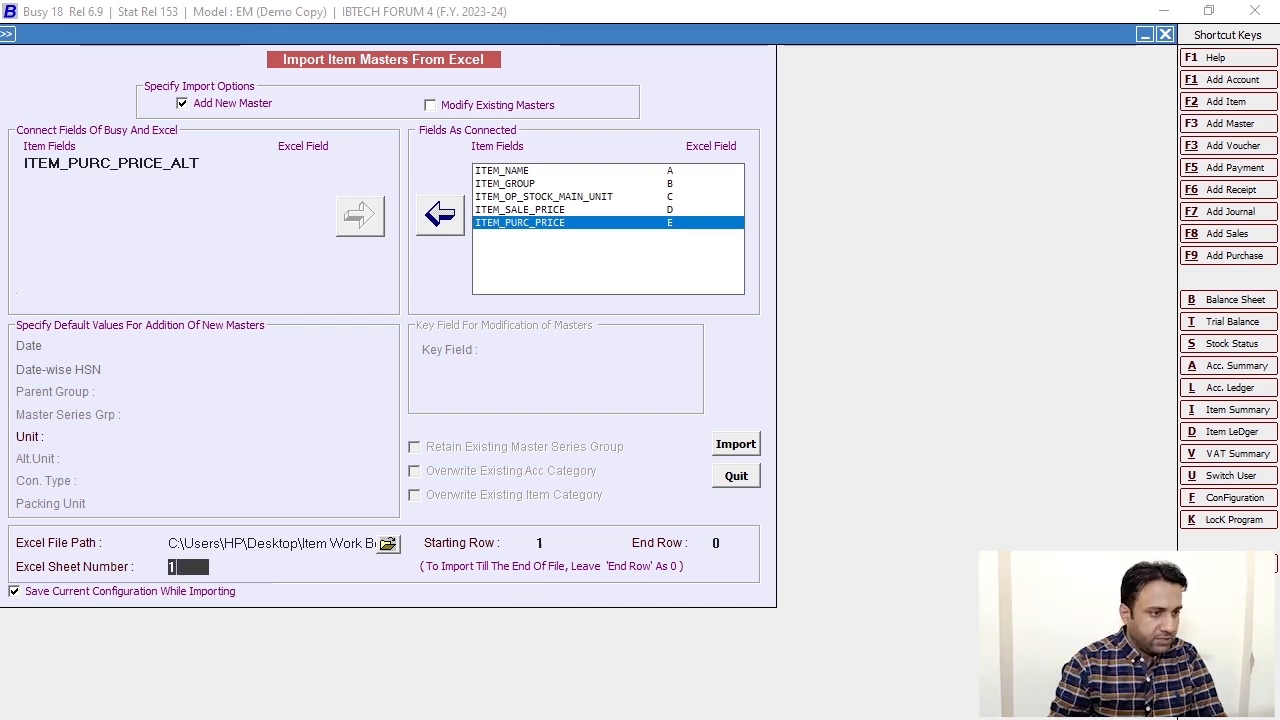
left_click(540, 542)
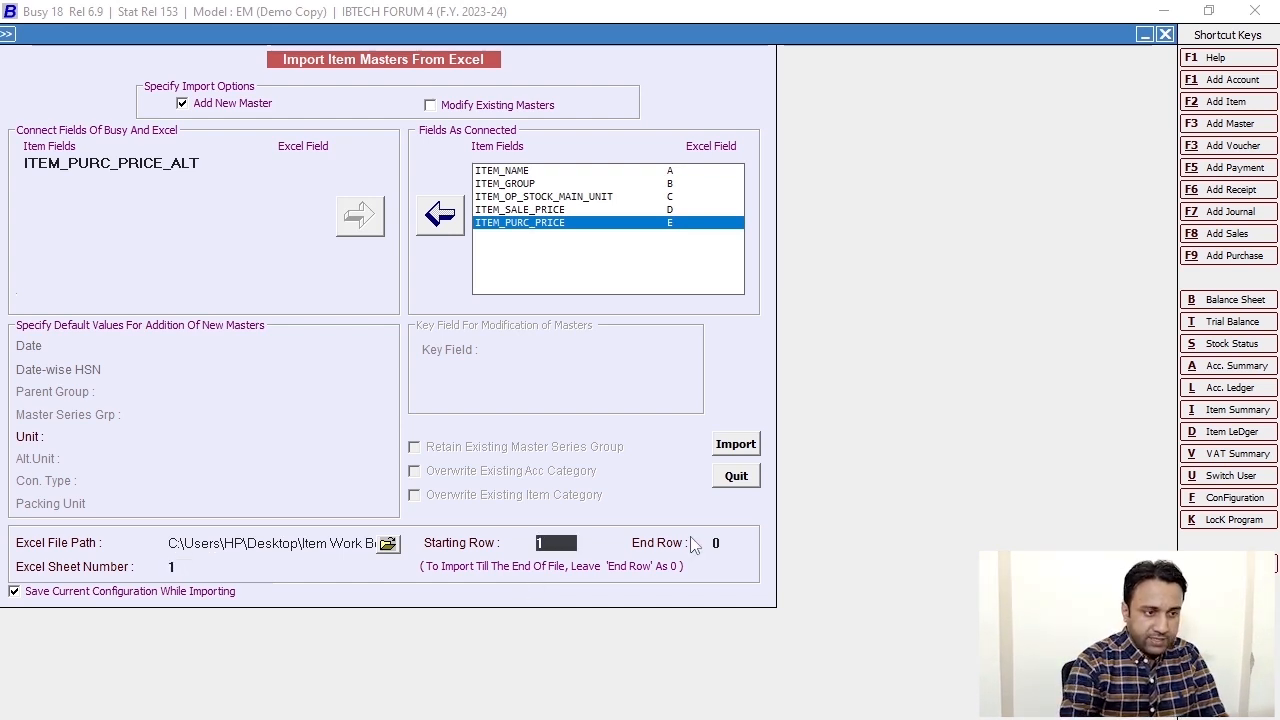
key("BackSpace")
type("2")
left_click(722, 543)
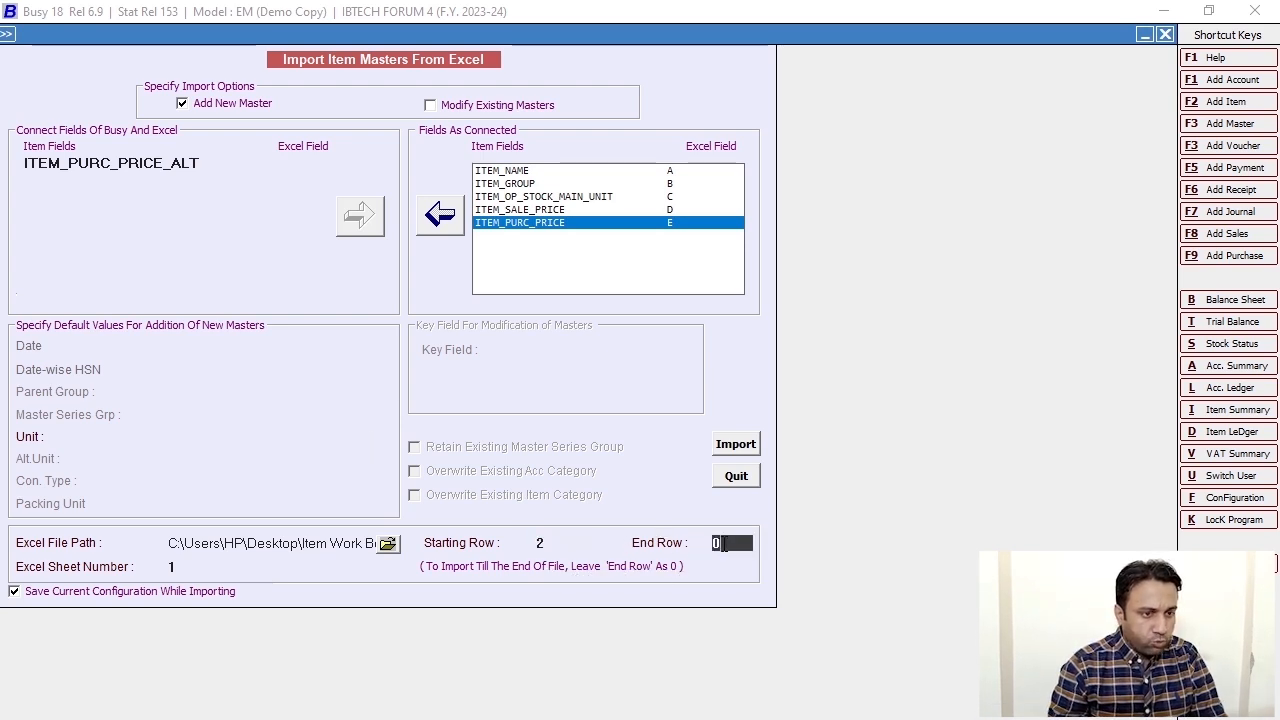
type("17")
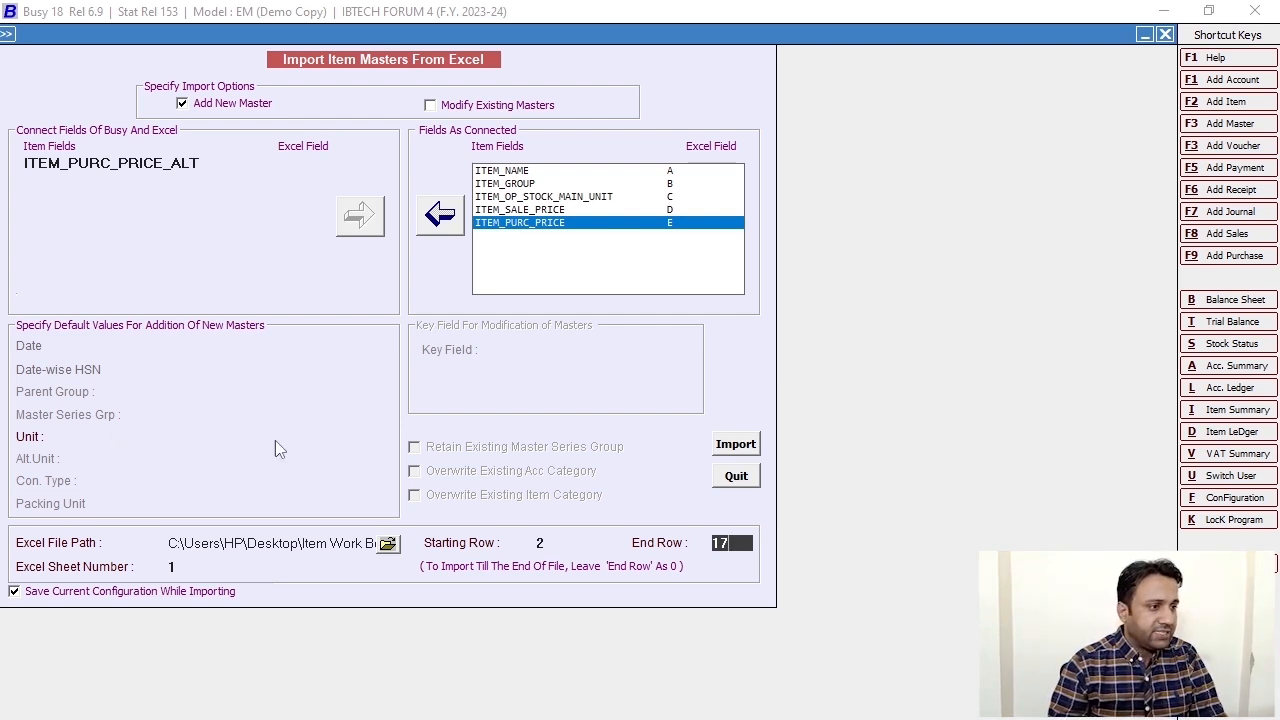
- Set the default unit for new items to Pcs
left_click(171, 436)
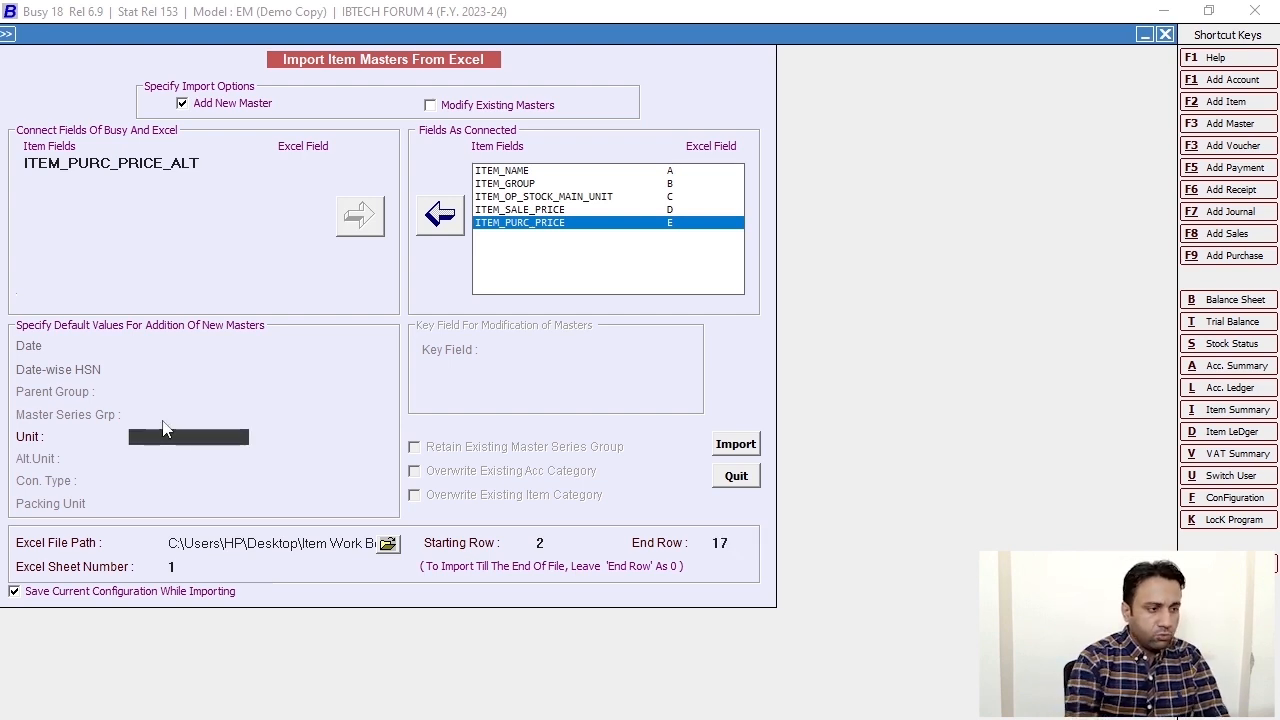
type("pc")
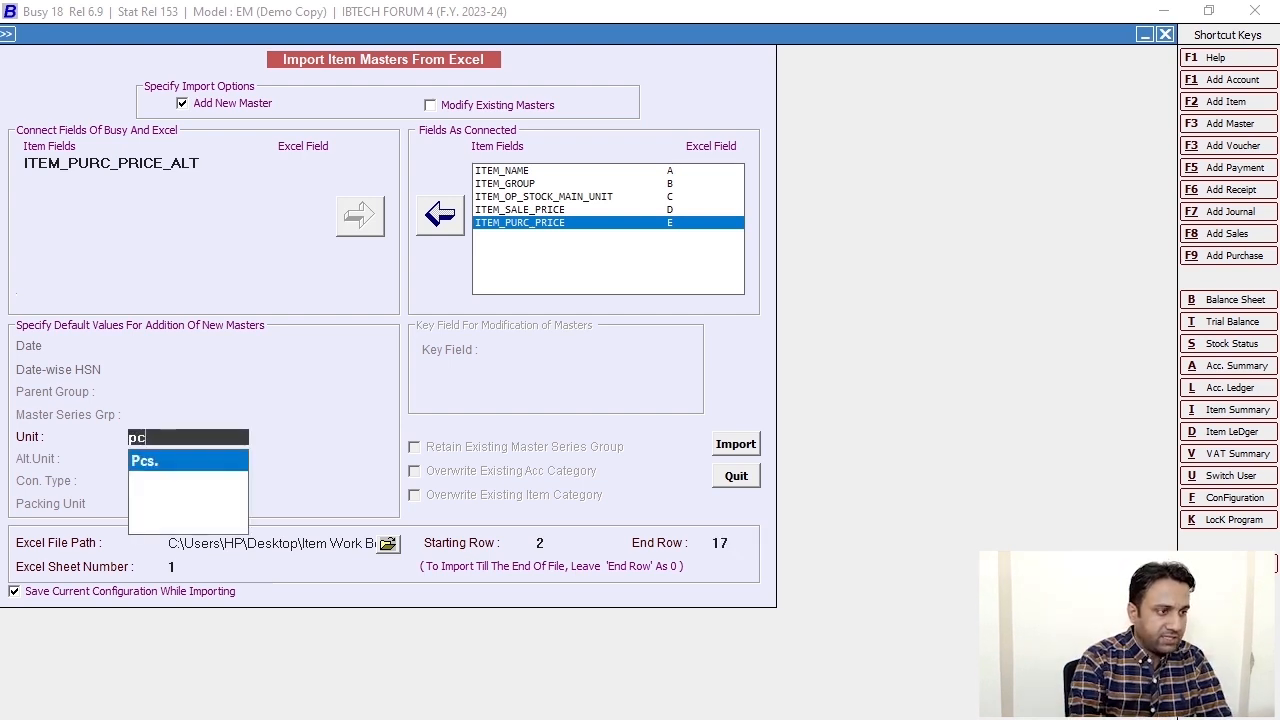
key("Return")
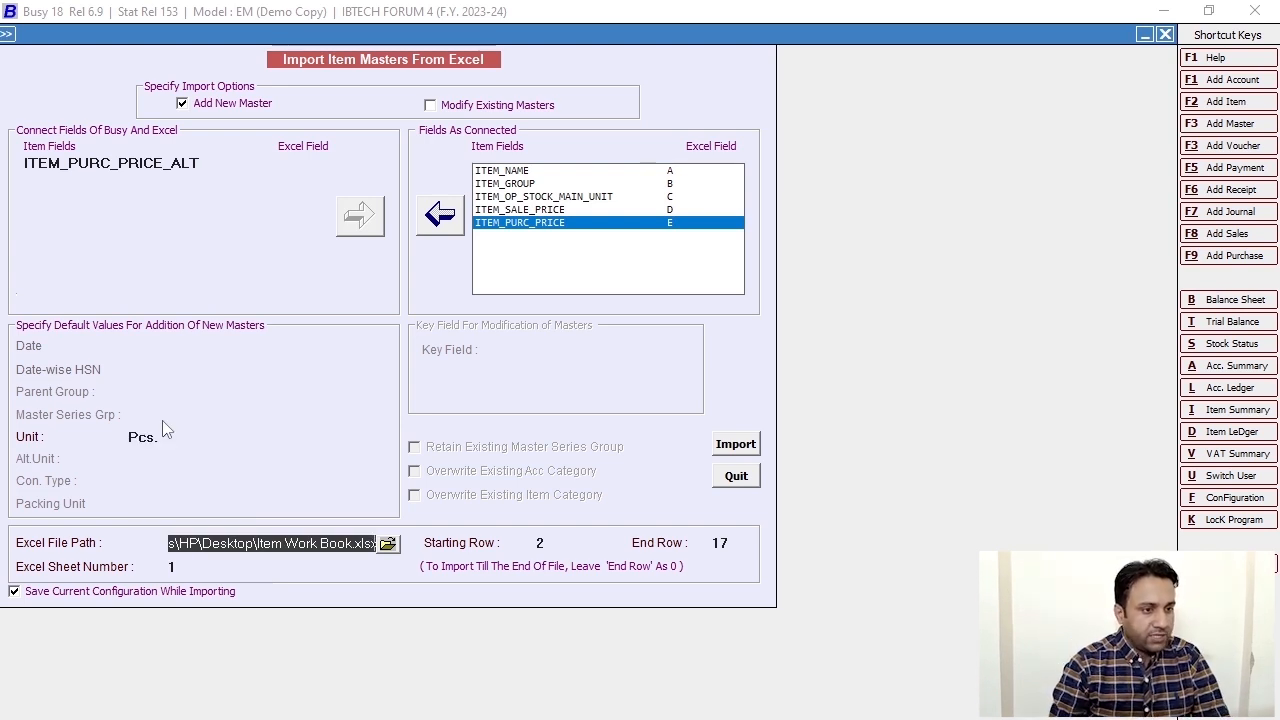
- Run the import, confirm Start Data Import, and acknowledge the success message
left_click(734, 446)
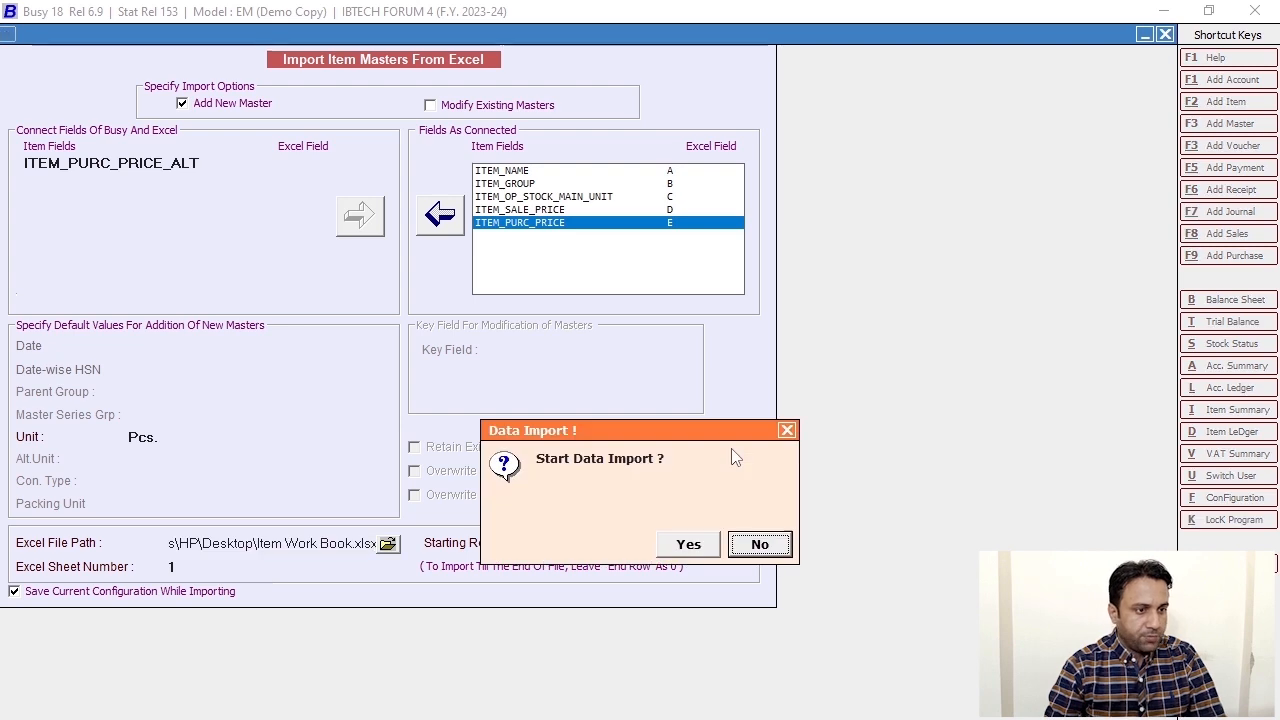
left_click(683, 541)
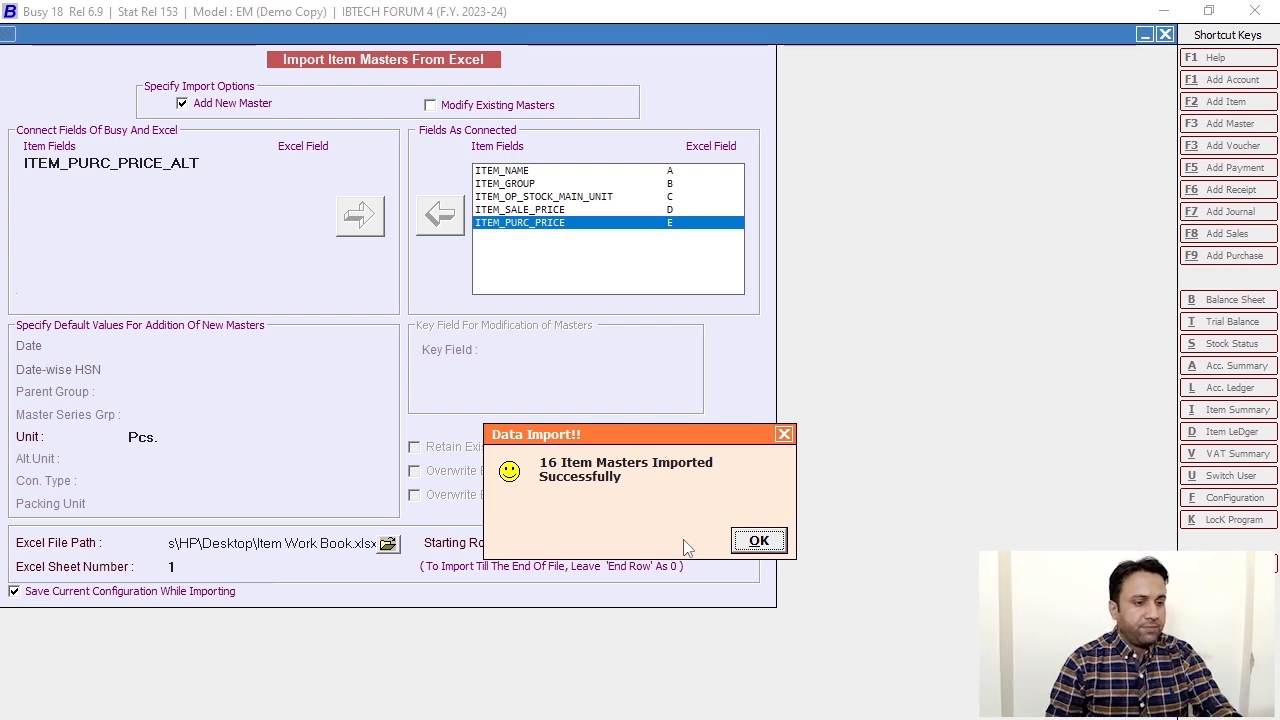
left_click(757, 540)
- Open the Item List report on Screen in Standard Format covering All Items
key("Escape")
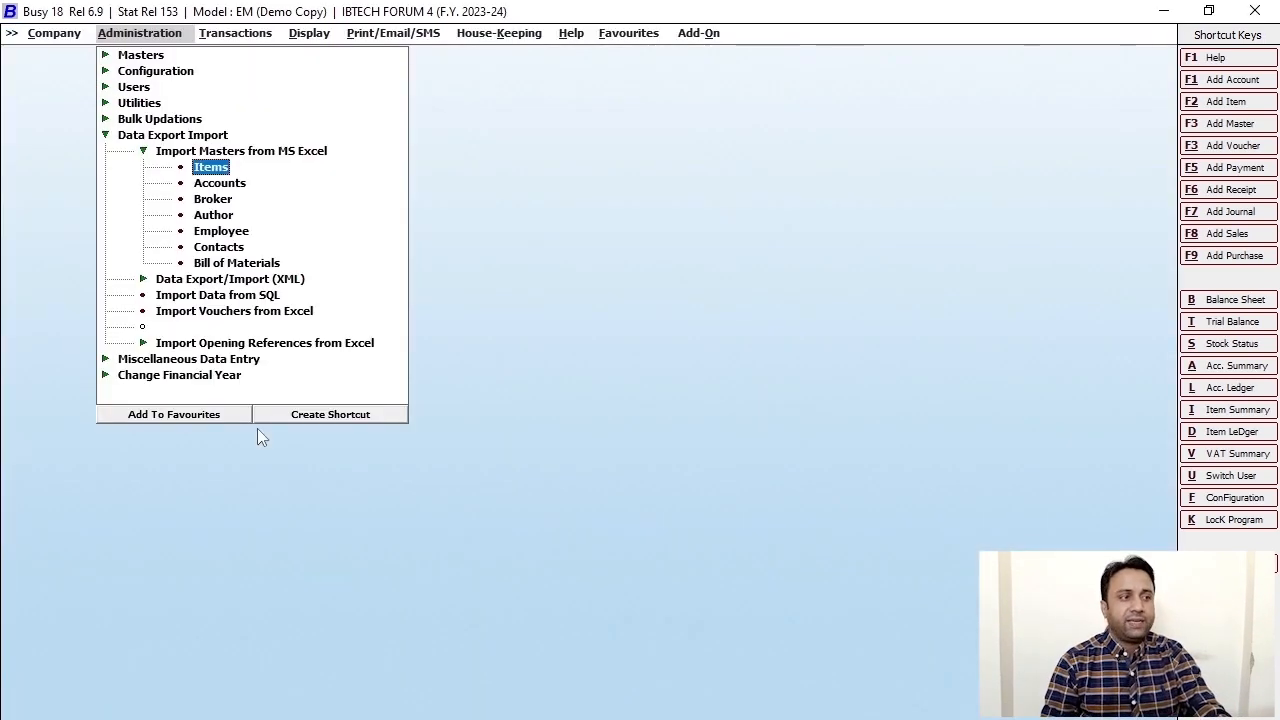
key("Escape")
key("Escape")
key("Escape")
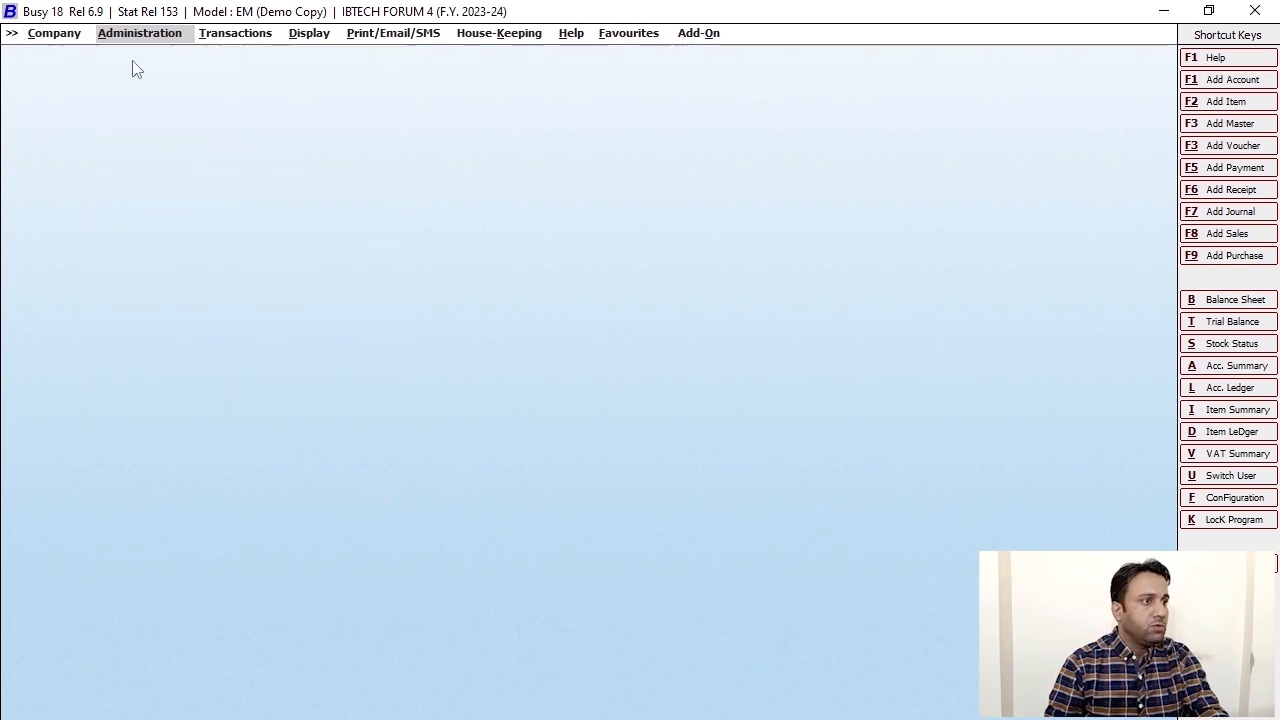
left_click(171, 37)
left_click(137, 60)
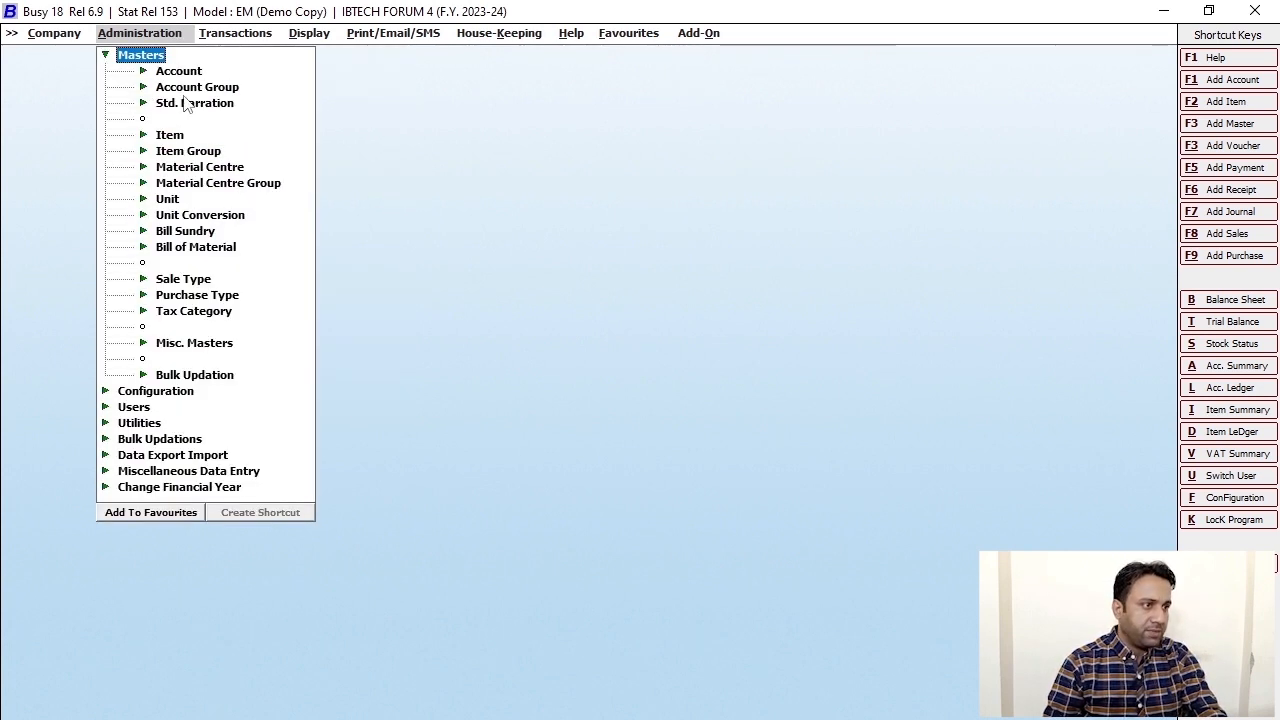
left_click(170, 136)
left_click(204, 185)
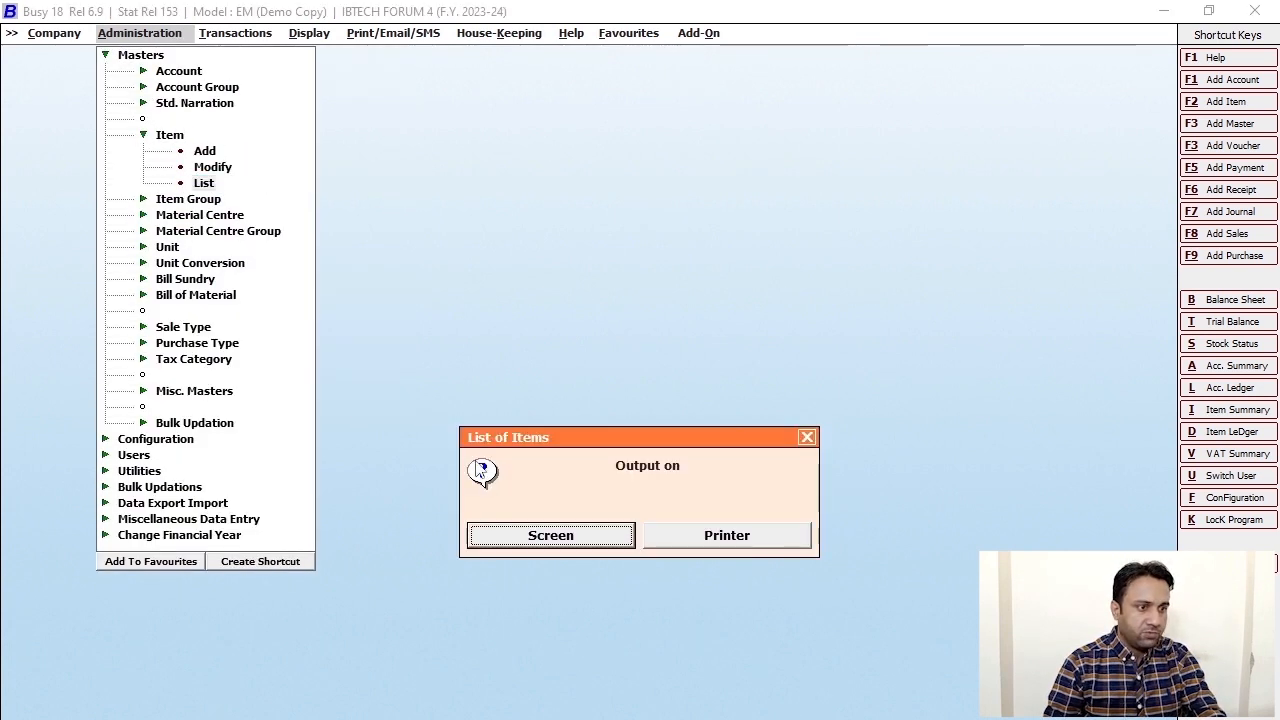
left_click(492, 535)
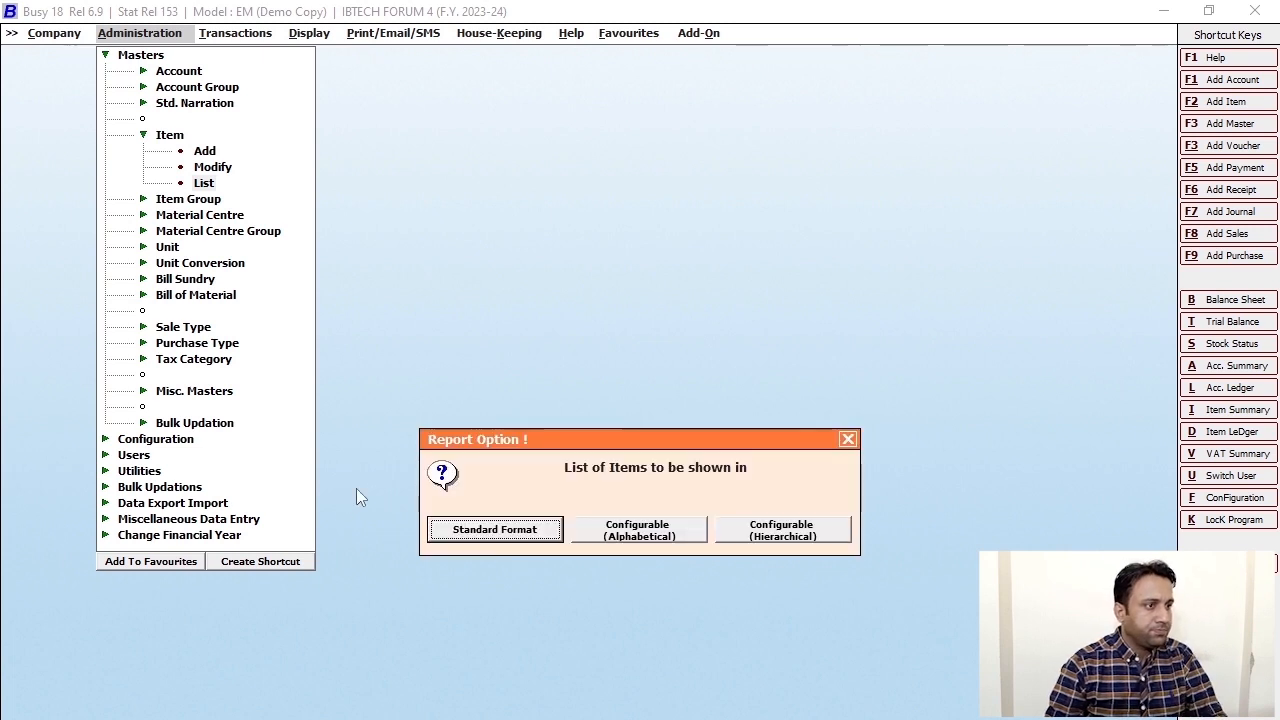
left_click(495, 533)
left_click(506, 532)
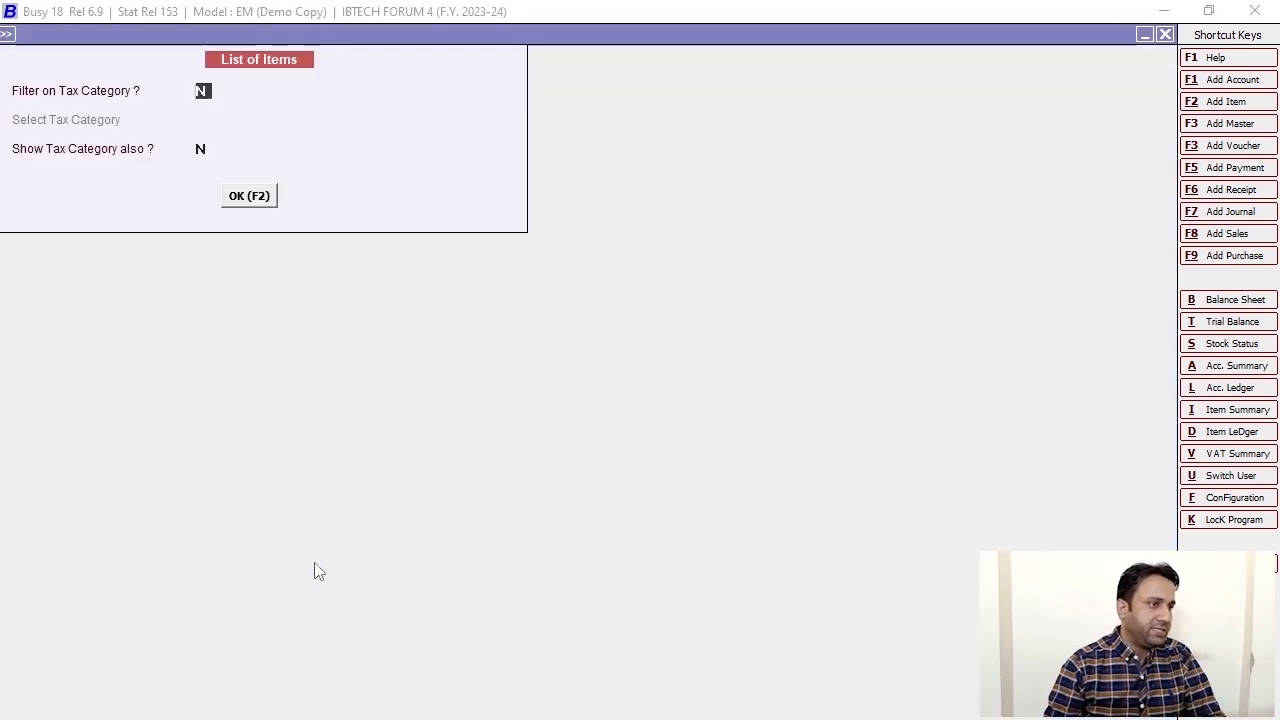
left_click(247, 197)
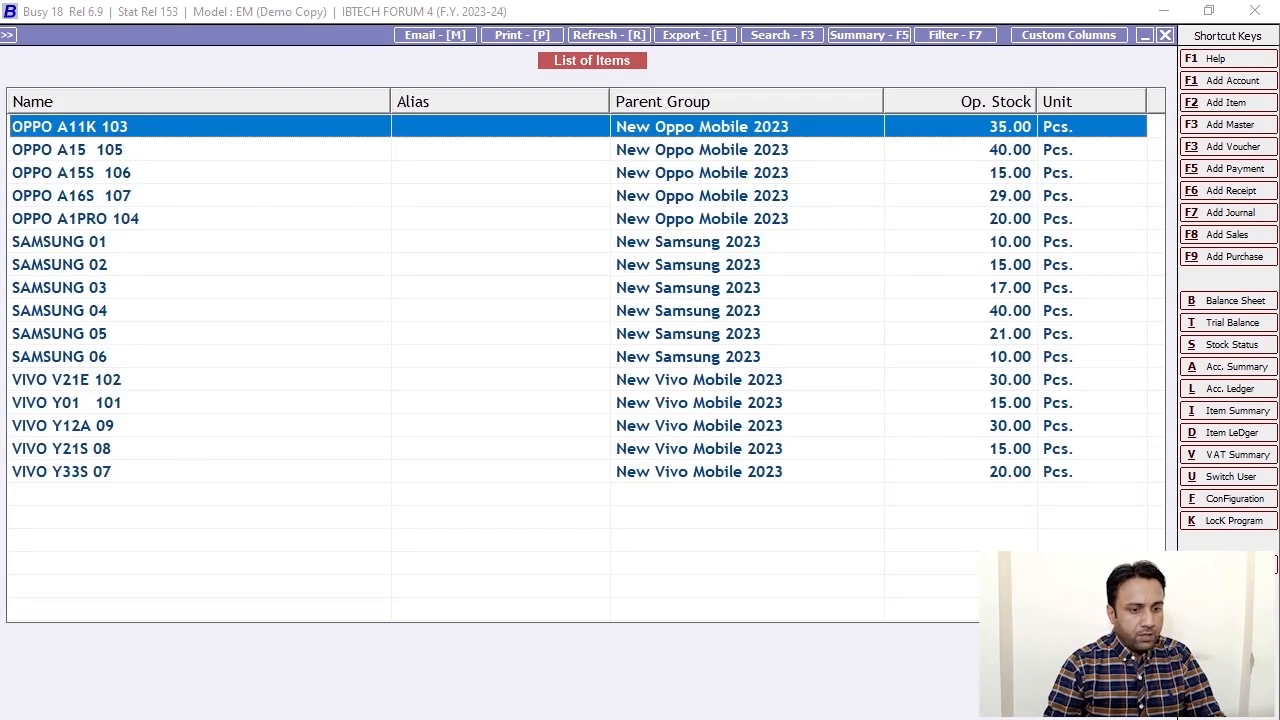
key("alt+Tab")
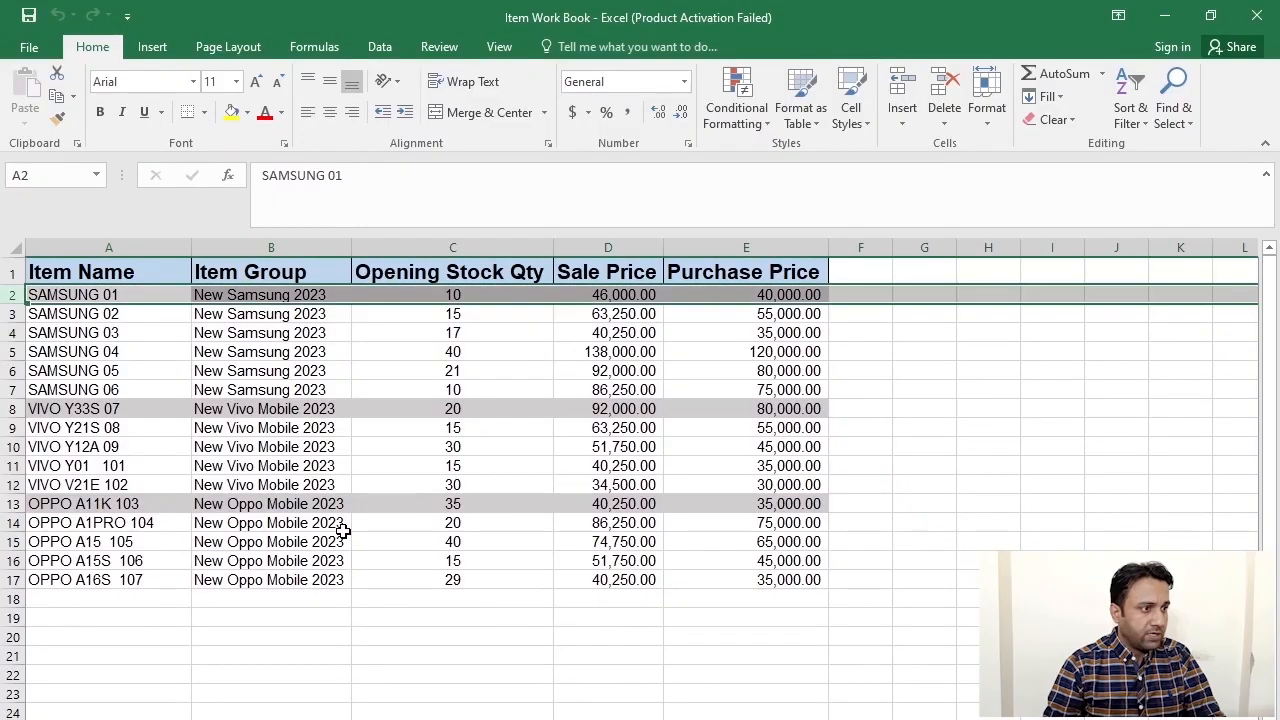
left_click_drag(120, 292, 90, 575)
left_click(130, 297)
left_click_drag(128, 297, 107, 572)
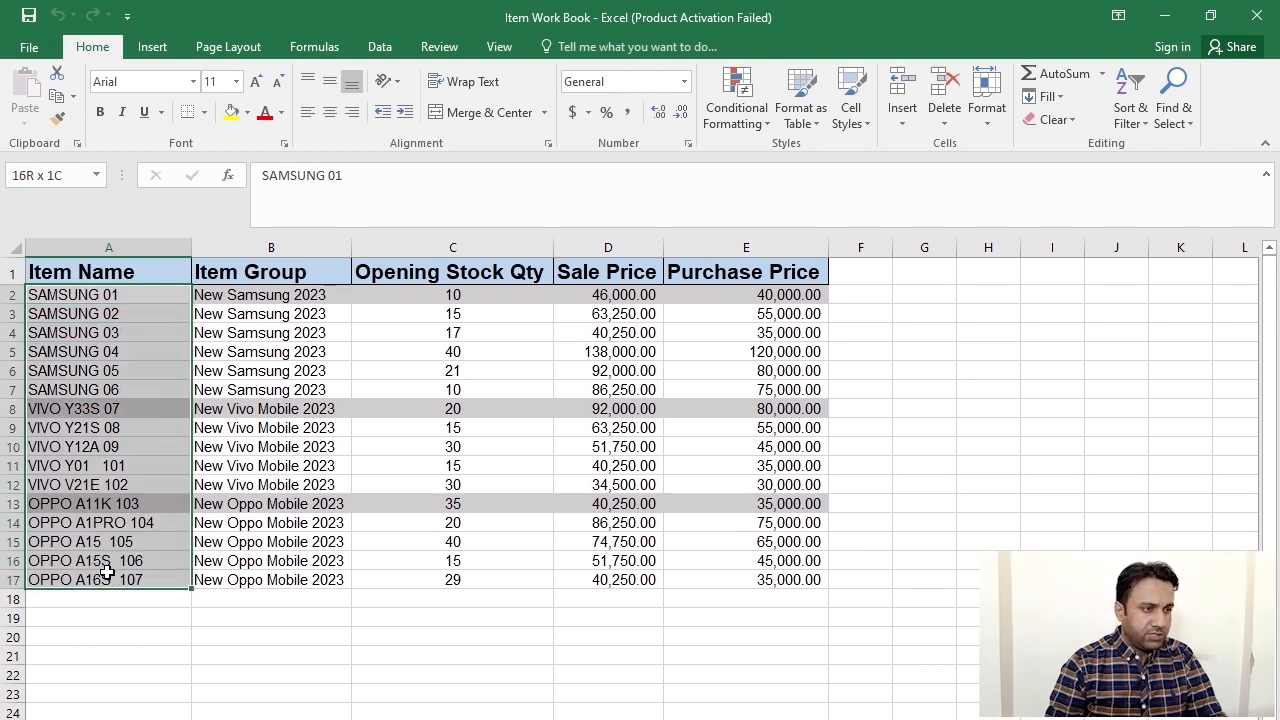
left_click(304, 650)
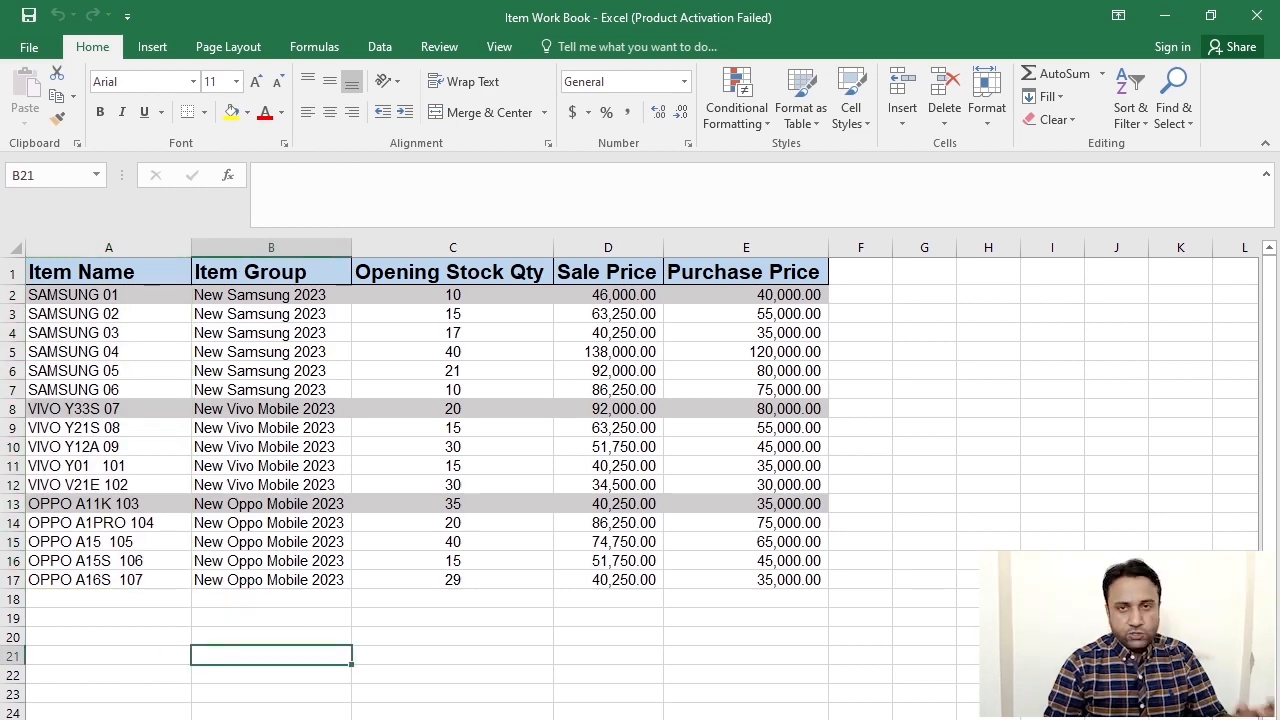
key("alt+Tab")
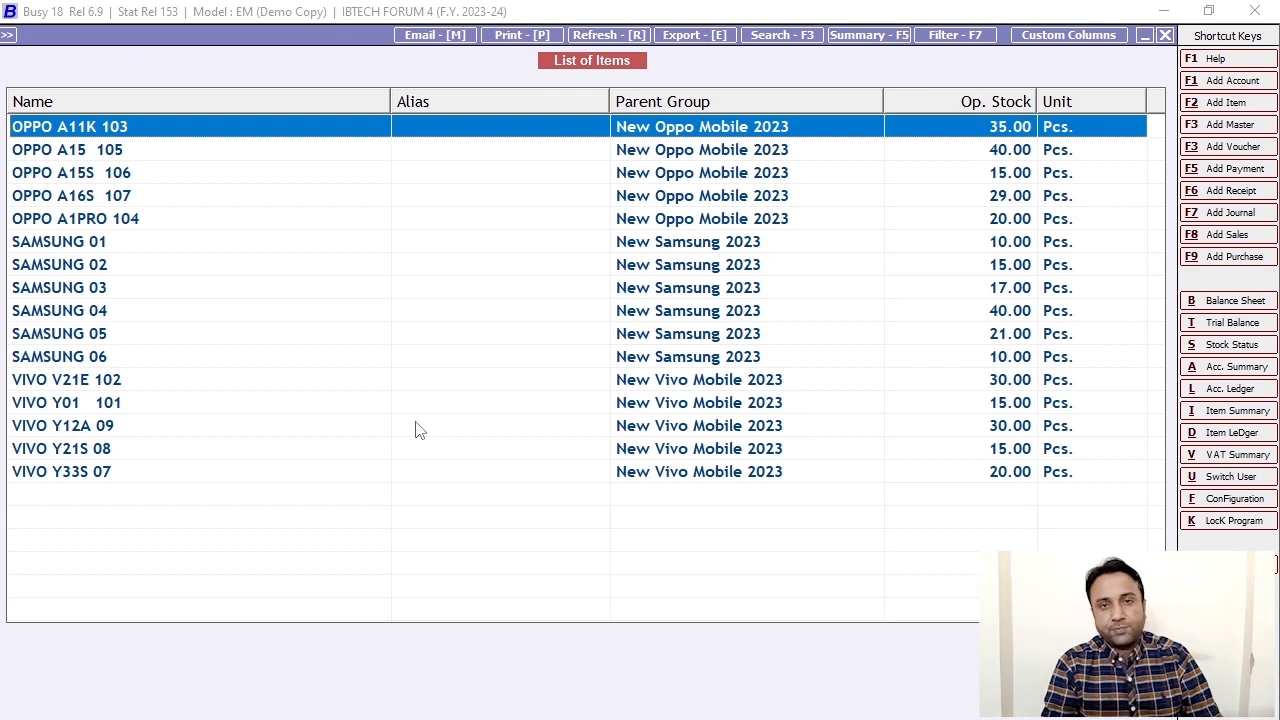
- Open OPPO A15S 106's item master, check sale price 51,750 and purchase price 45,000, then return to Excel
left_click(197, 172)
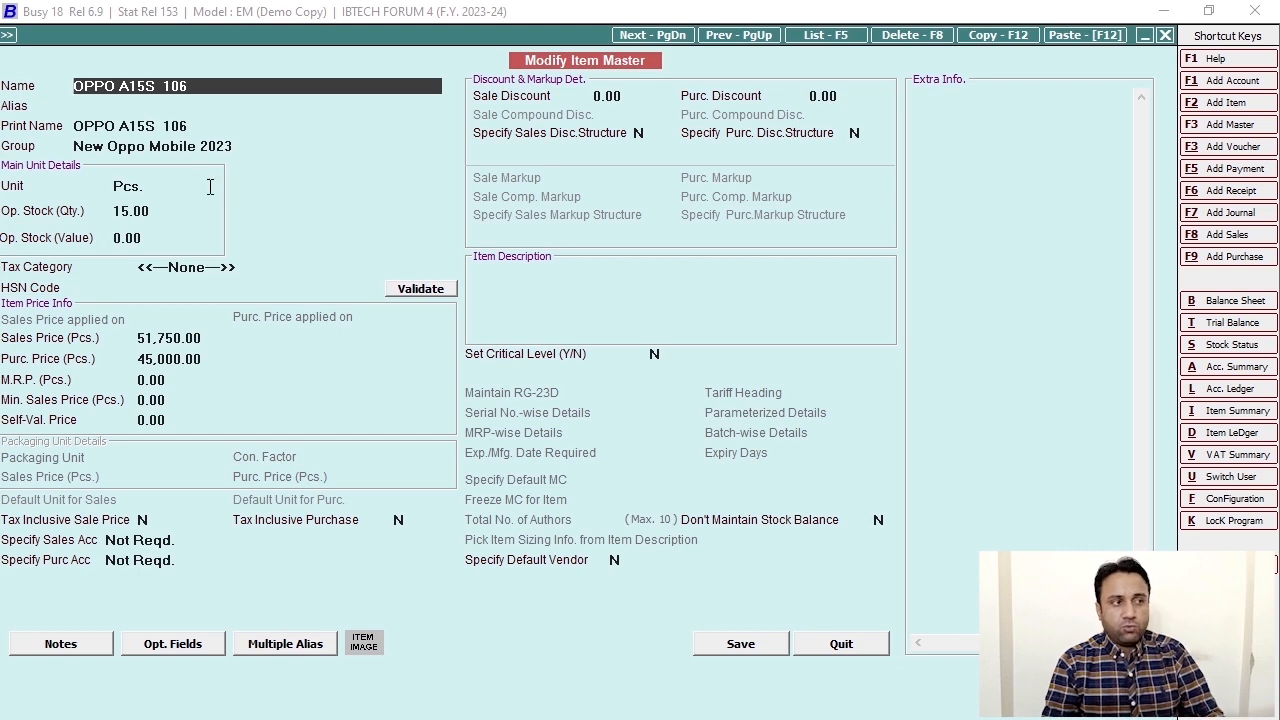
left_click(209, 338)
left_click(203, 359)
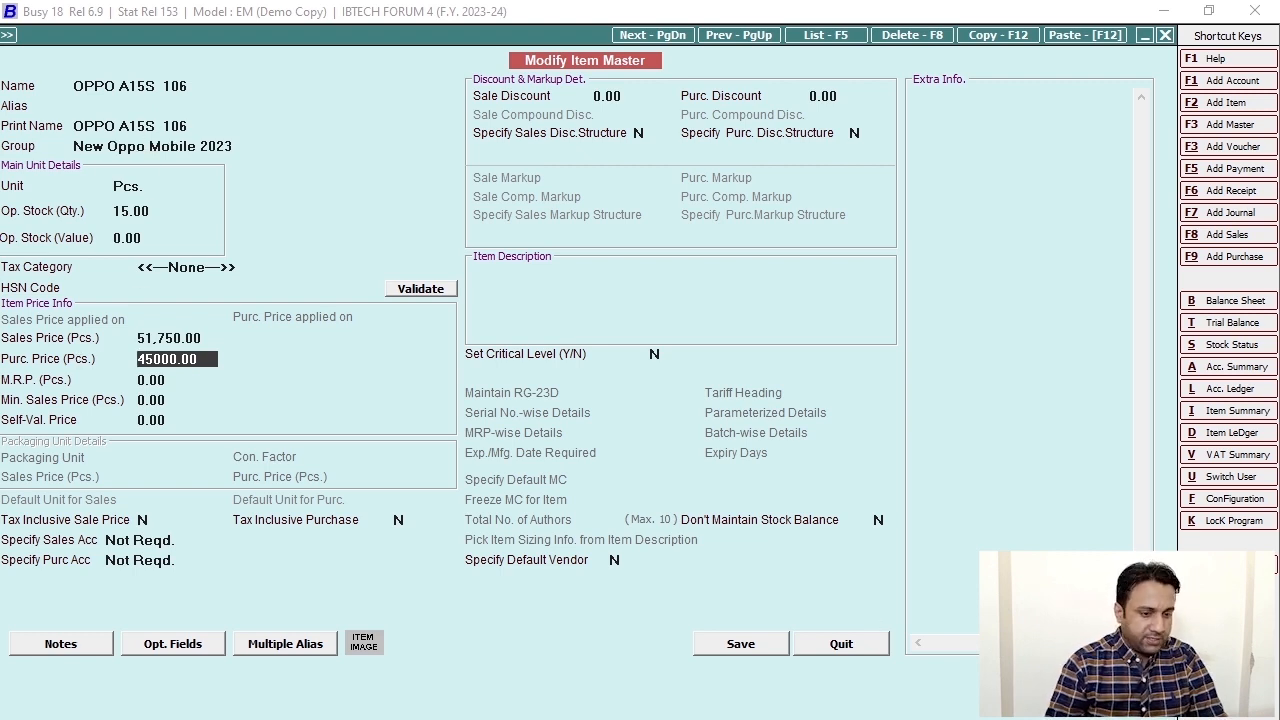
key("alt+Tab")
left_click(270, 583)
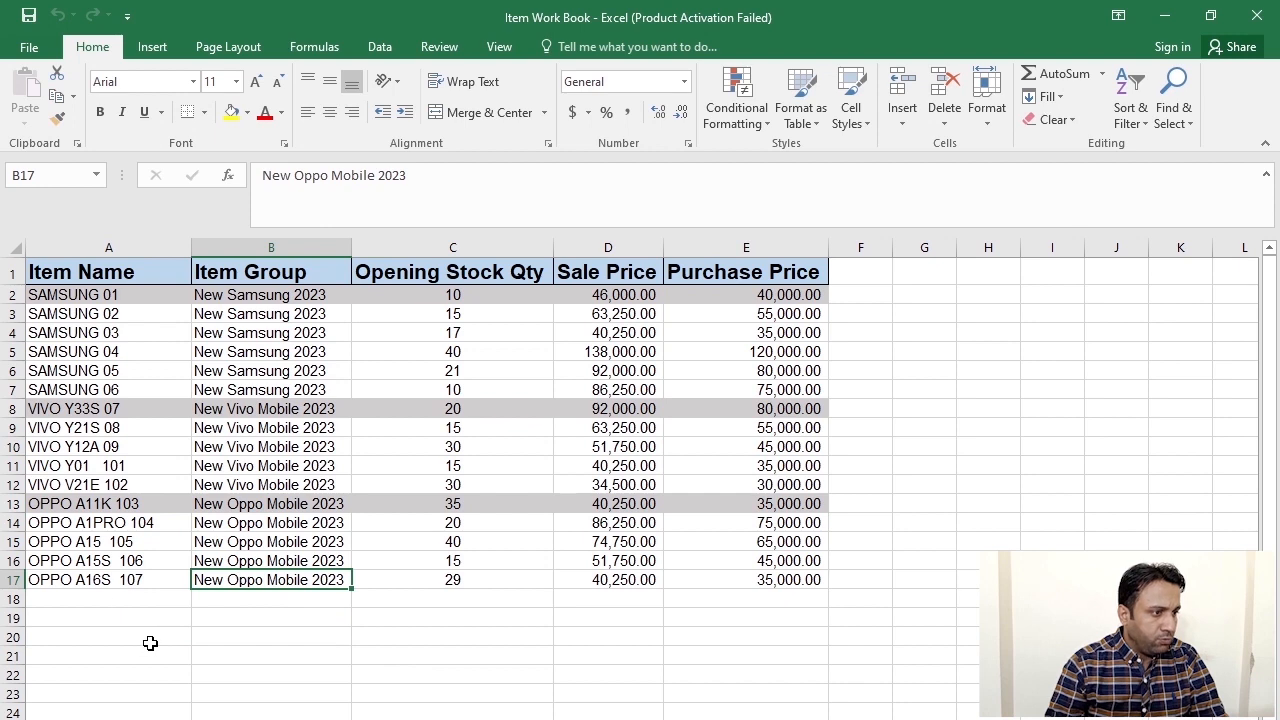
- Fill OPPO A15S 106's sale and purchase prices in D16:E16 yellow
left_click(105, 561)
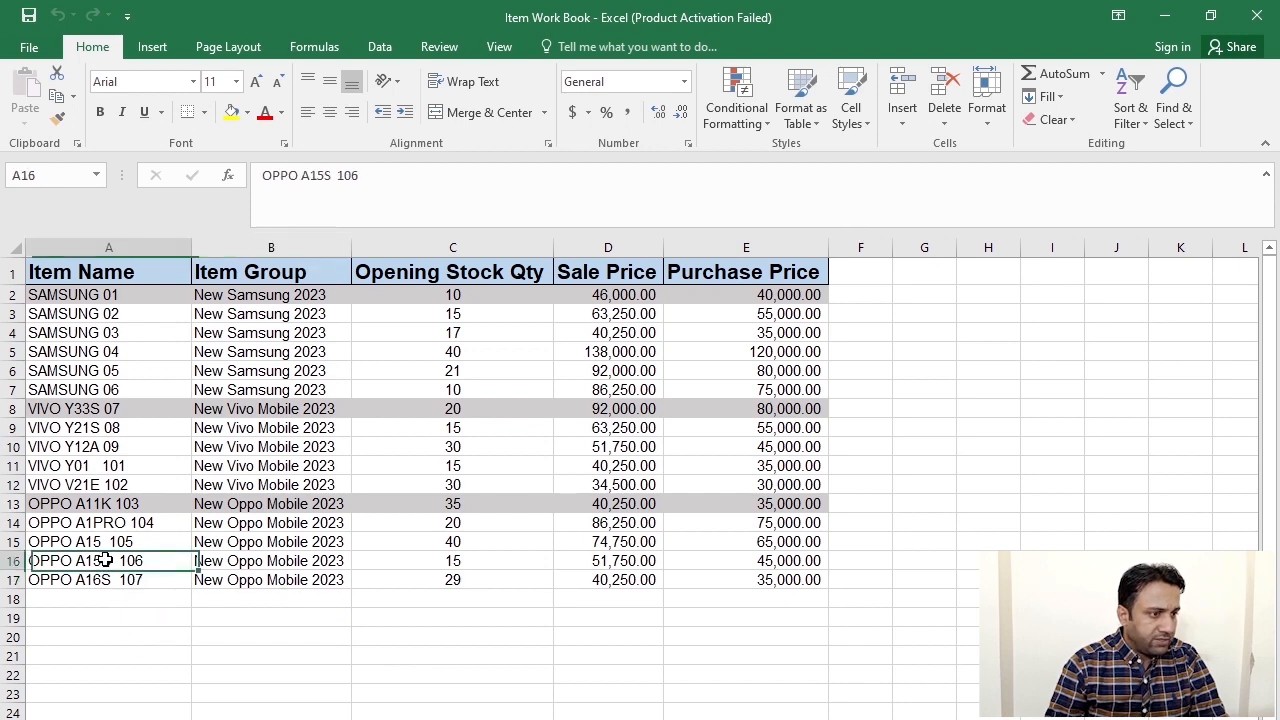
left_click(618, 556)
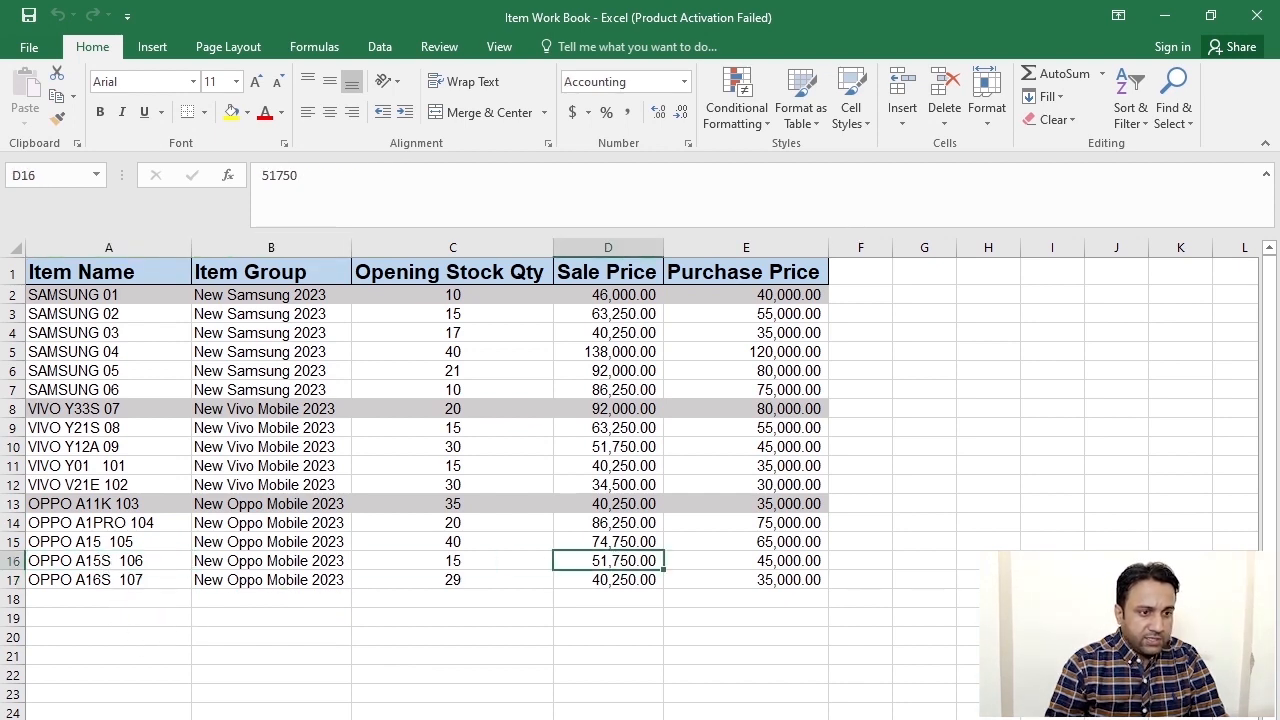
left_click_drag(618, 558, 800, 562)
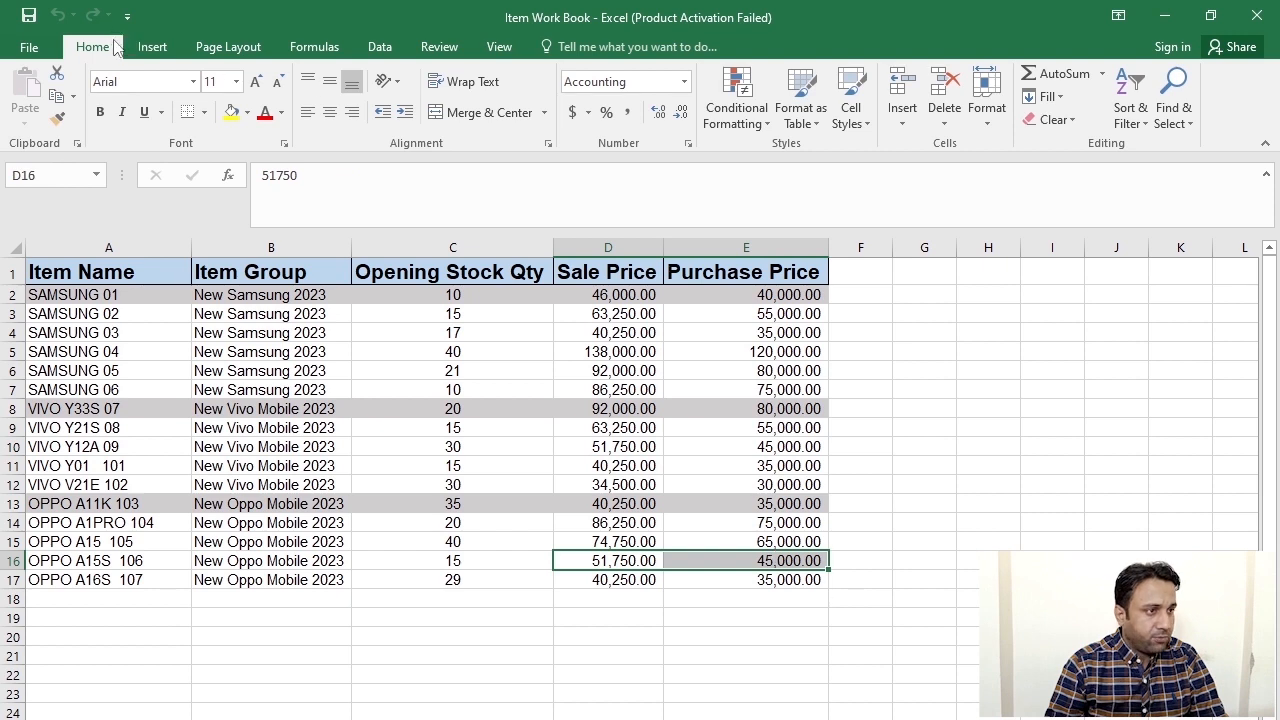
left_click(231, 112)
left_click(581, 561)
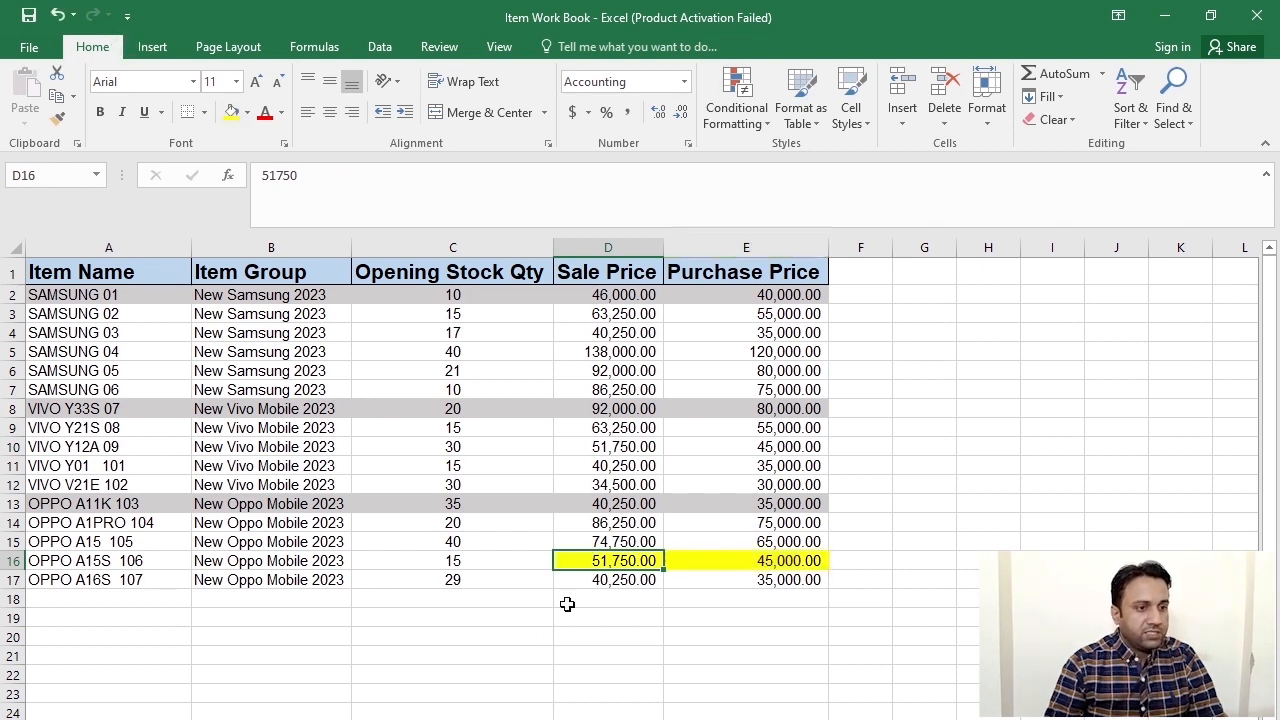
- Recheck the sales price in Busy, then return to Excel and deselect the highlighted cells
key("alt+Tab")
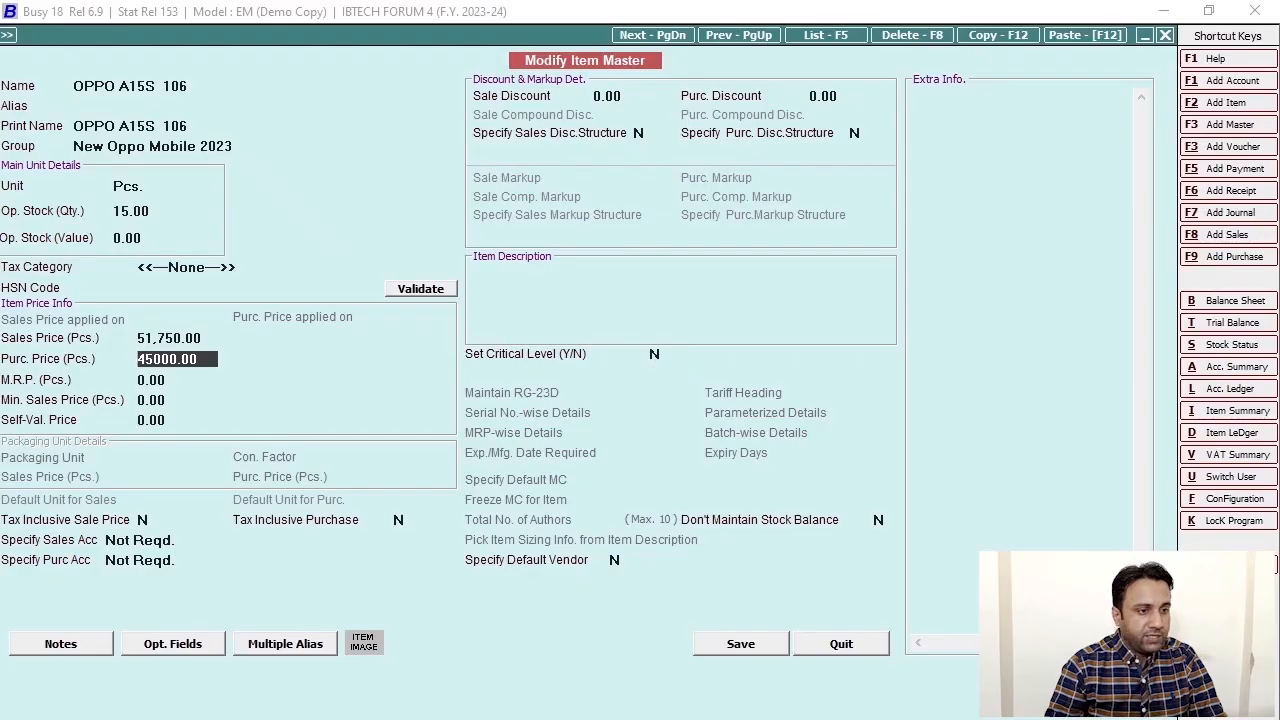
left_click(203, 338)
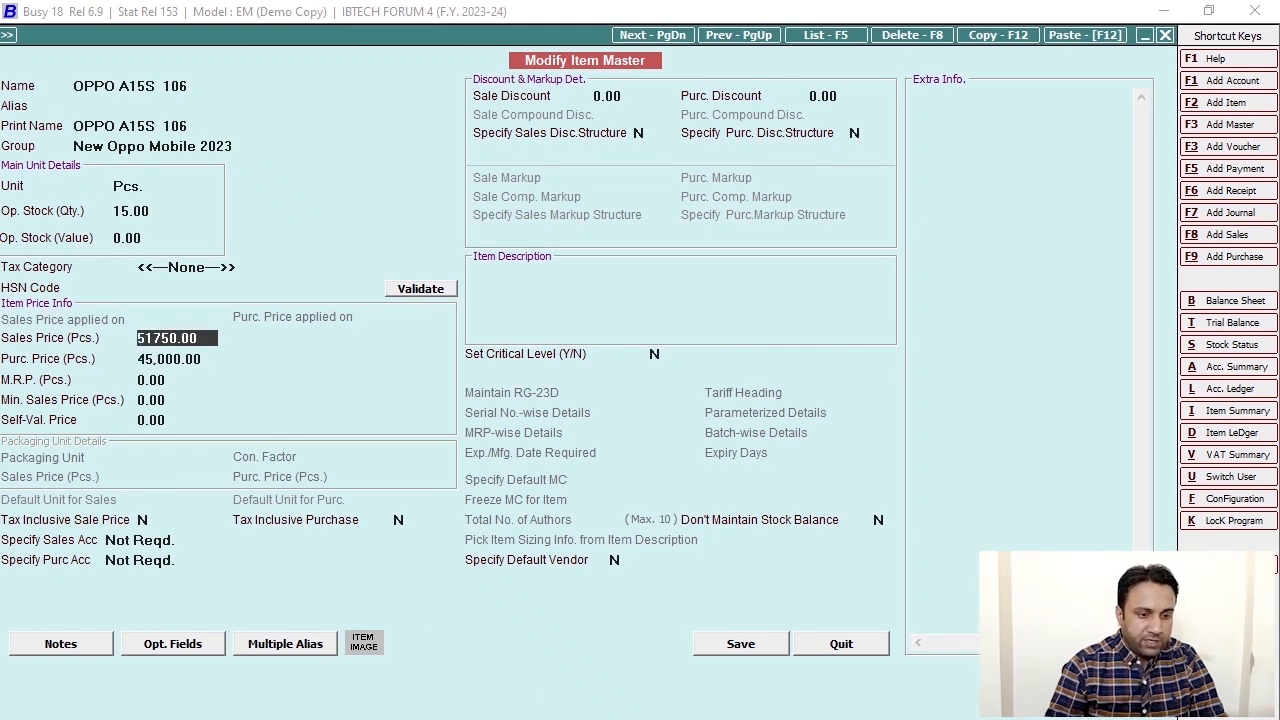
key("alt+Tab")
left_click(777, 630)
left_click_drag(726, 556, 830, 561)
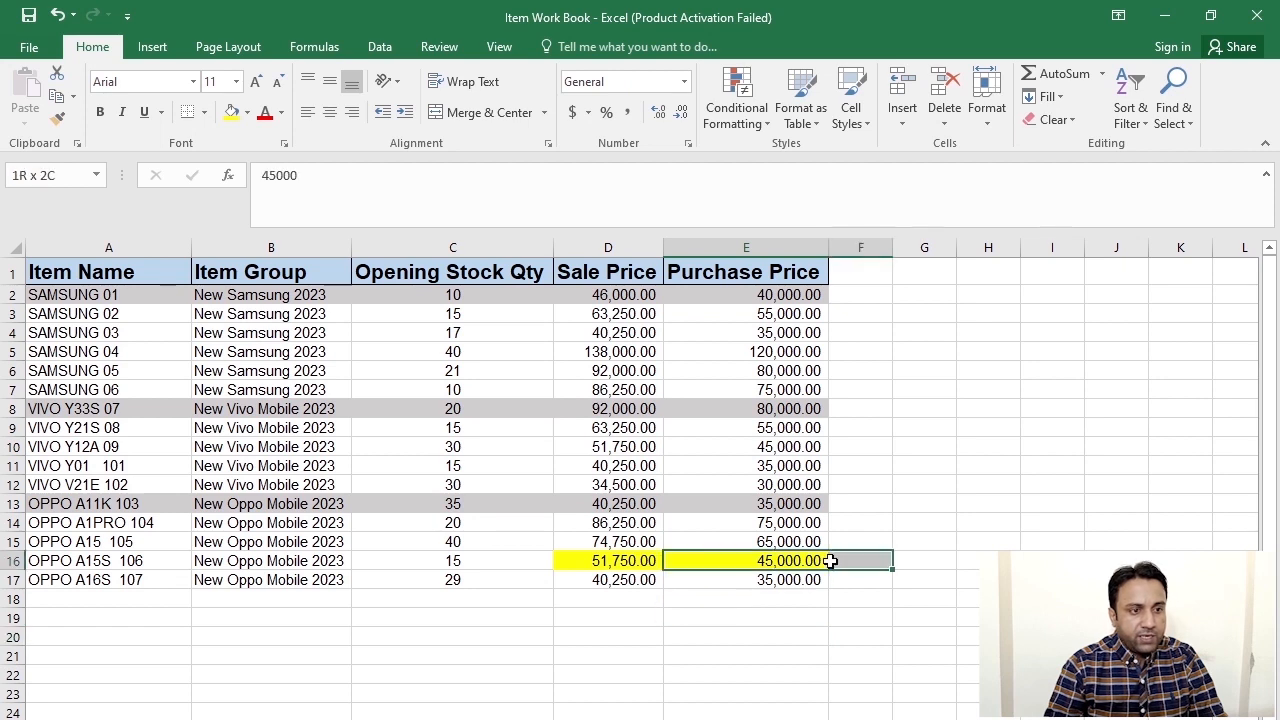
left_click(924, 719)
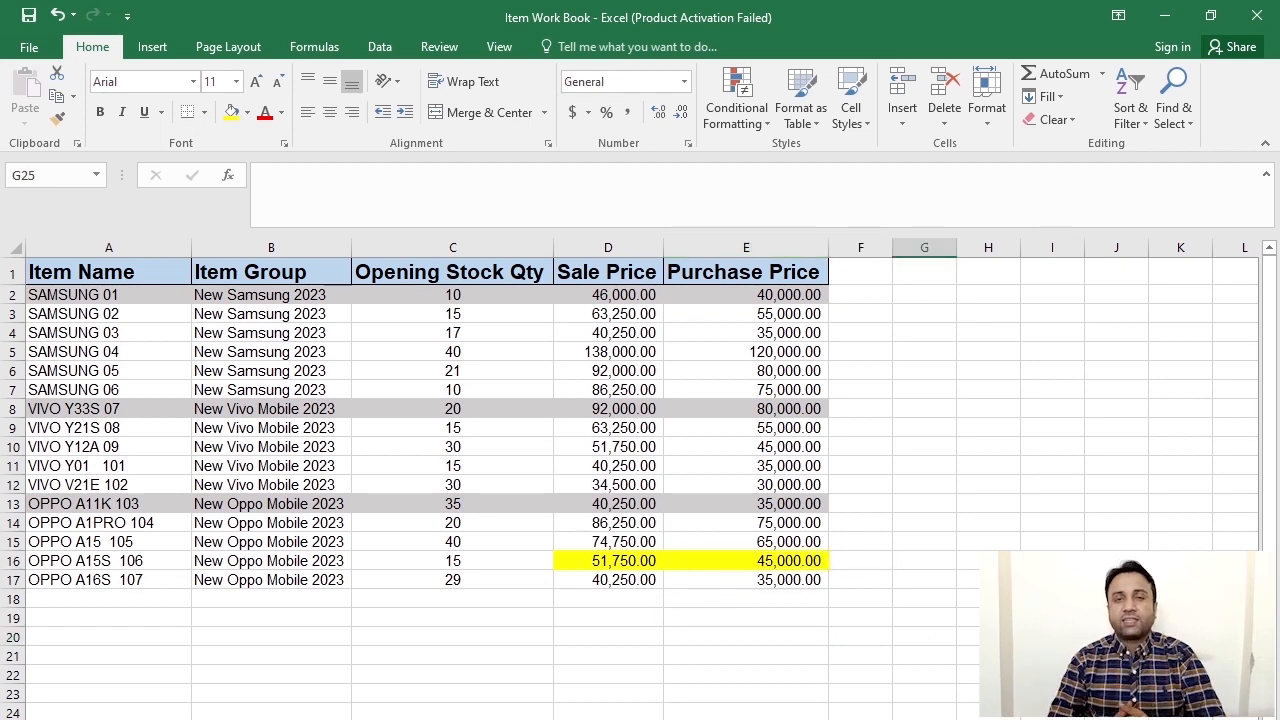